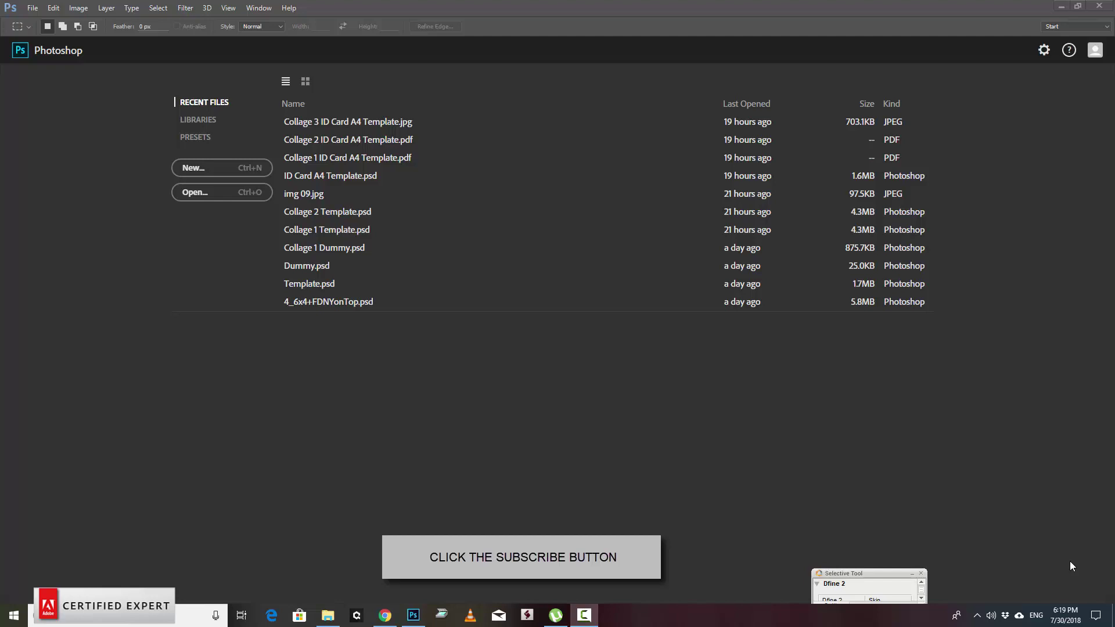
Bring Photoshop forward and browse New Document types and paper sizes, trying U.S. Paper
click(586, 615)
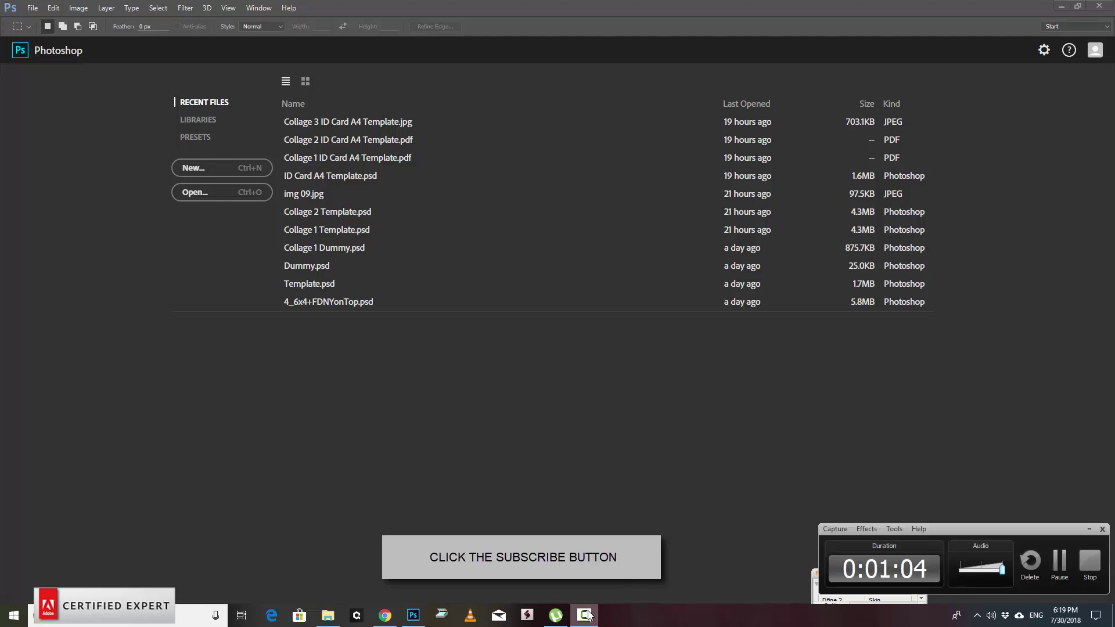
click(586, 614)
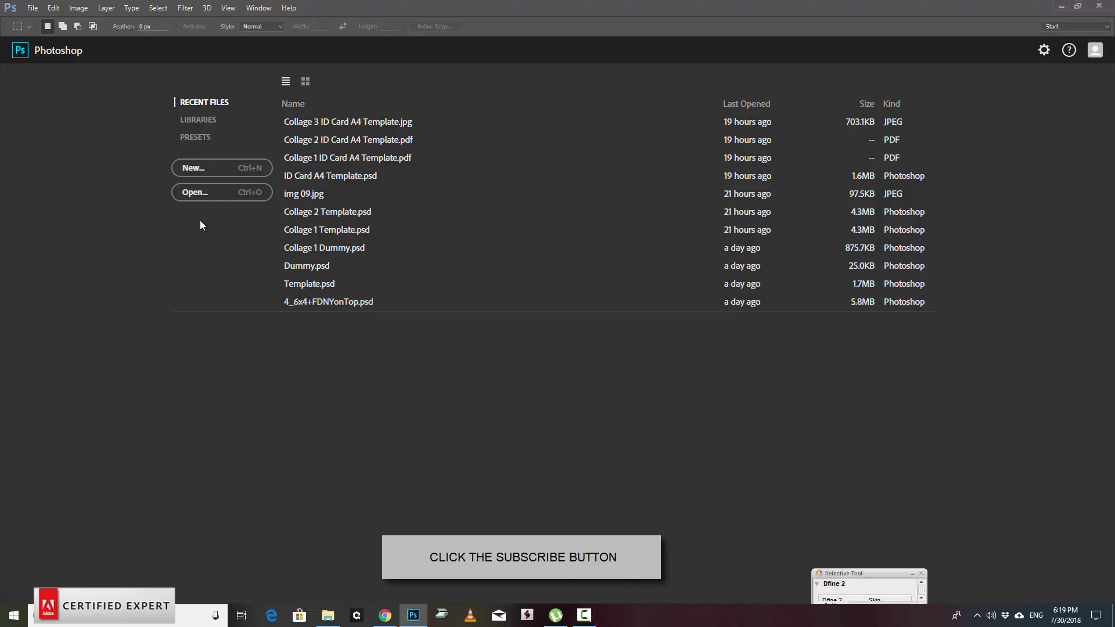
click(213, 173)
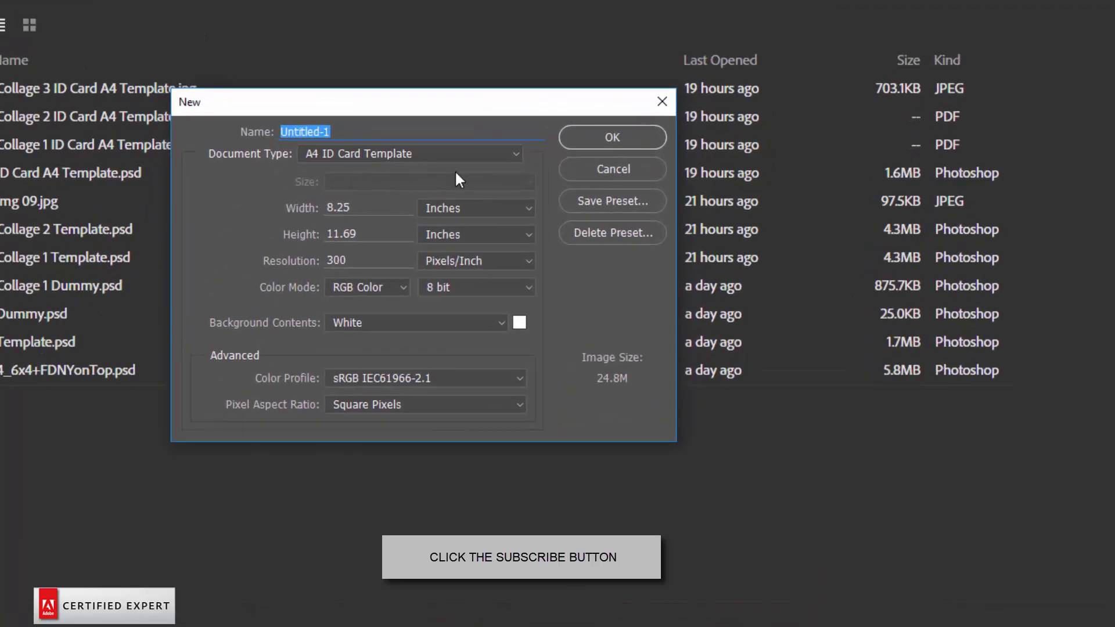
click(593, 164)
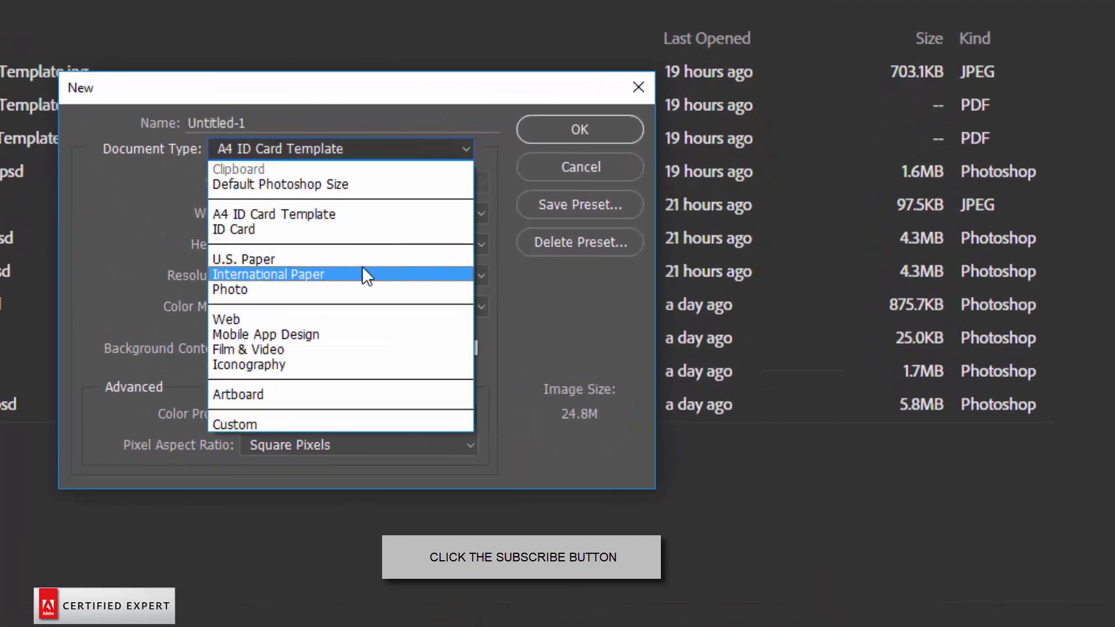
click(361, 262)
click(392, 177)
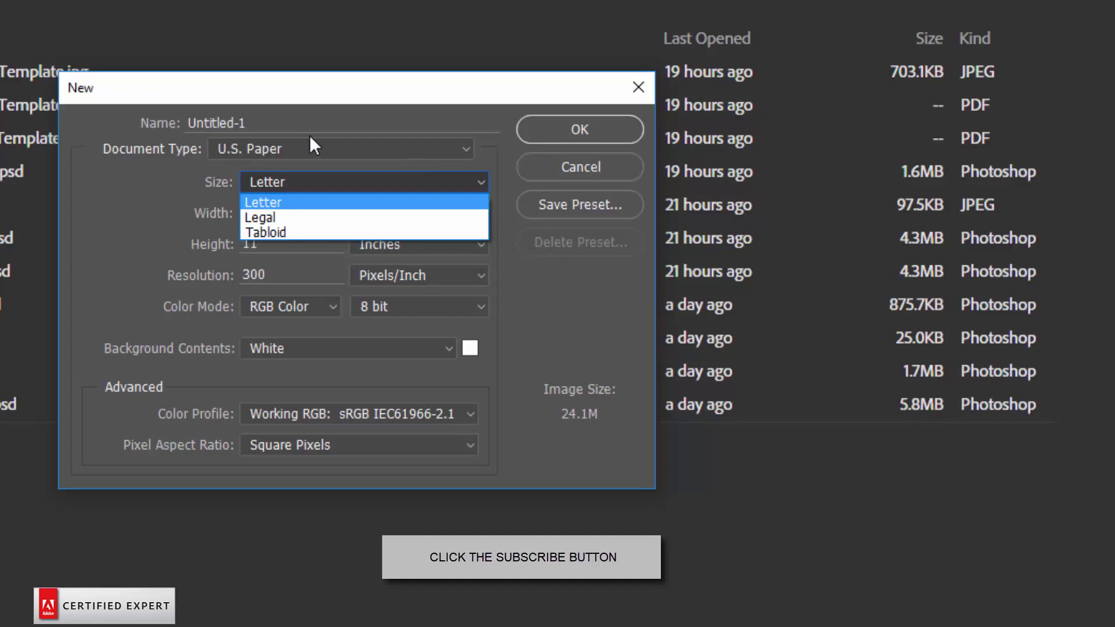
Enter a custom size of 8.25 × 11.69 inches, then cancel saving it as a preset
click(141, 261)
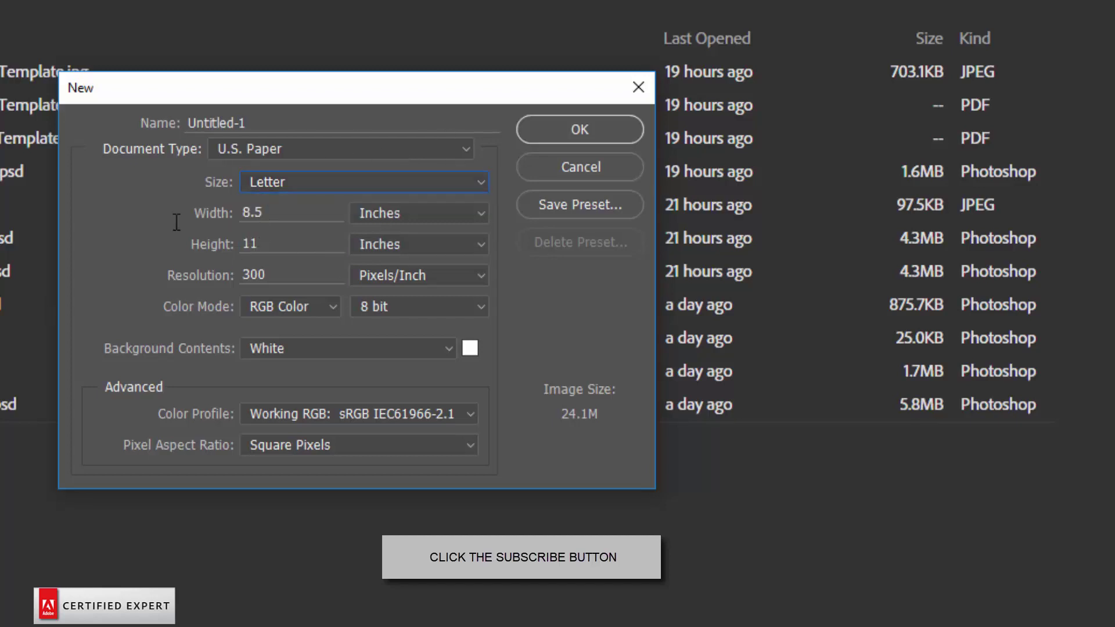
text(8.2)
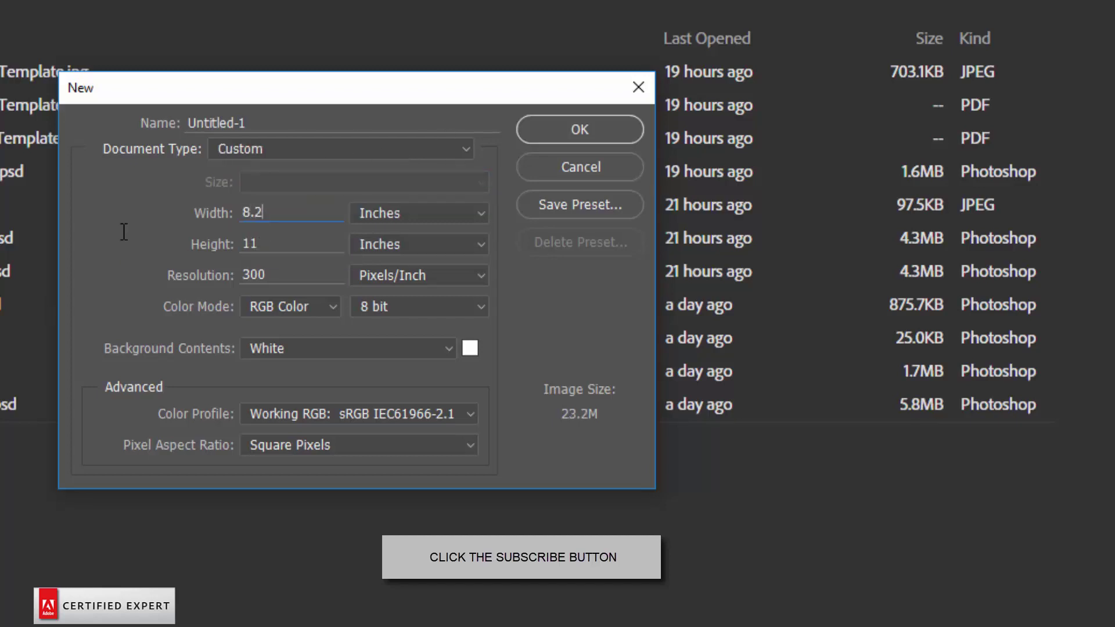
text(5)
key(Tab)
text(11)
text(.69)
click(555, 206)
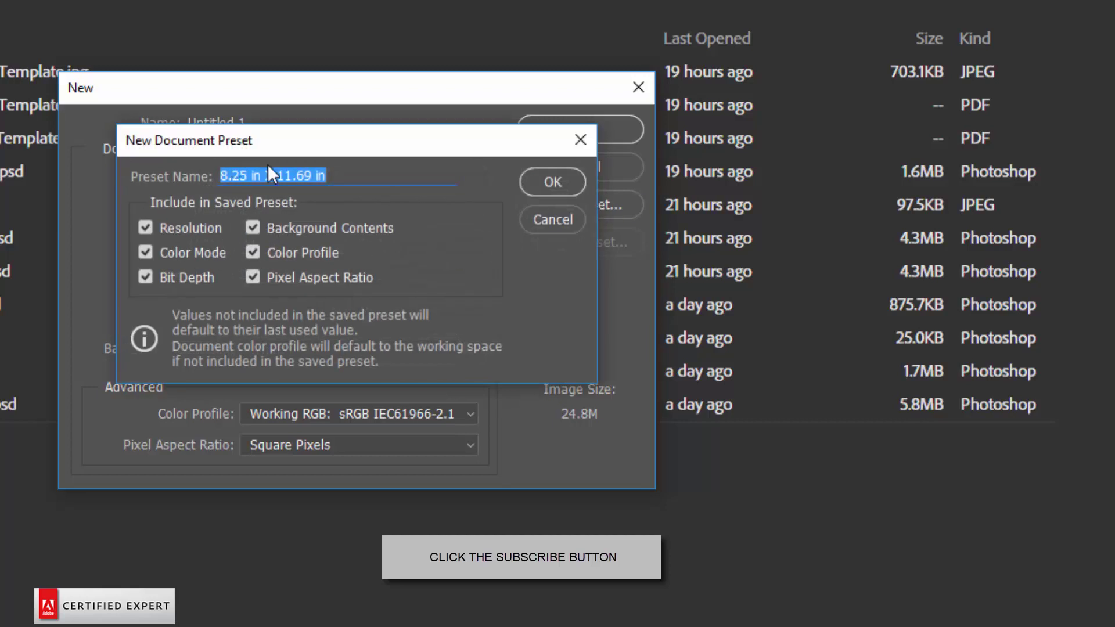
click(543, 223)
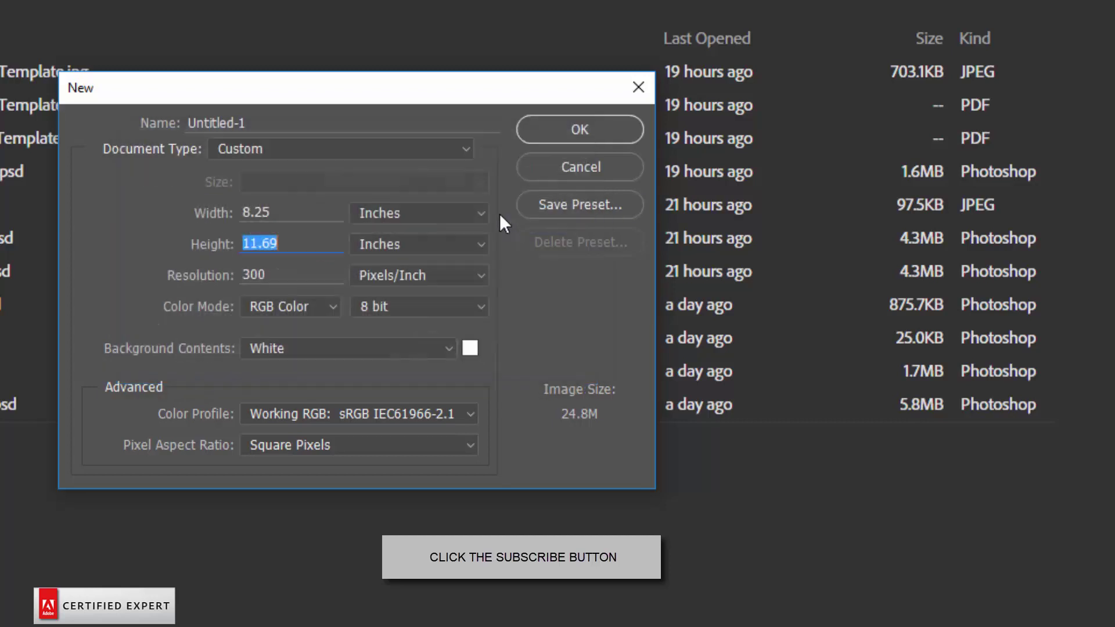
Apply the A4 ID Card Template preset and create the document
click(455, 155)
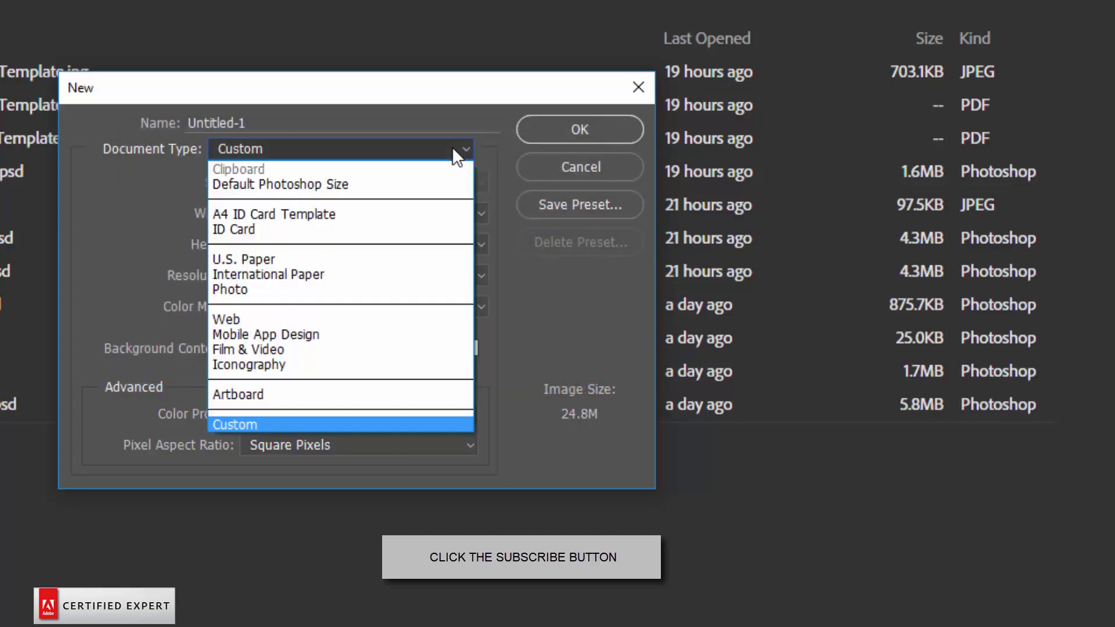
click(354, 214)
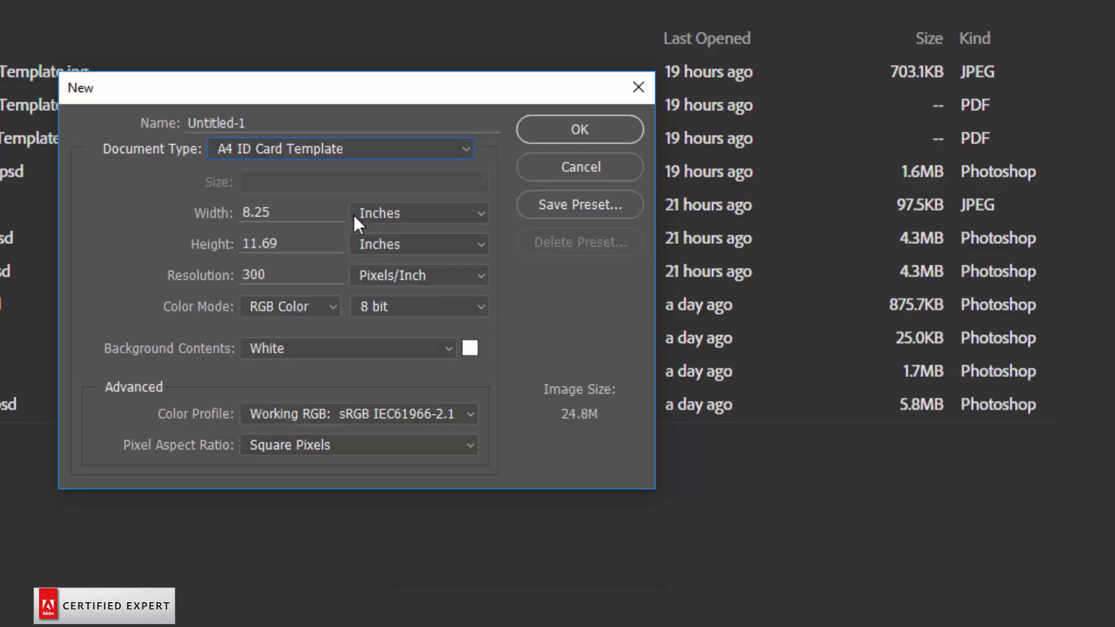
click(547, 123)
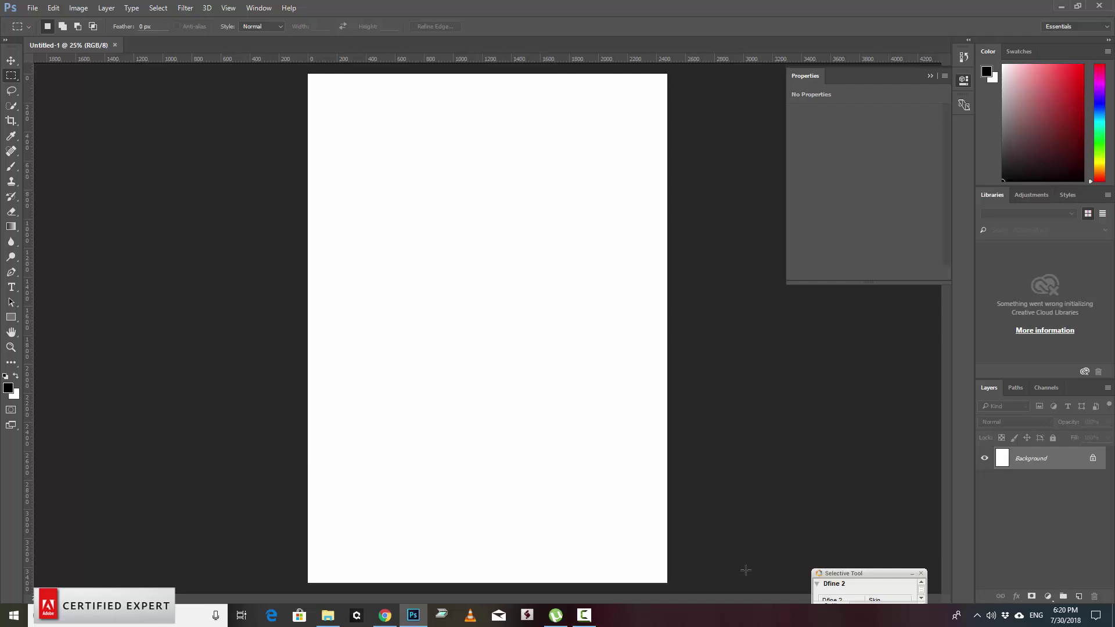
Move the floating Selective Tool window aside and choose the Rectangle Tool
mouse_move(882, 574)
mouse_down()
mouse_move(893, 442)
mouse_move(873, 295)
mouse_move(859, 293)
mouse_up()
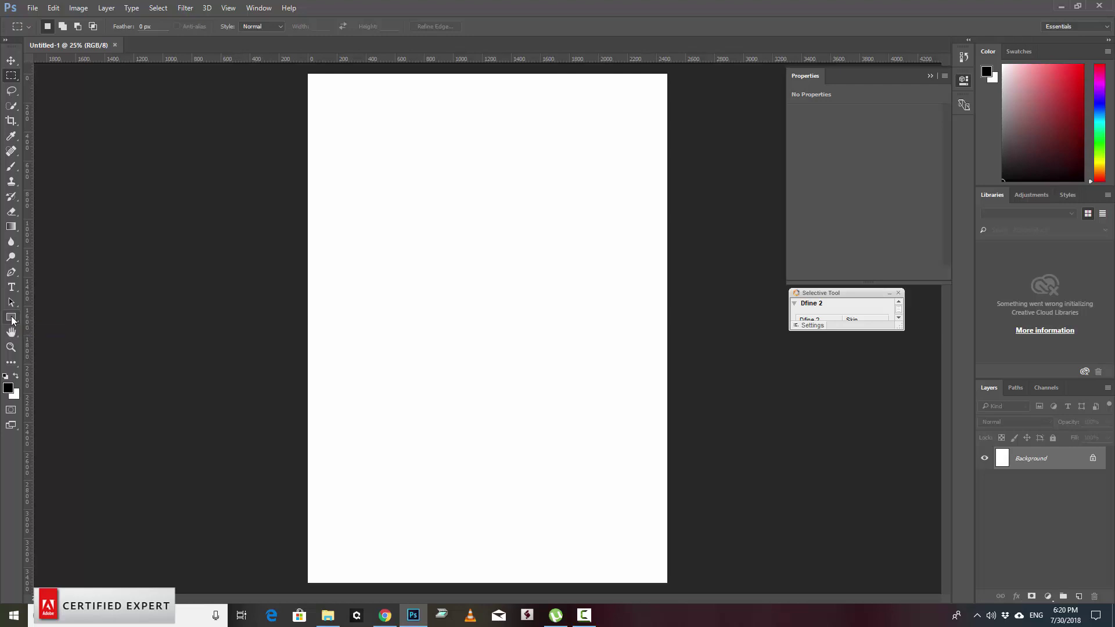
click(11, 319)
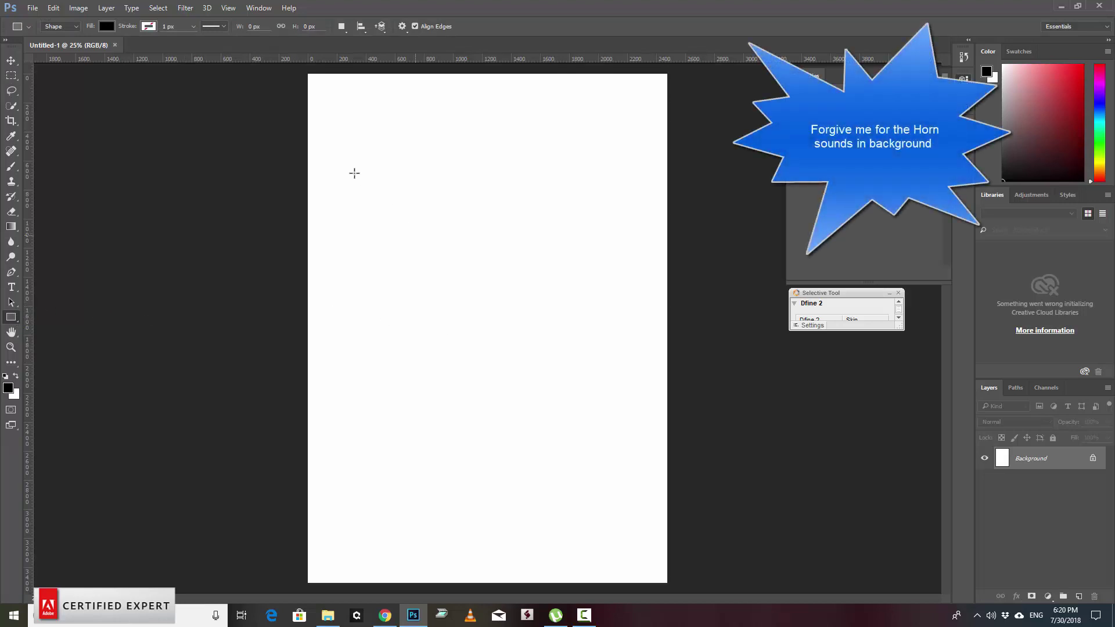
Draw a rectangle, switch the rulers to millimetres, and size it to 85 × 55 mm
drag(329, 106, 452, 172)
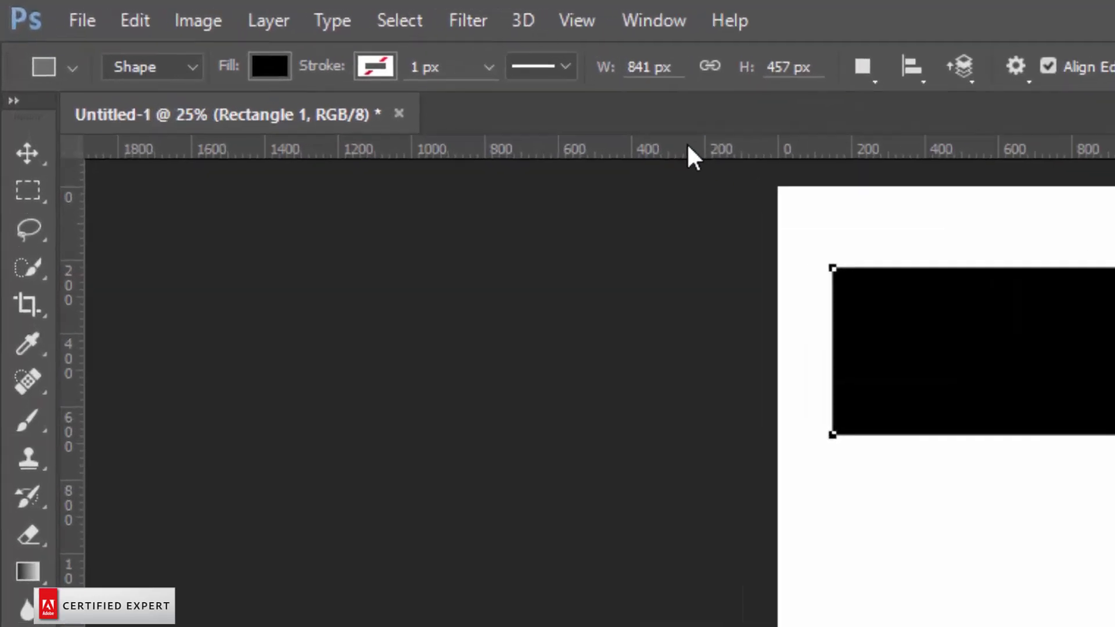
right_click(272, 57)
click(827, 280)
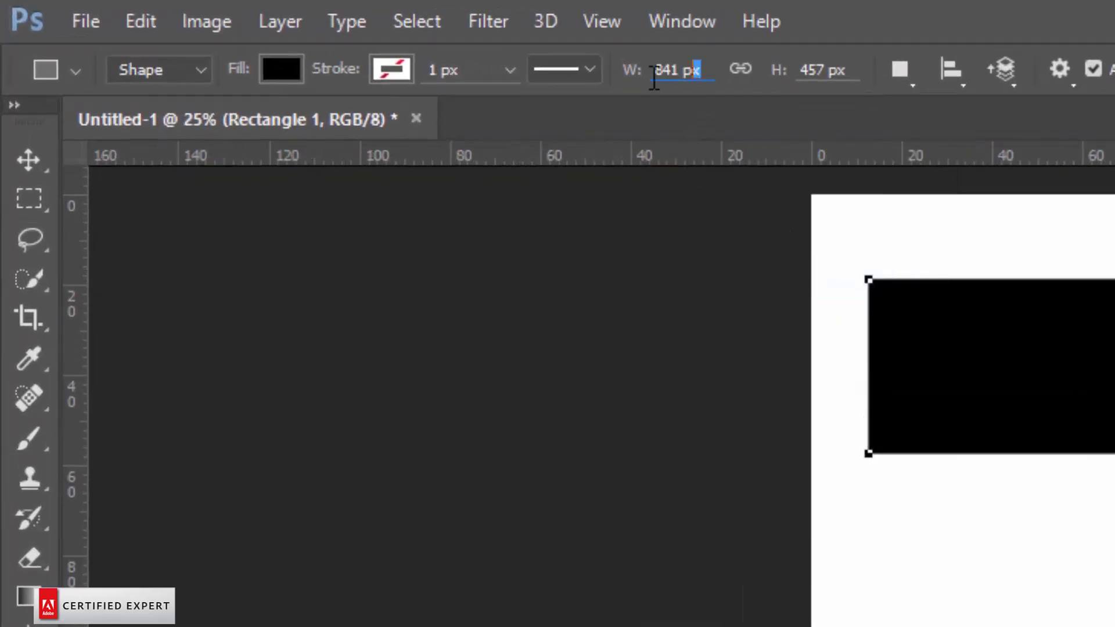
click(678, 70)
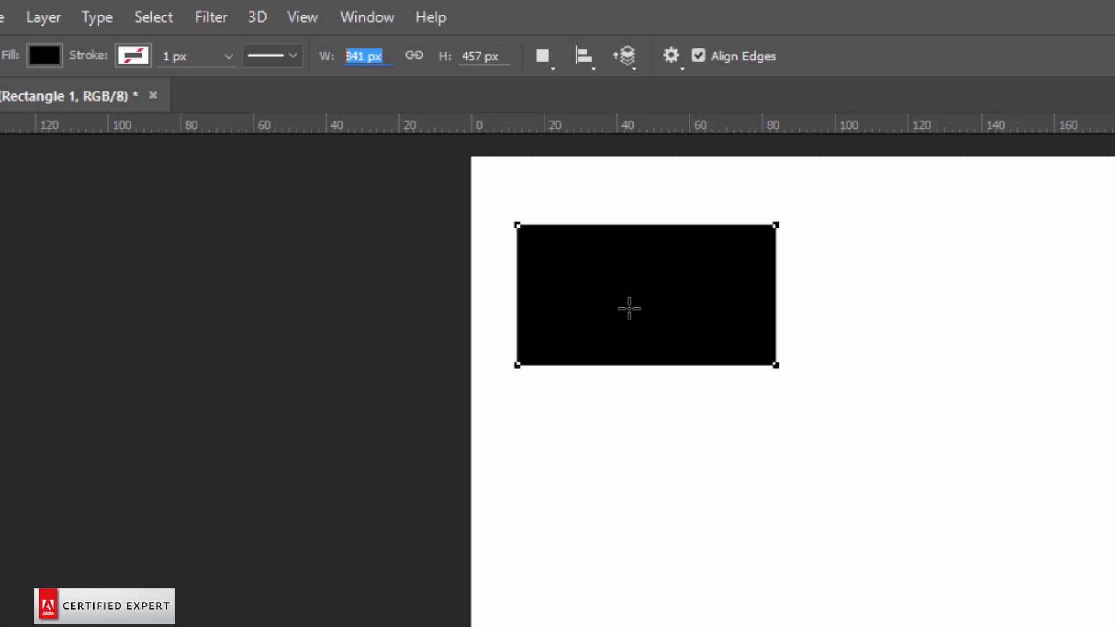
text(85)
text( mm)
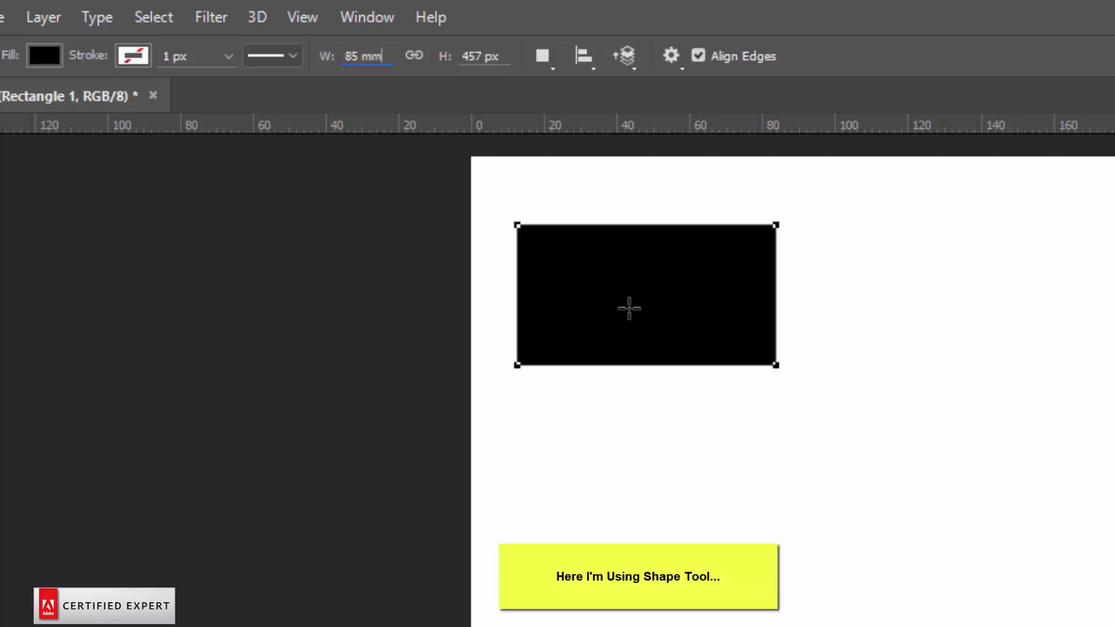
key(Tab)
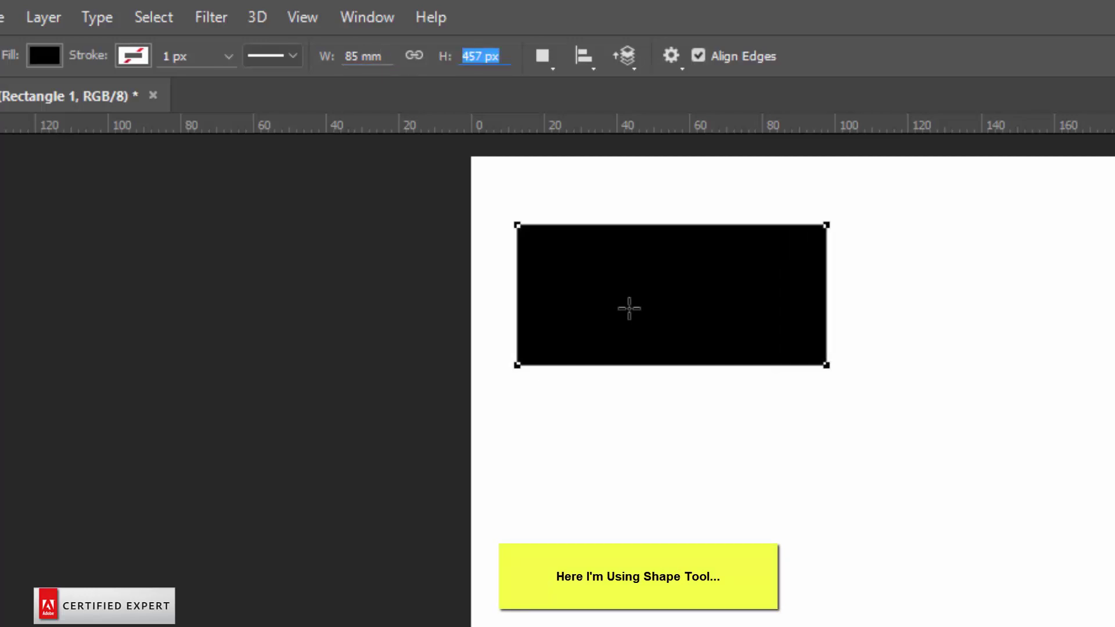
text(55)
text( mm)
key(Return)
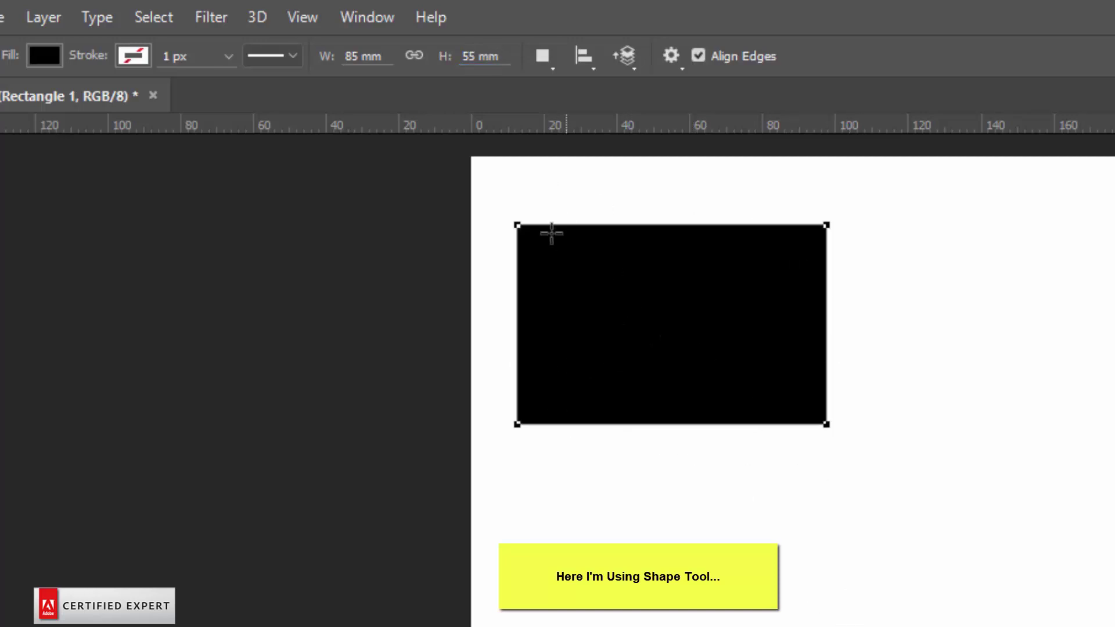
Place the rectangle at the page's top-left and duplicate a copy to its right
key(v)
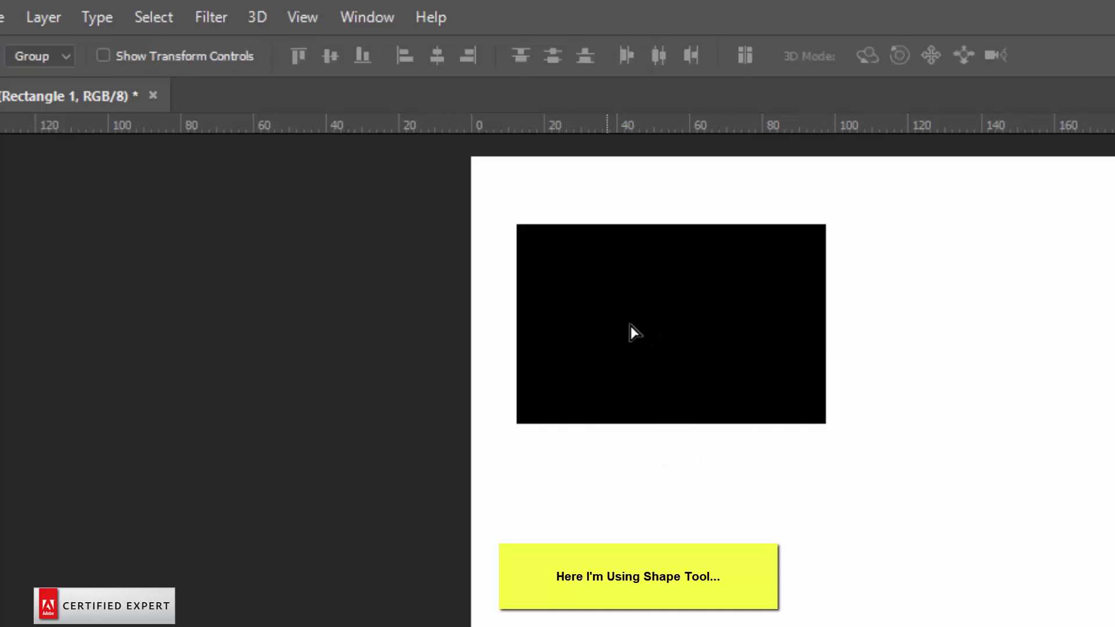
drag(632, 330, 554, 285)
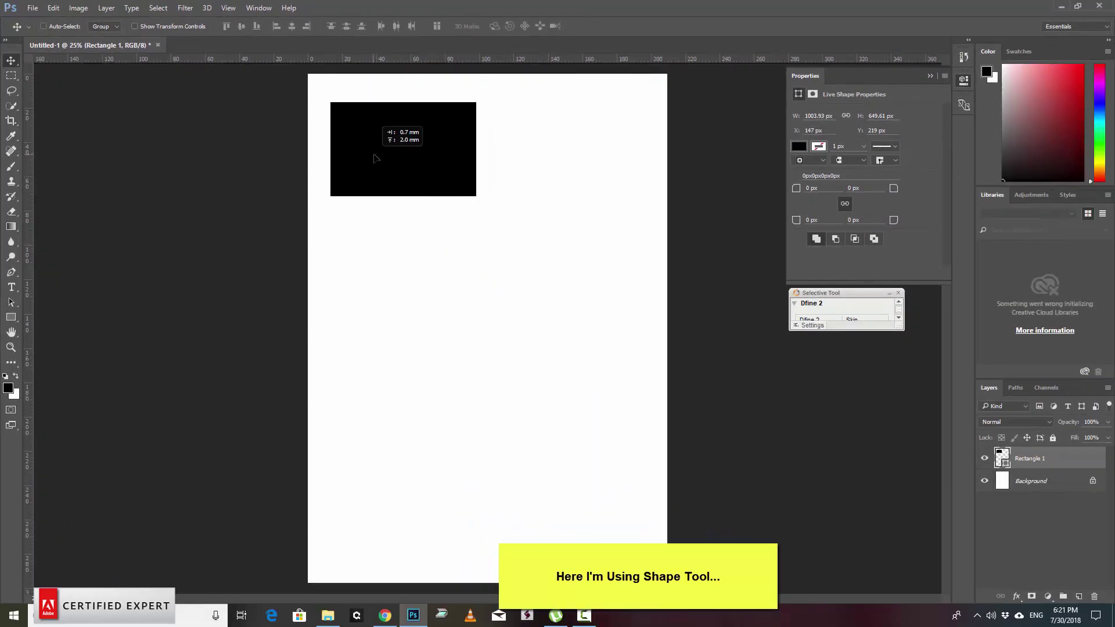
drag(431, 194, 376, 155)
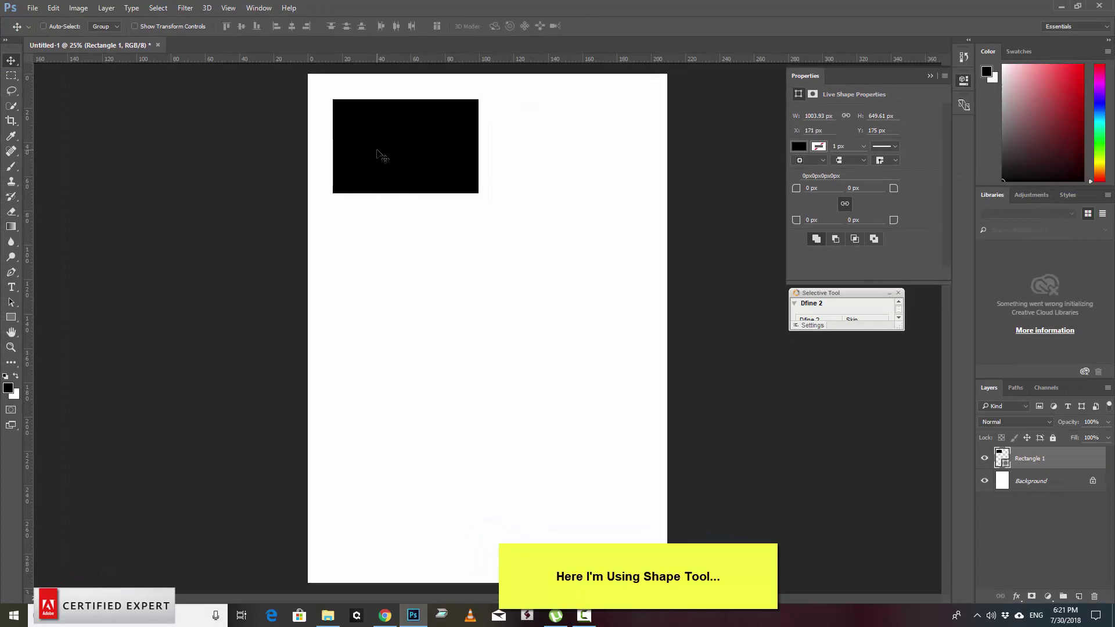
mouse_move(386, 171)
mouse_down()
mouse_move(561, 171)
mouse_move(548, 171)
mouse_up()
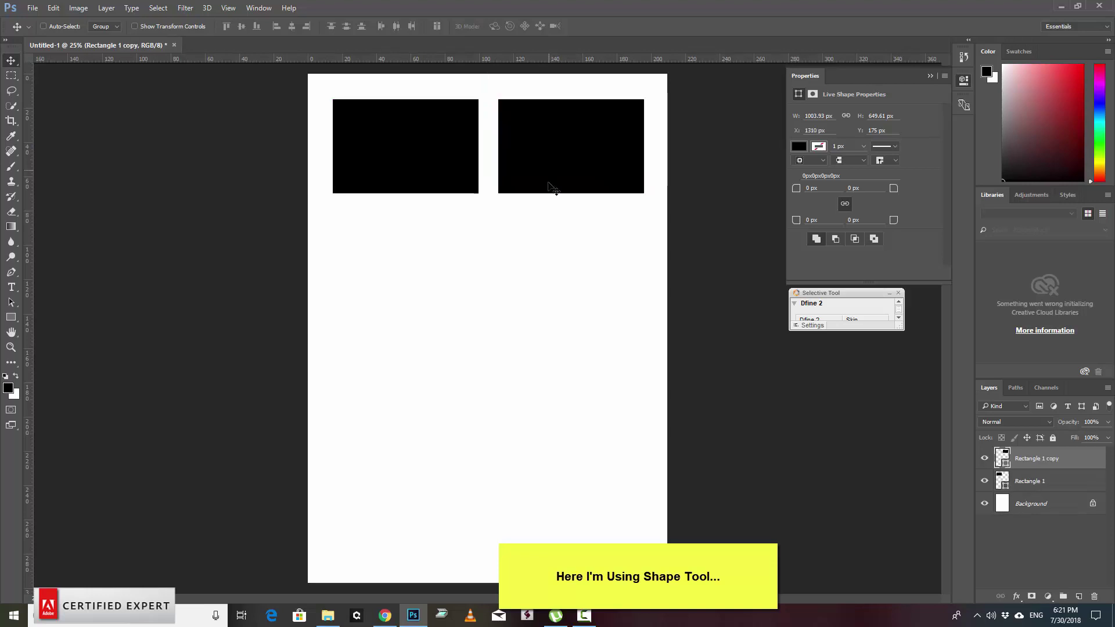
Duplicate the pair downward into rows, forming two columns of four rectangles
shift+click(1039, 481)
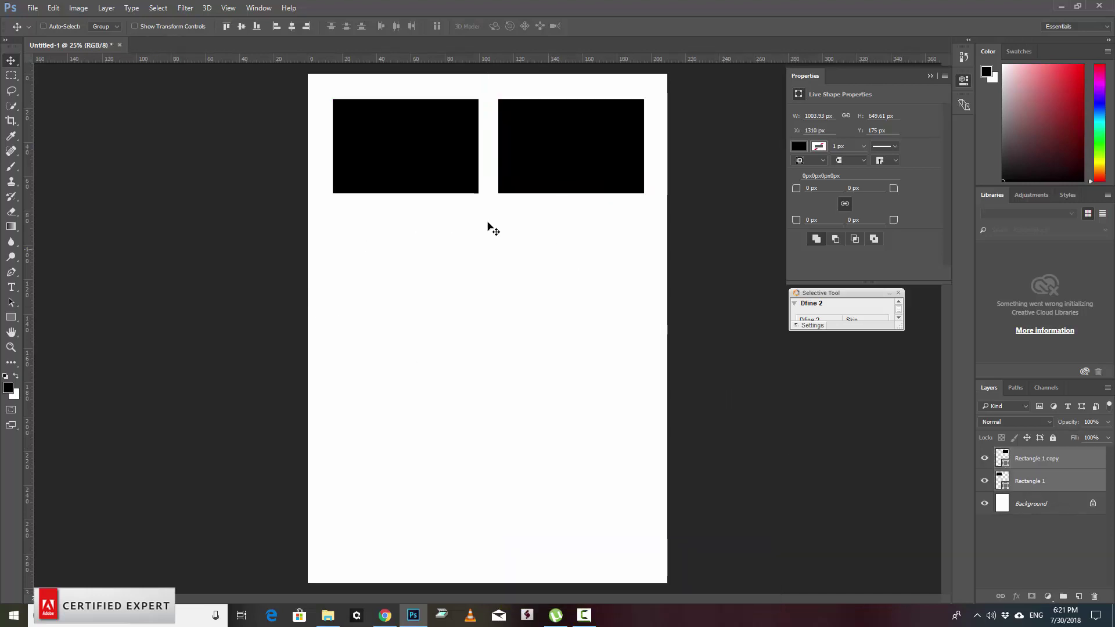
drag(553, 192, 542, 289)
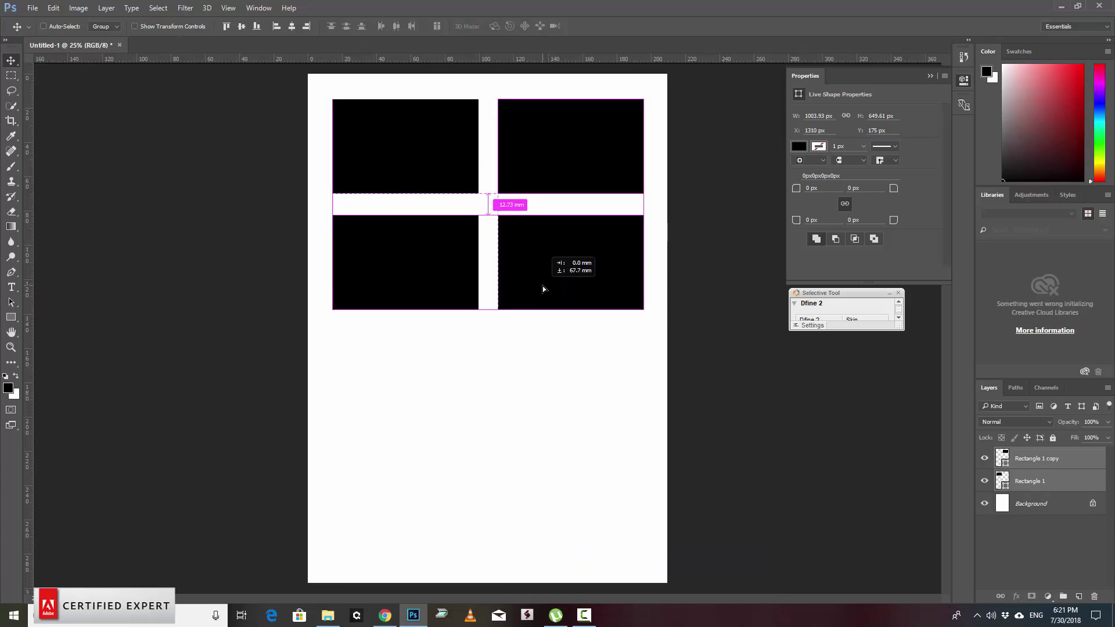
drag(542, 287, 542, 286)
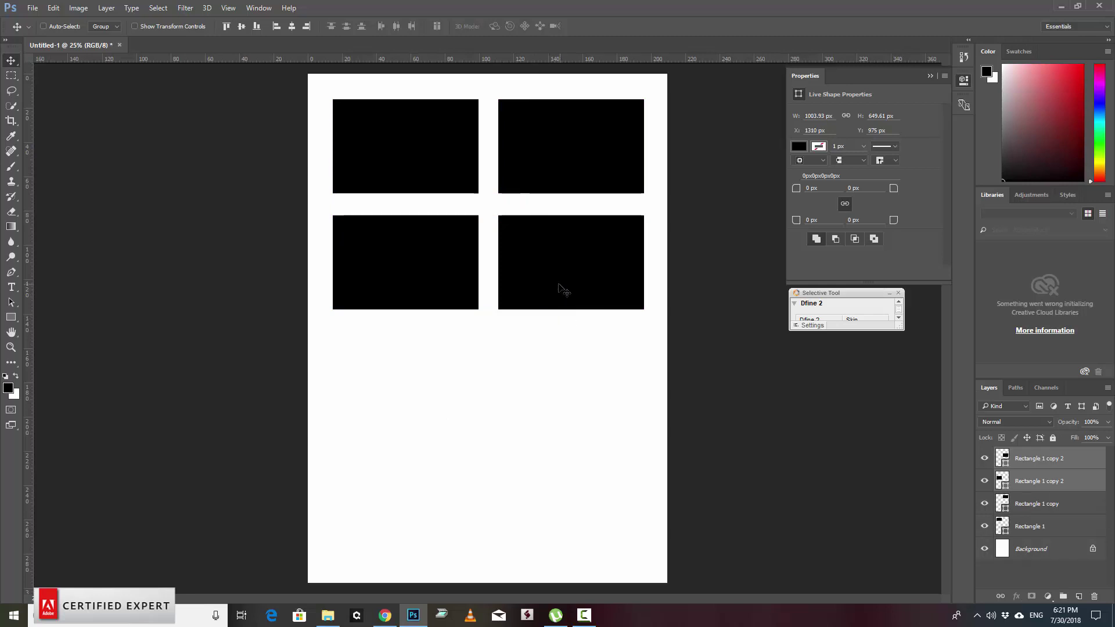
mouse_move(556, 314)
mouse_down()
mouse_move(567, 390)
mouse_move(560, 500)
mouse_up()
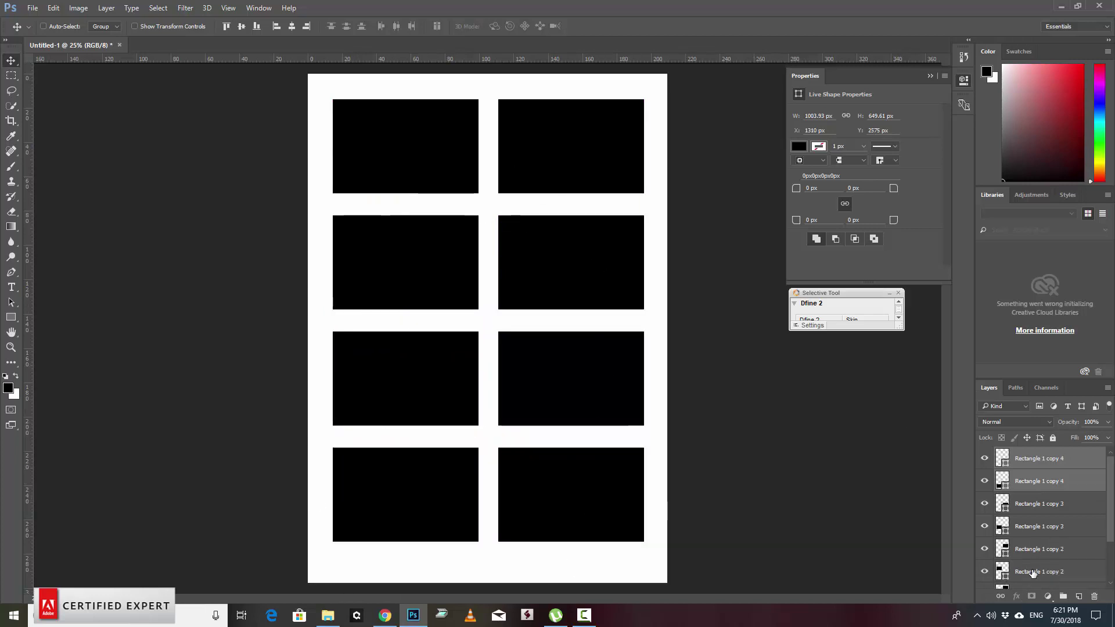
scroll(1032, 573, down, 3)
Nudge all eight rectangles down three steps with the arrow keys
shift+click(1039, 555)
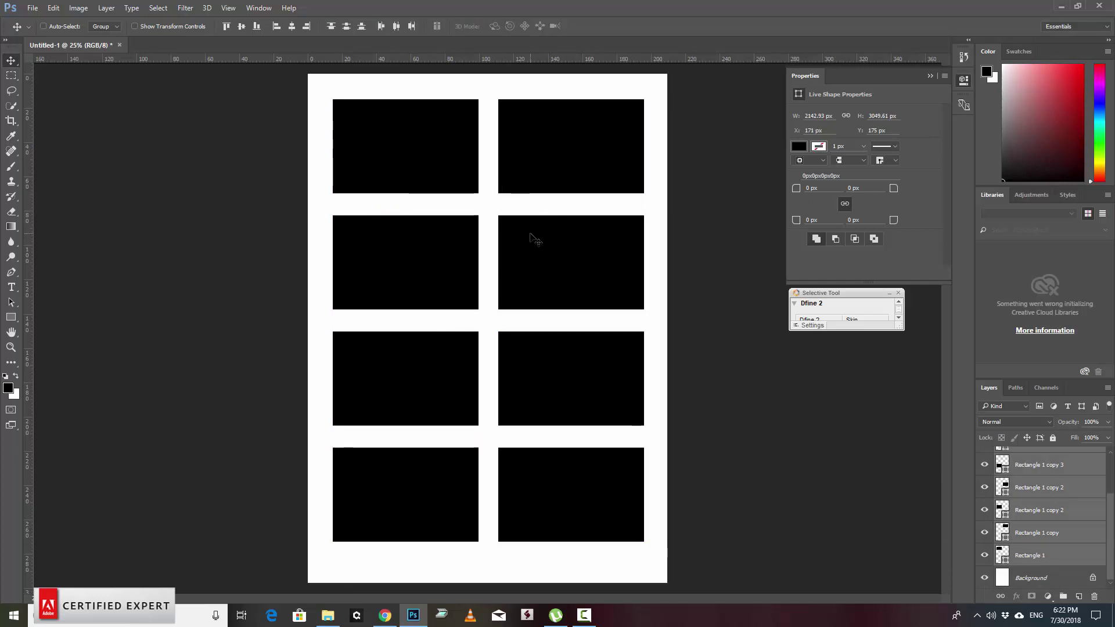
key(Down)
key(Down)
key(Down)
key(Down)
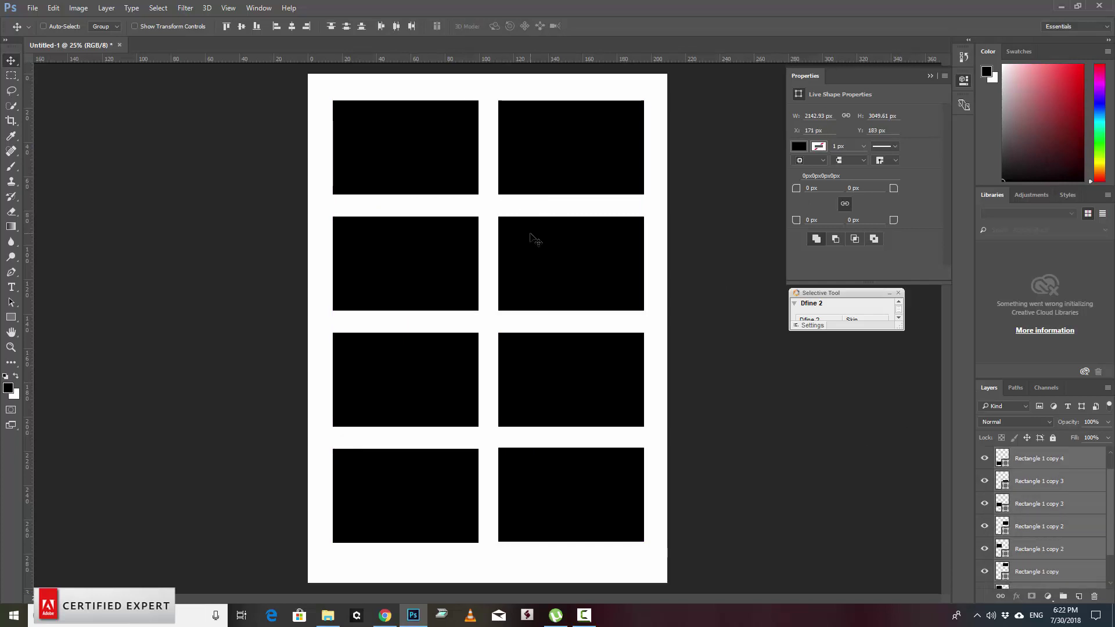
key(Down)
key(Down)
key(Down)
key(Down)
key(Down)
key(Down)
key(Down)
key(Down)
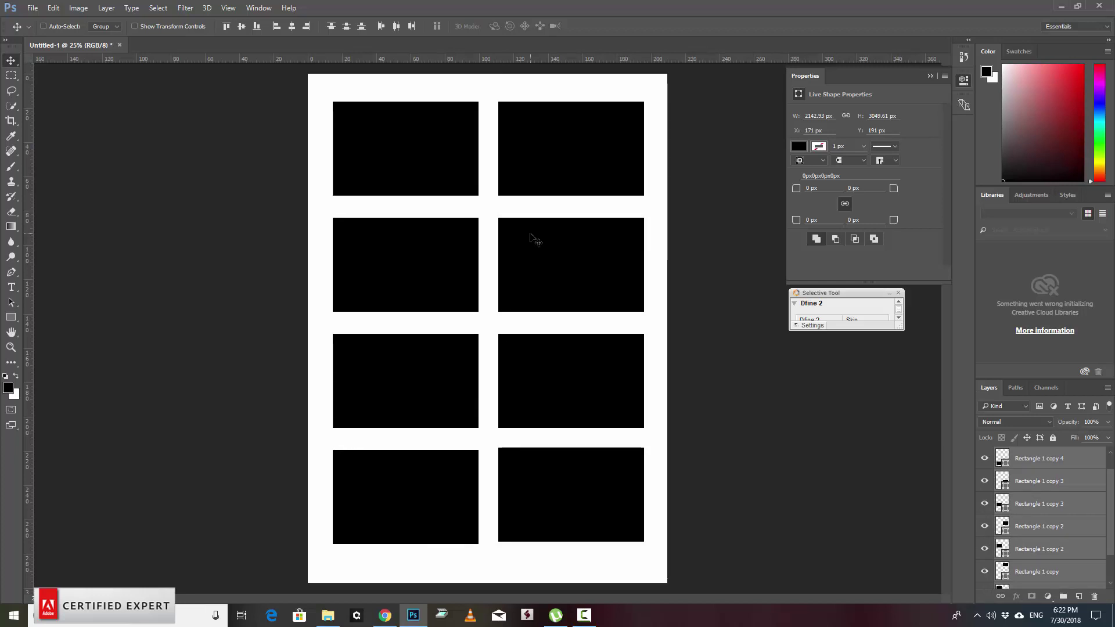
key(Down)
key(Down)
key(Down)
key(Down)
key(Down)
key(Down)
key(Down)
key(Down)
key(Down)
key(Down)
key(Down)
key(Down)
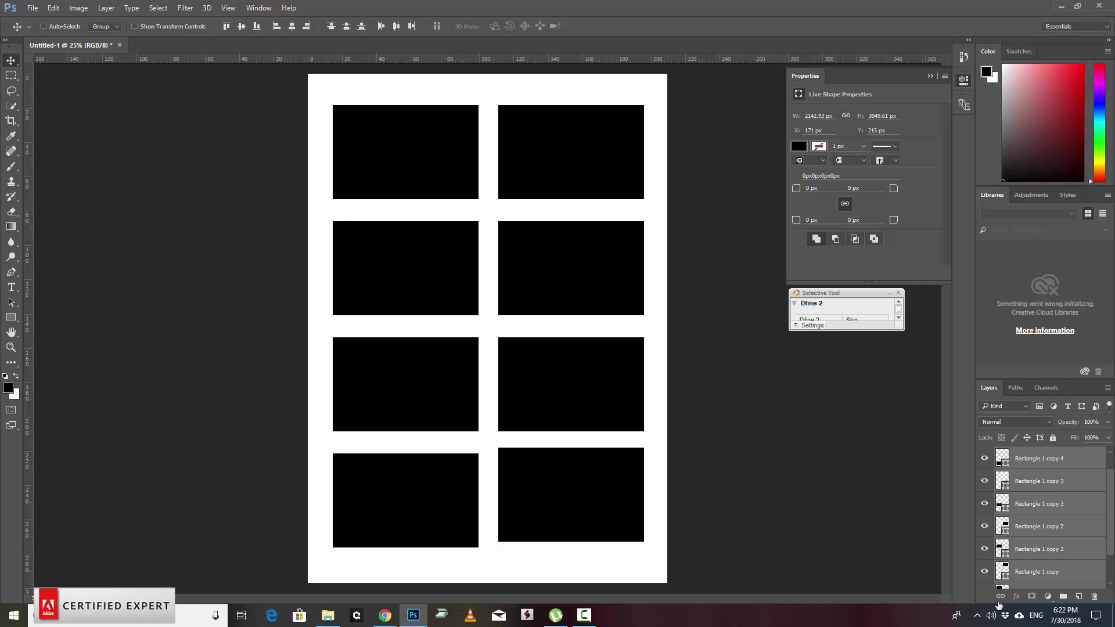
scroll(1039, 510, down, 2)
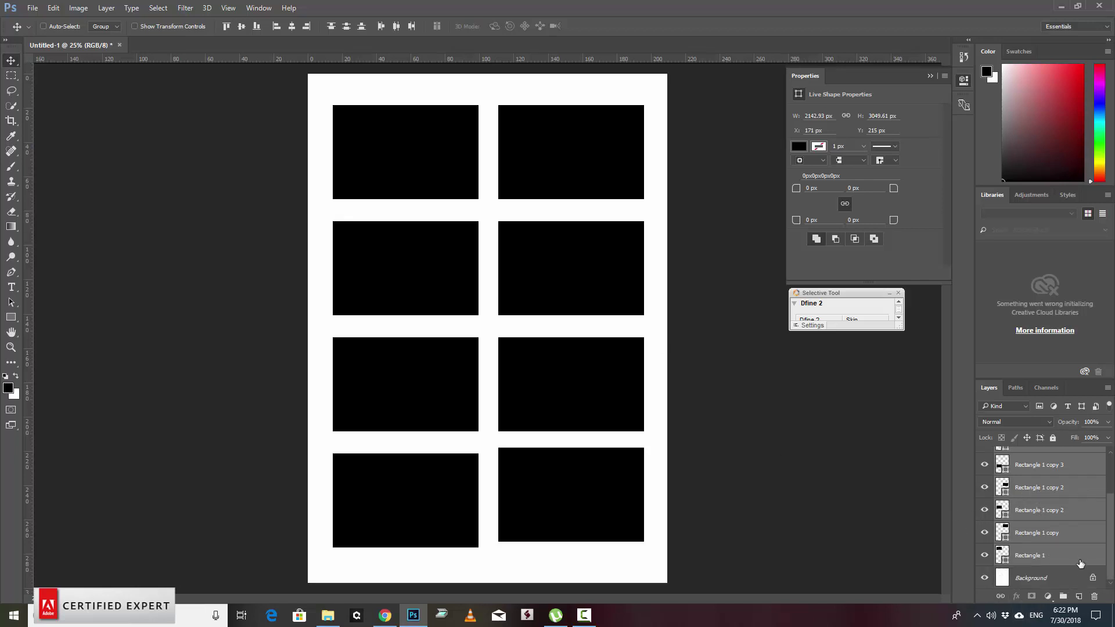
scroll(1080, 564, up, 3)
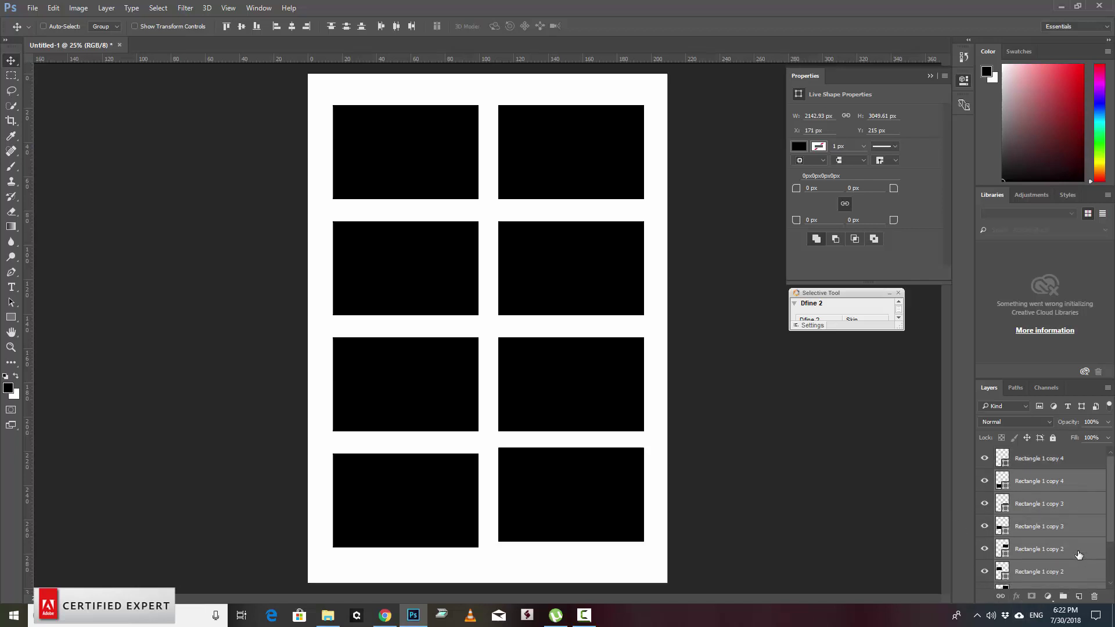
Move Rectangle 1 copy 4 down to align with the bottom-left rectangle
click(1054, 460)
drag(555, 485, 554, 491)
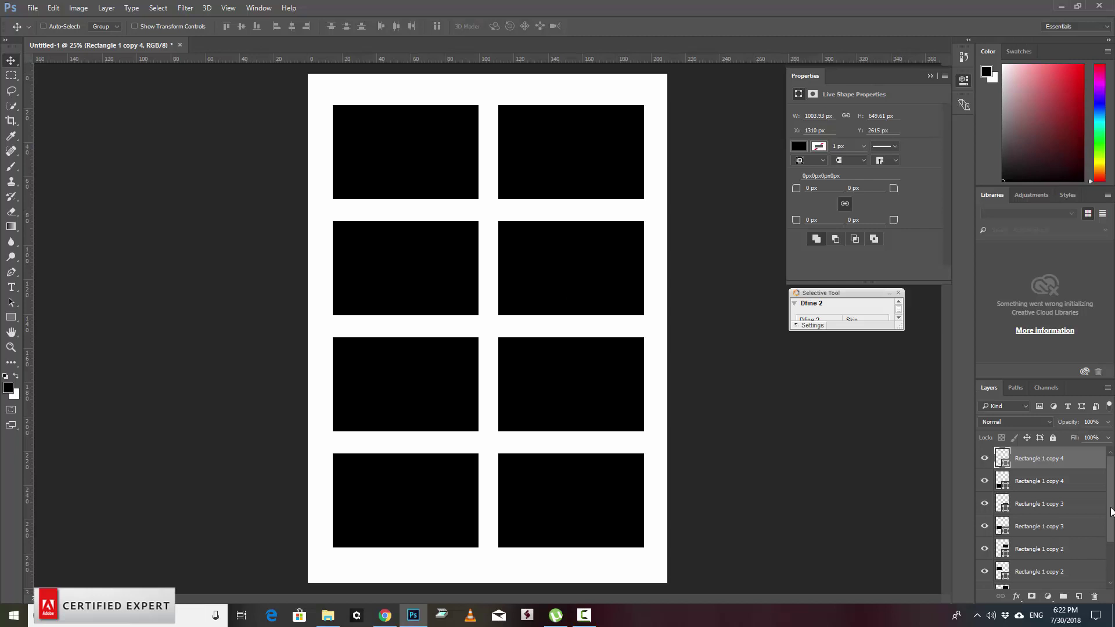
drag(1110, 515, 1110, 580)
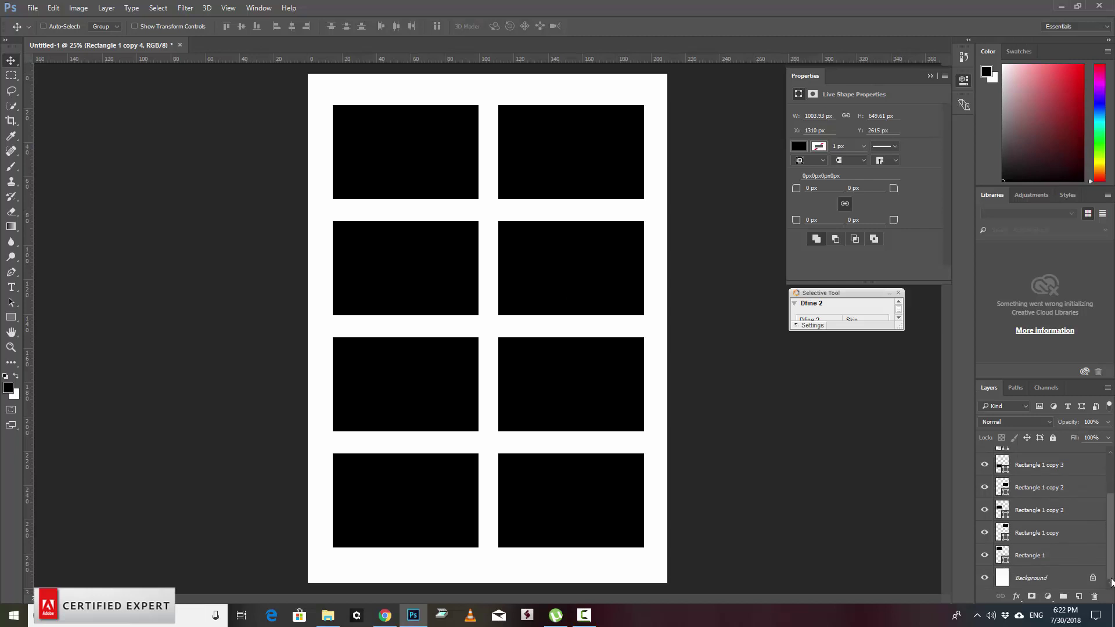
click(1058, 560)
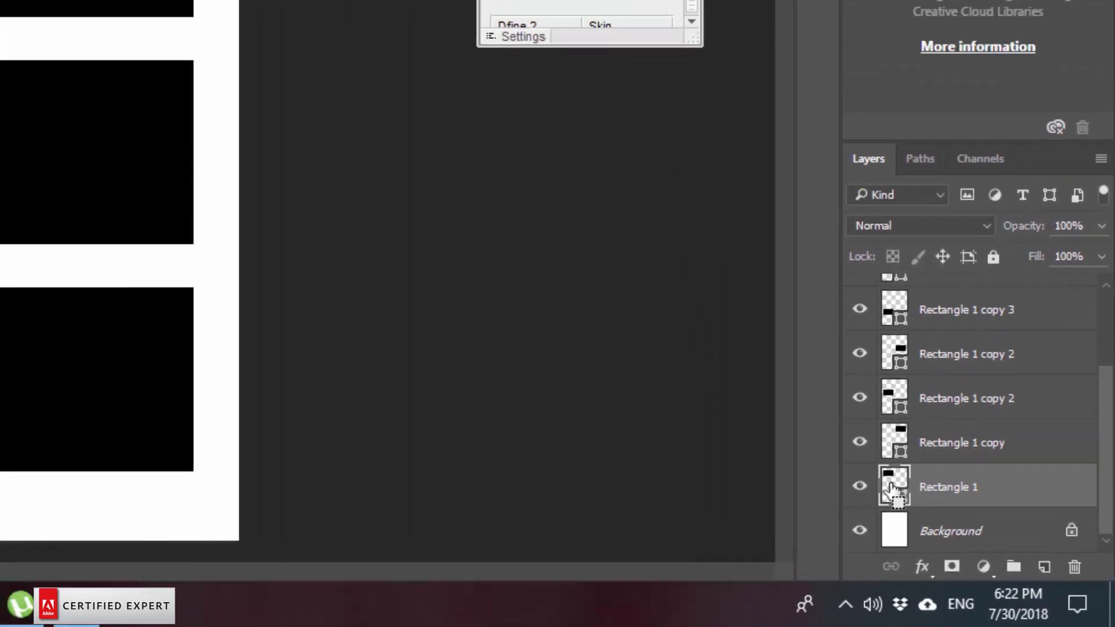
Save the top-left and top-right rectangle outlines as channels 'Image 1' and 'Image1'
ctrl+click(891, 483)
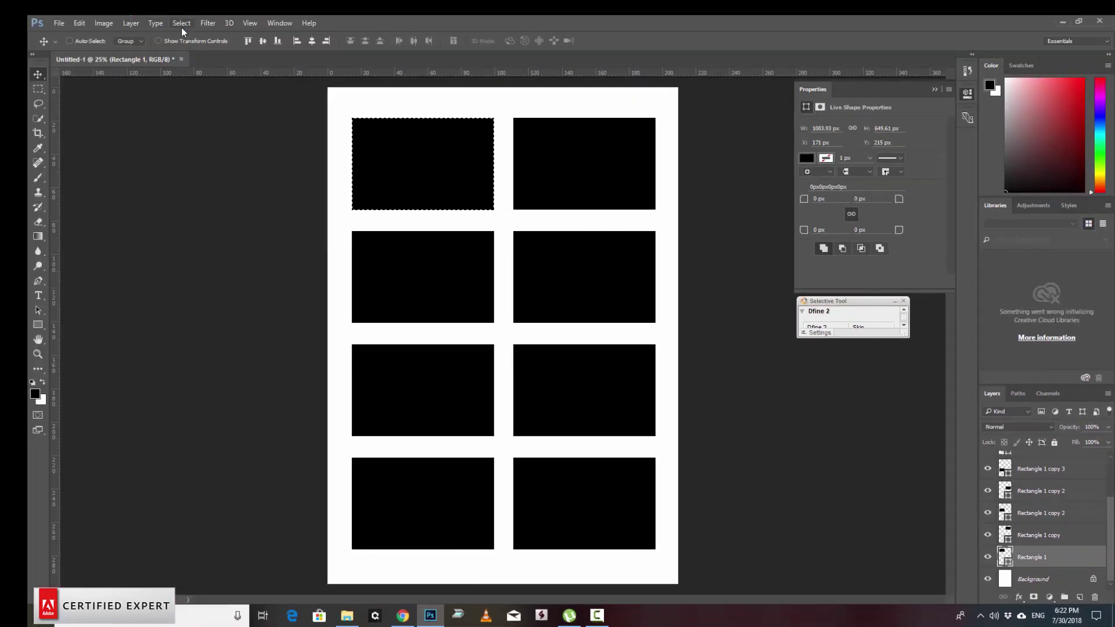
click(182, 23)
click(232, 308)
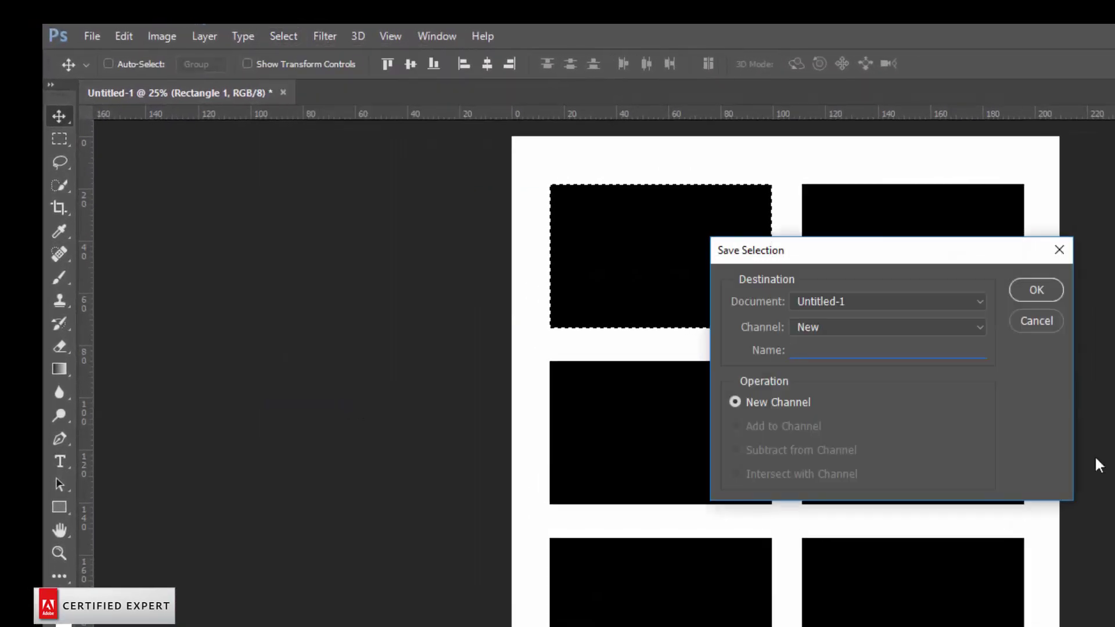
text(Im)
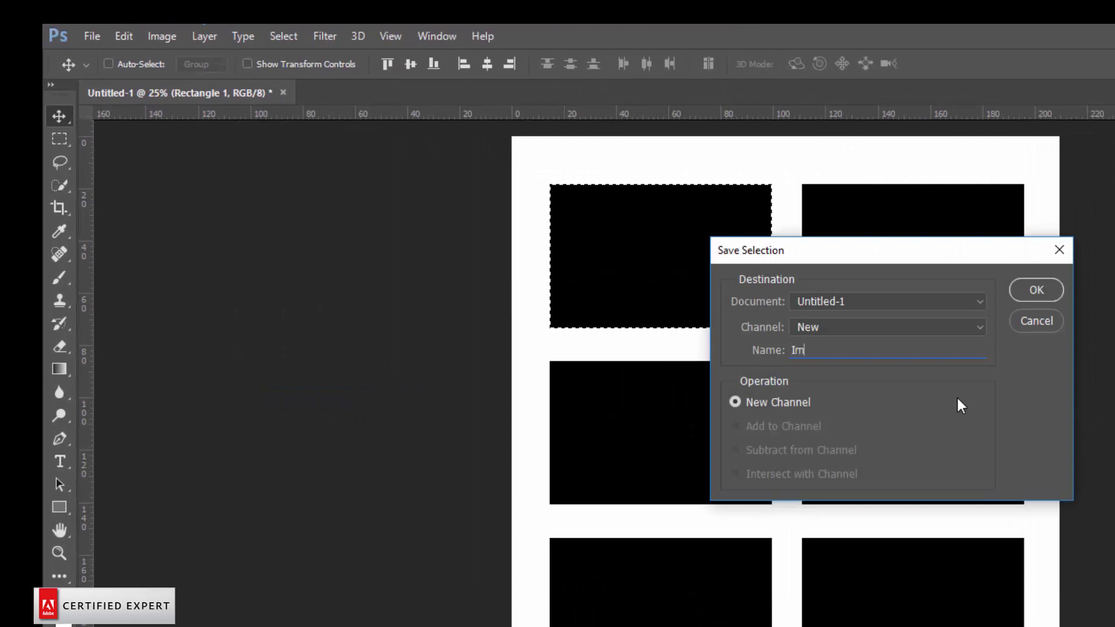
text(age )
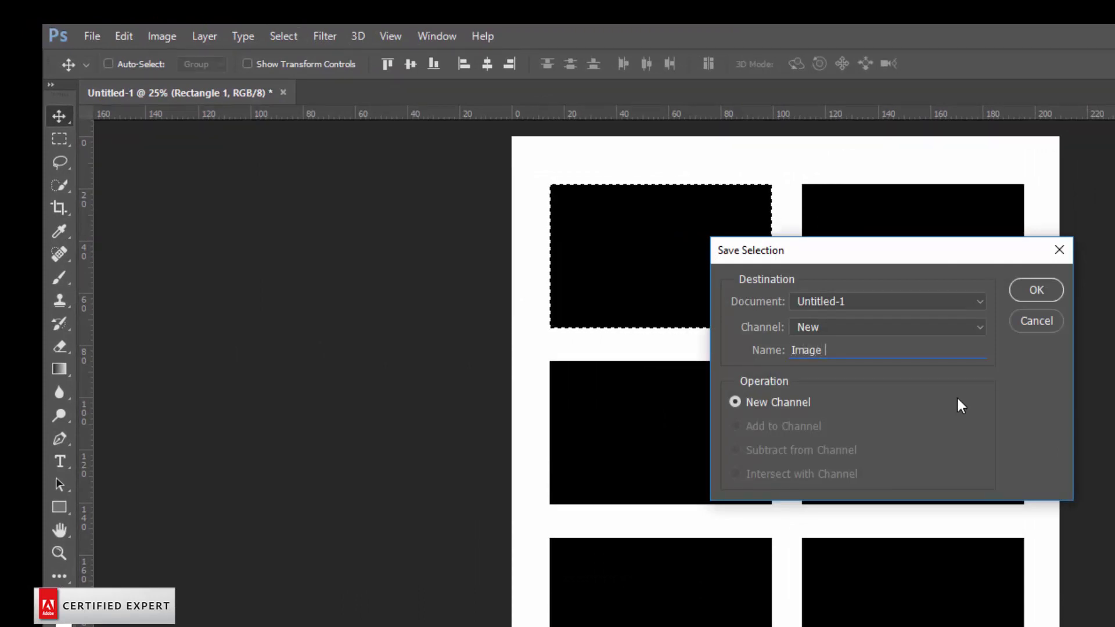
text(1)
click(1036, 291)
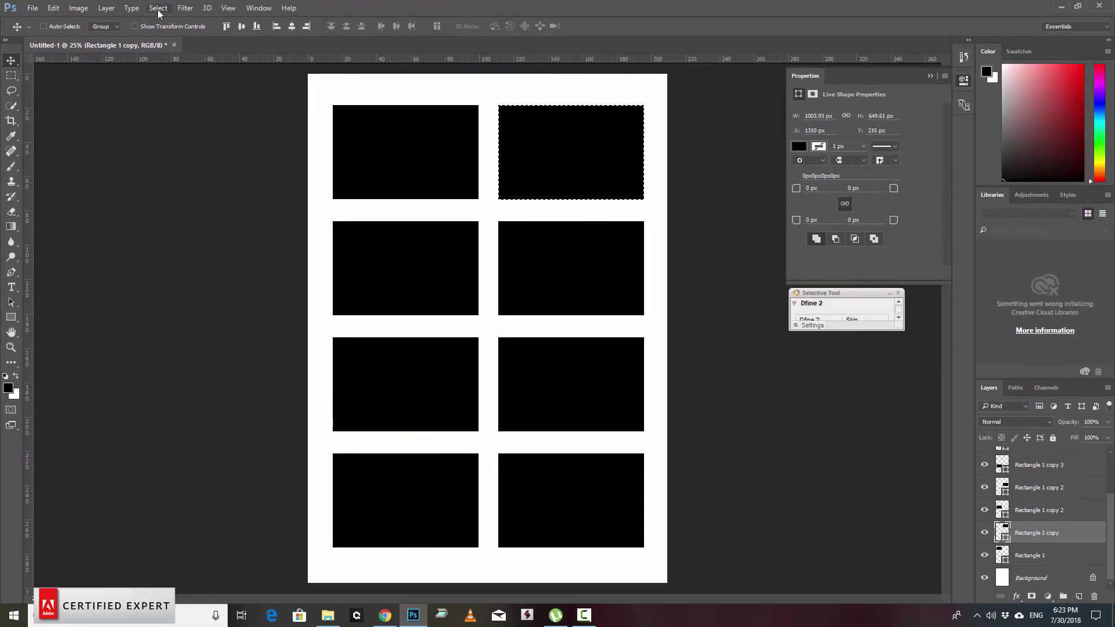
click(158, 8)
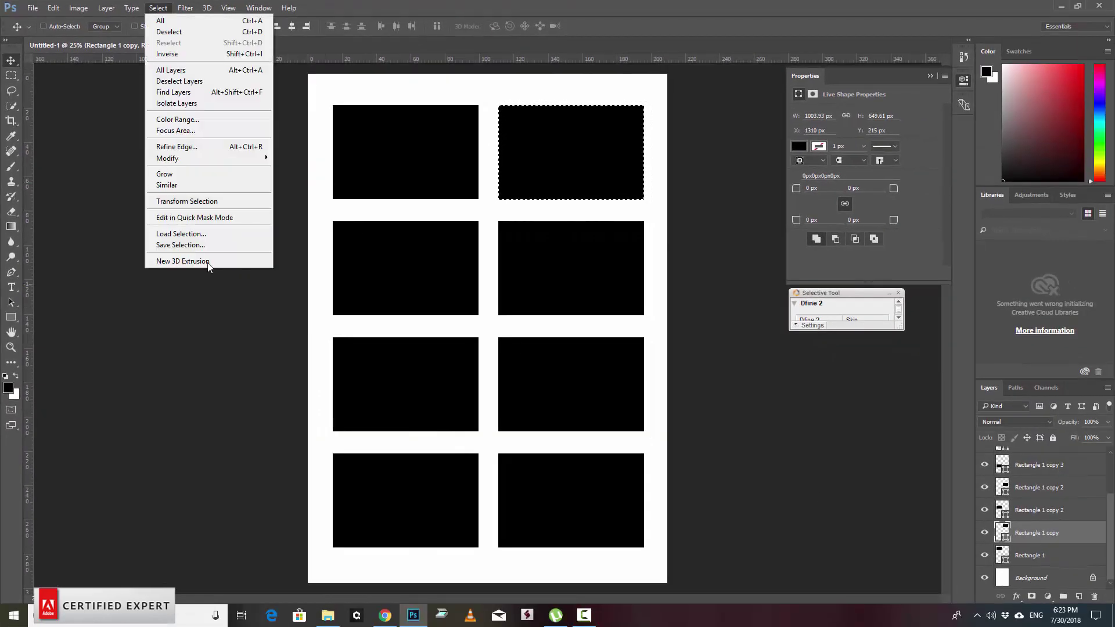
click(203, 246)
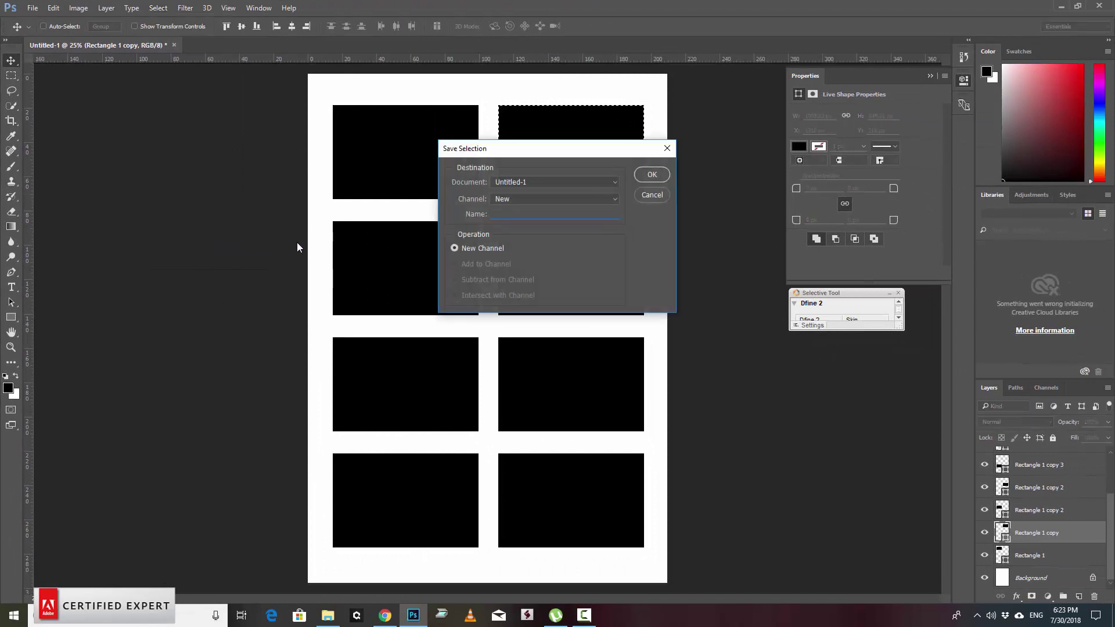
text(Image)
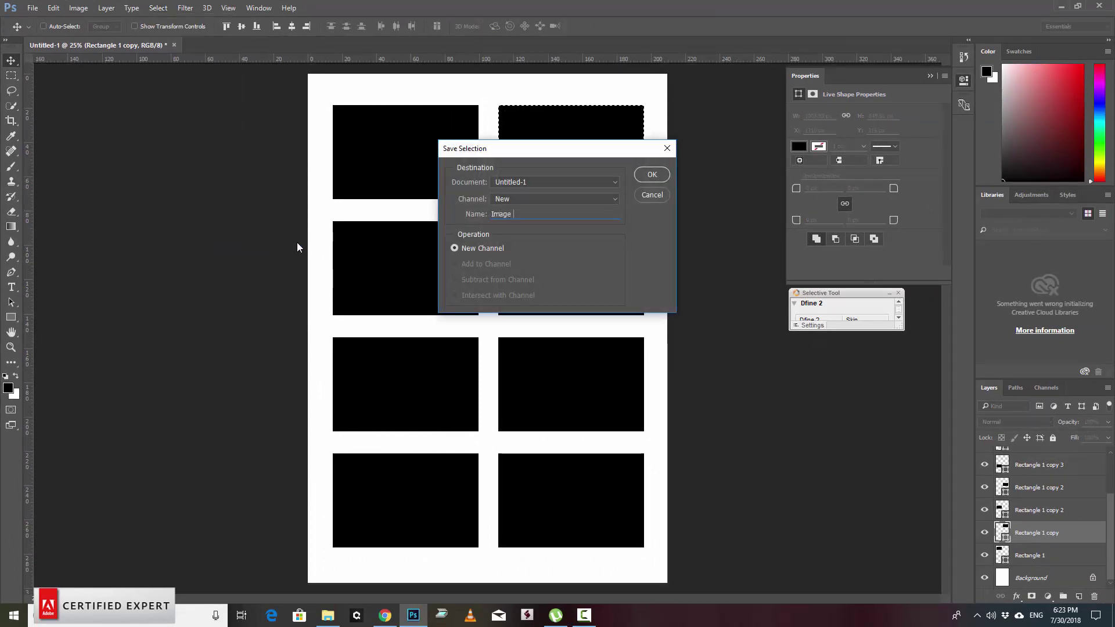
text(1)
click(651, 173)
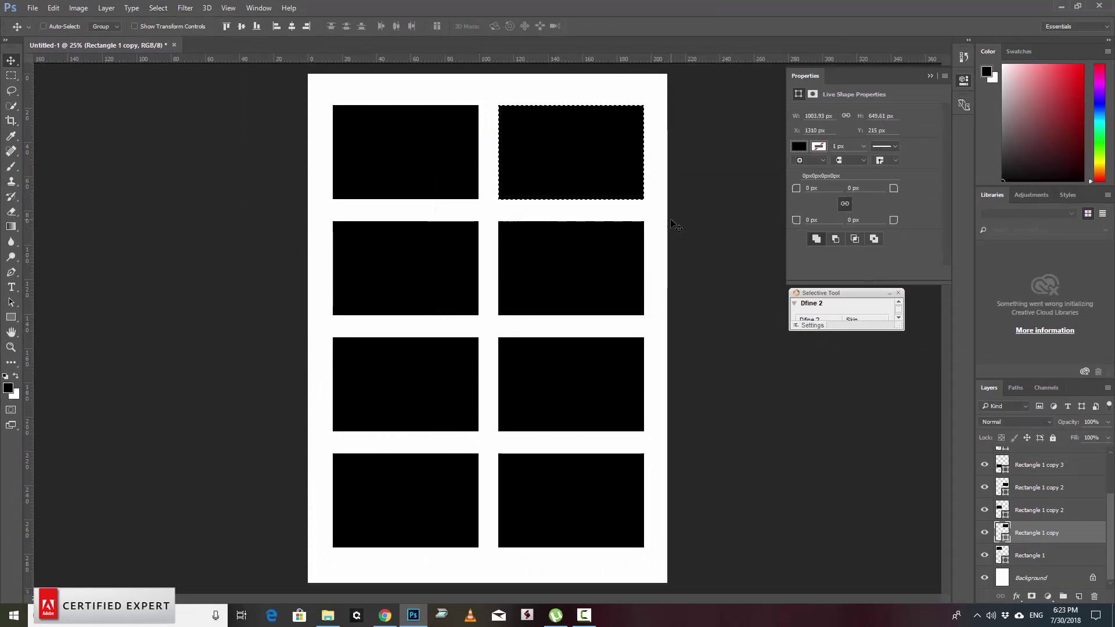
Save the middle-row rectangle outlines as channels 'Image 3' and 'Image 4'
click(1037, 510)
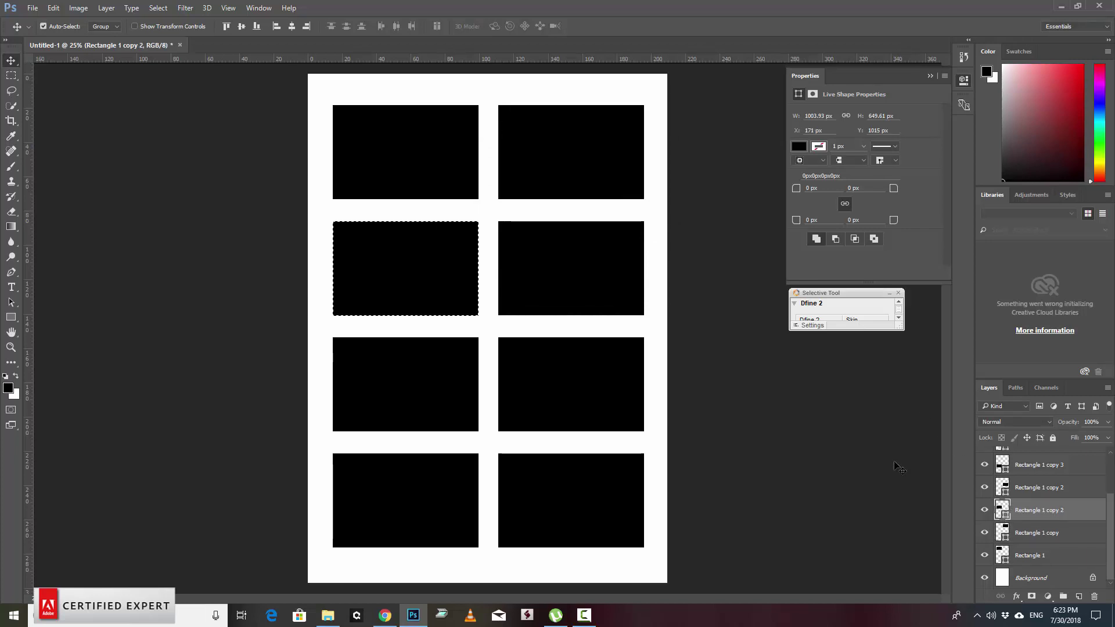
click(157, 8)
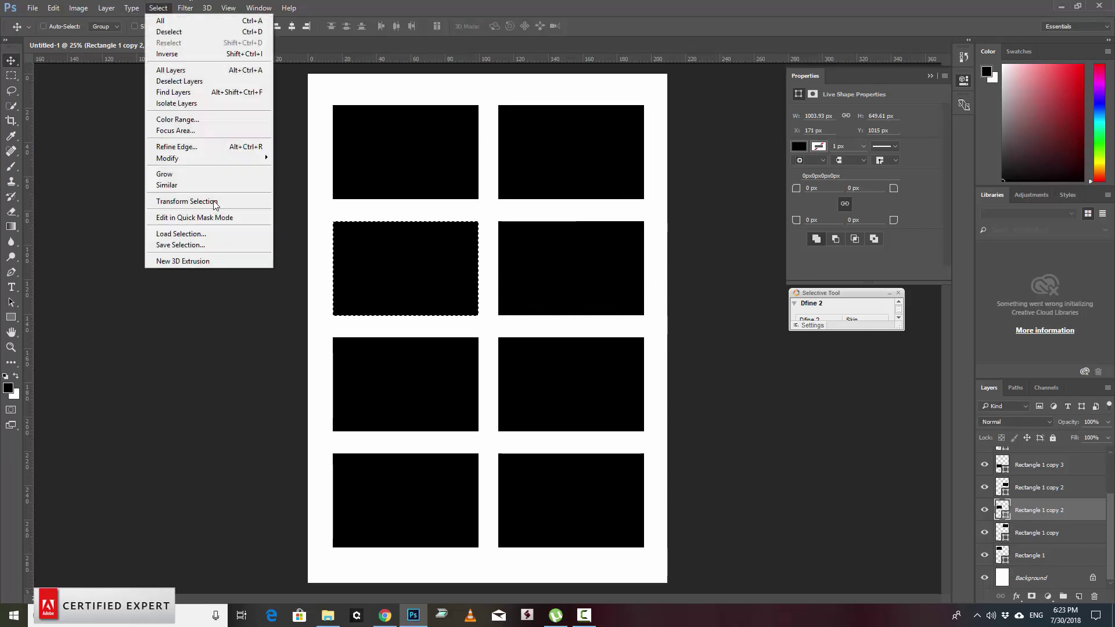
click(214, 245)
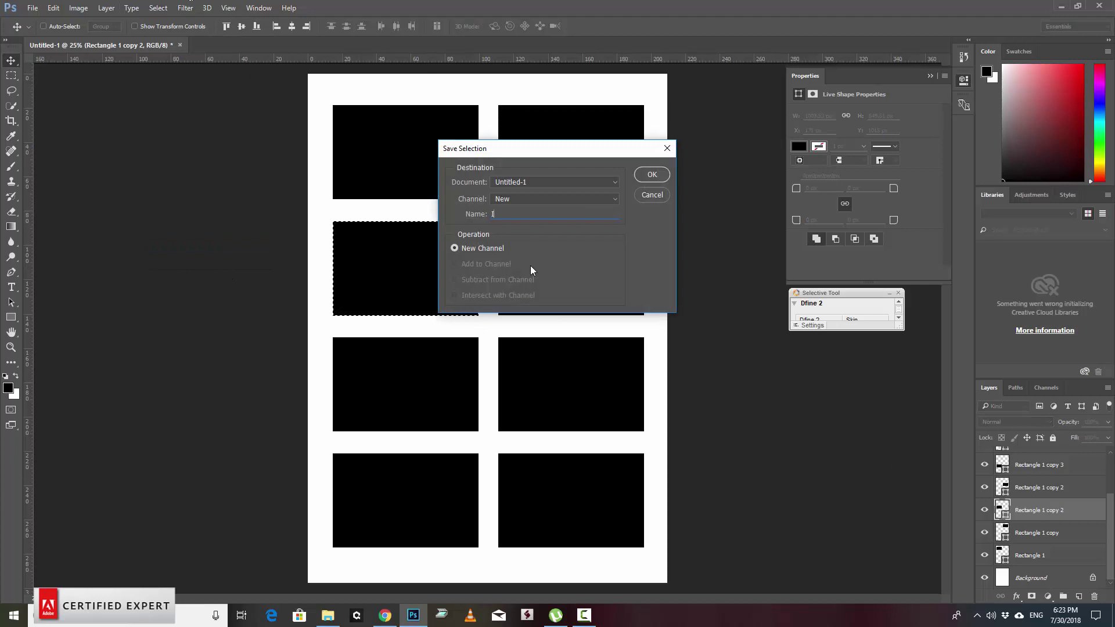
text(Image 3)
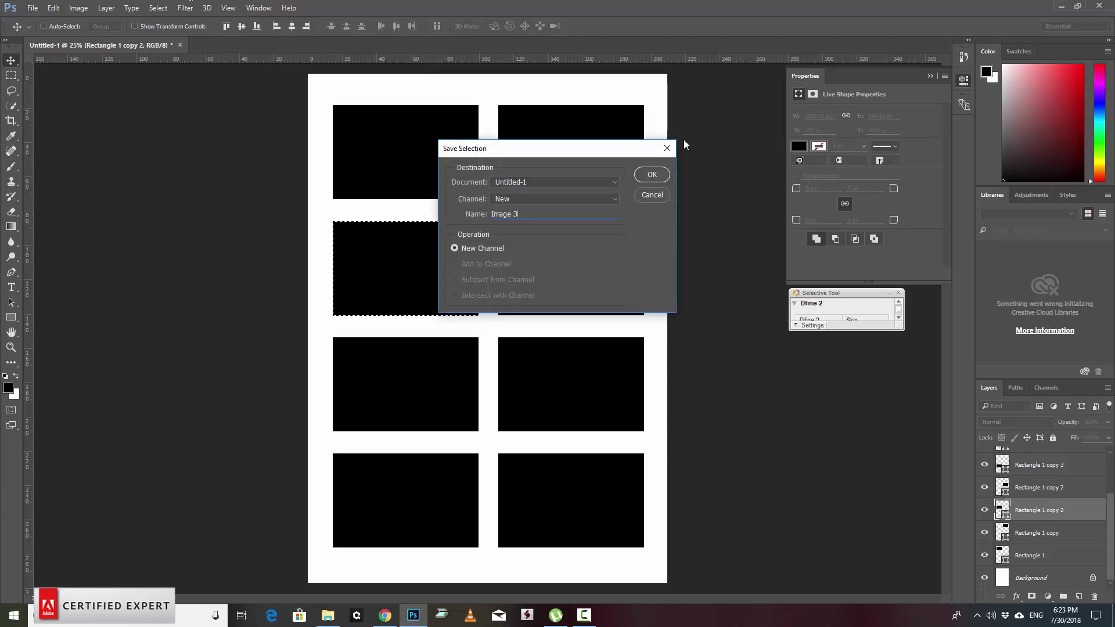
click(653, 174)
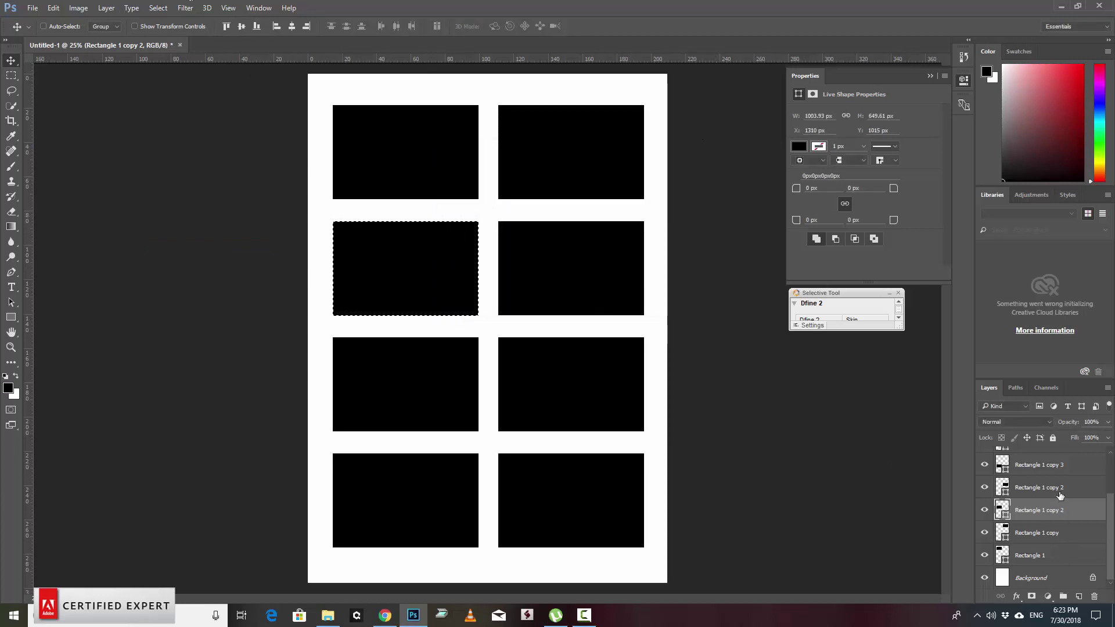
click(1022, 498)
ctrl+click(1002, 490)
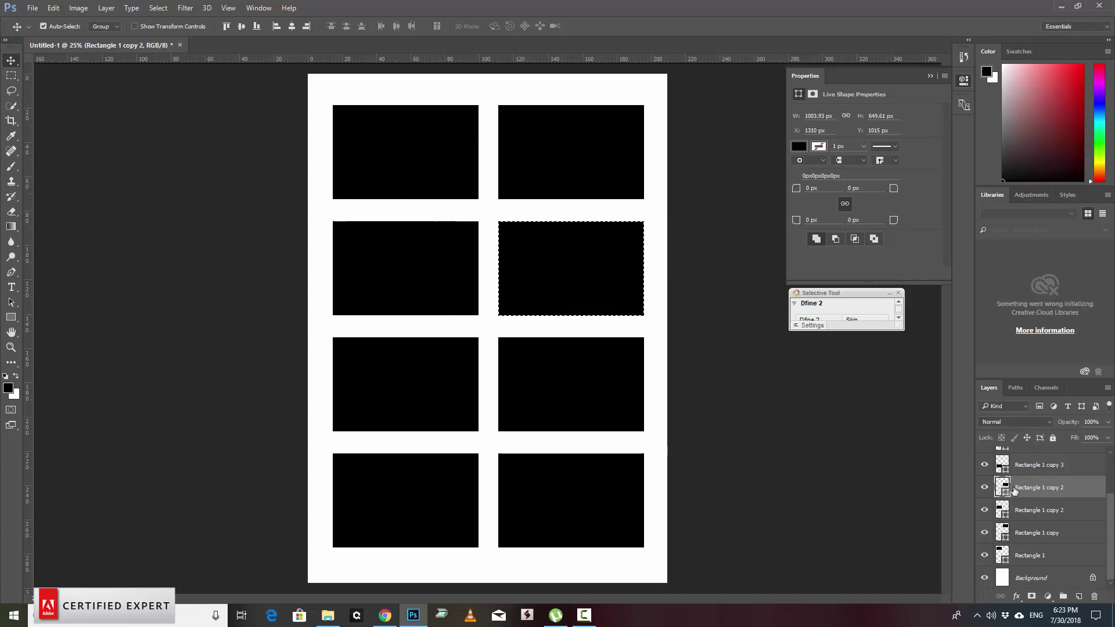
click(159, 9)
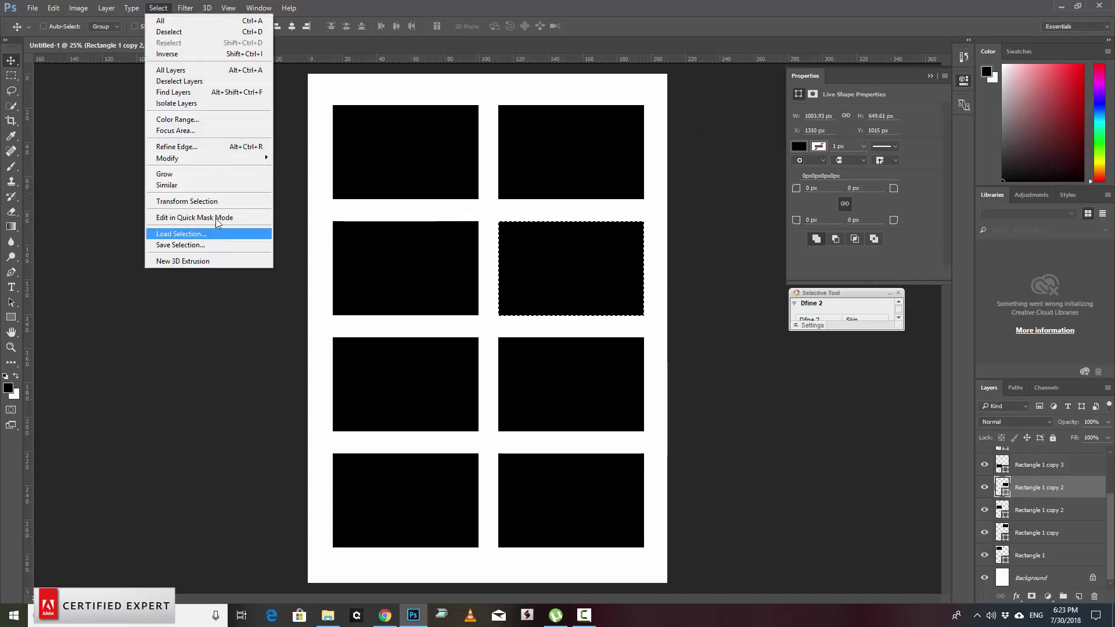
click(215, 244)
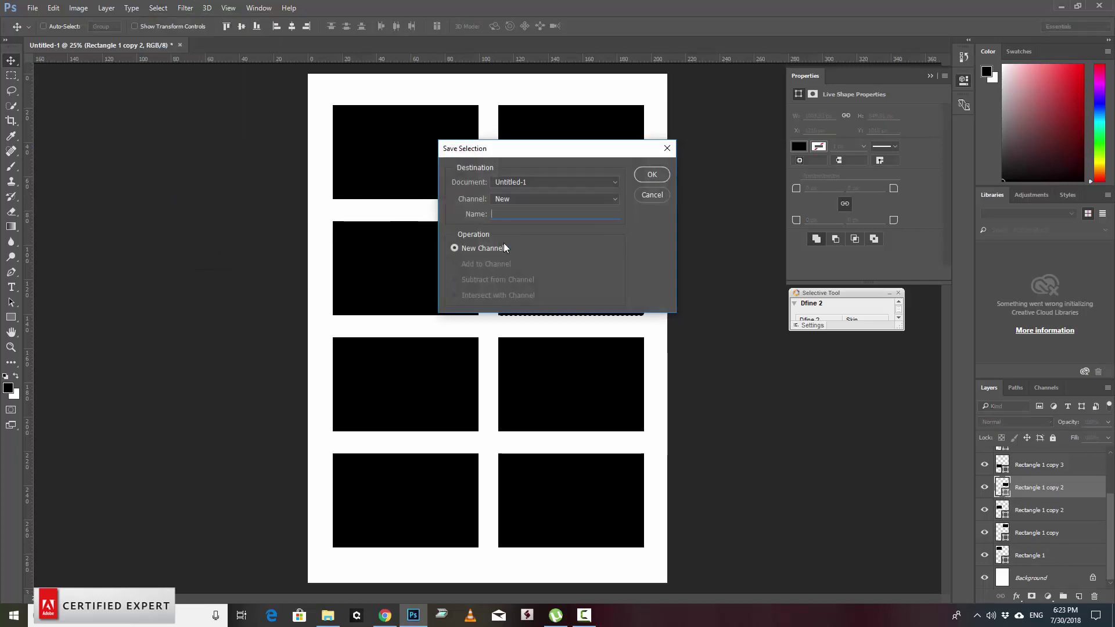
text(1Image )
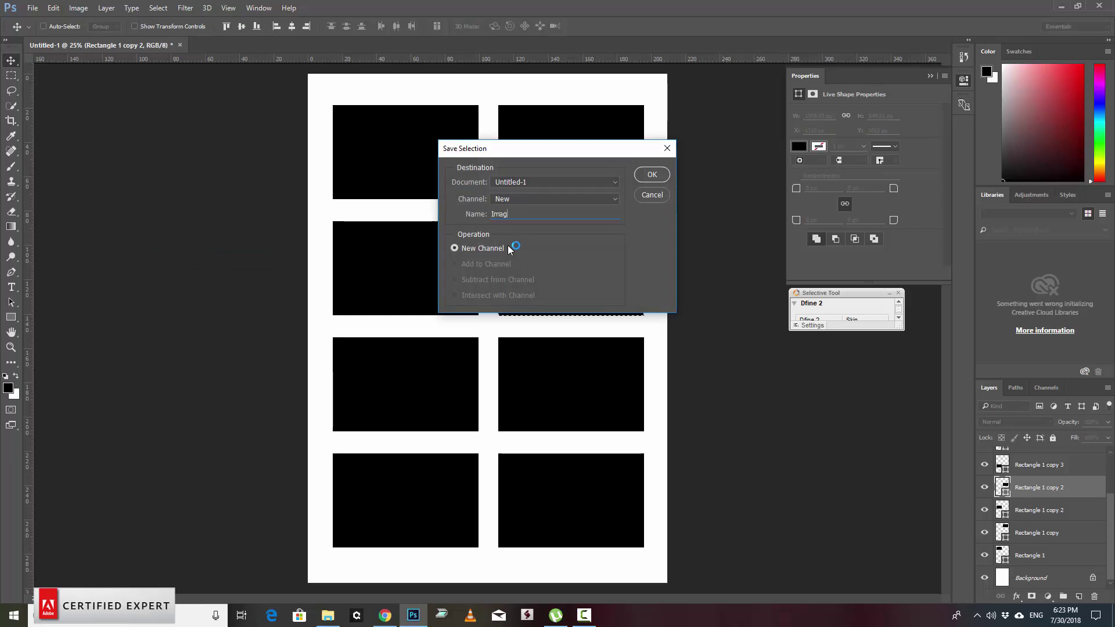
text(4)
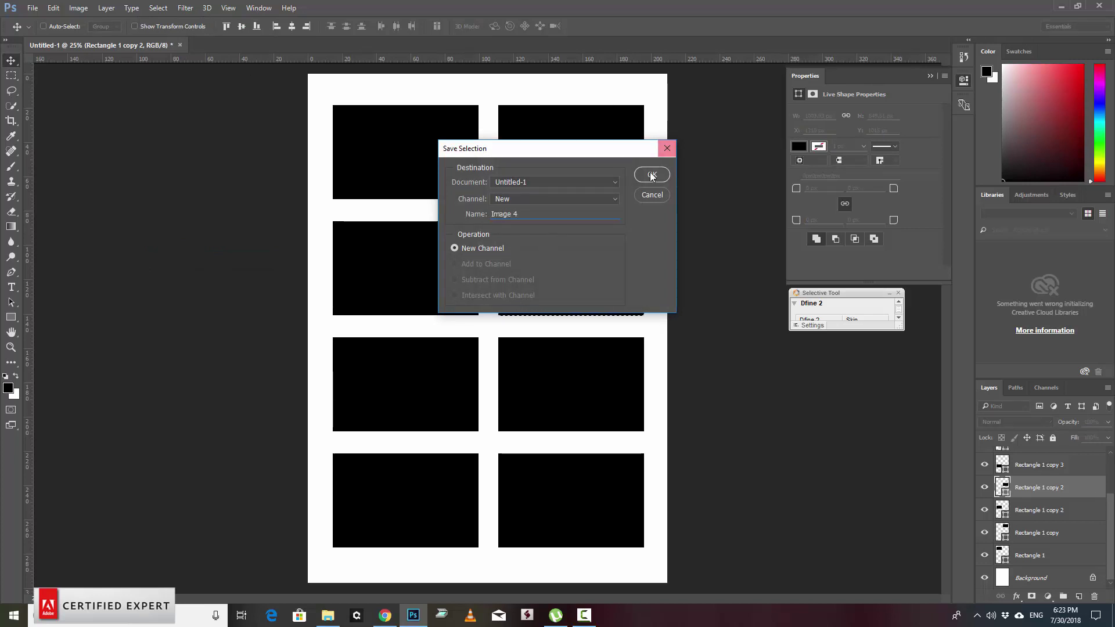
click(651, 175)
click(1002, 464)
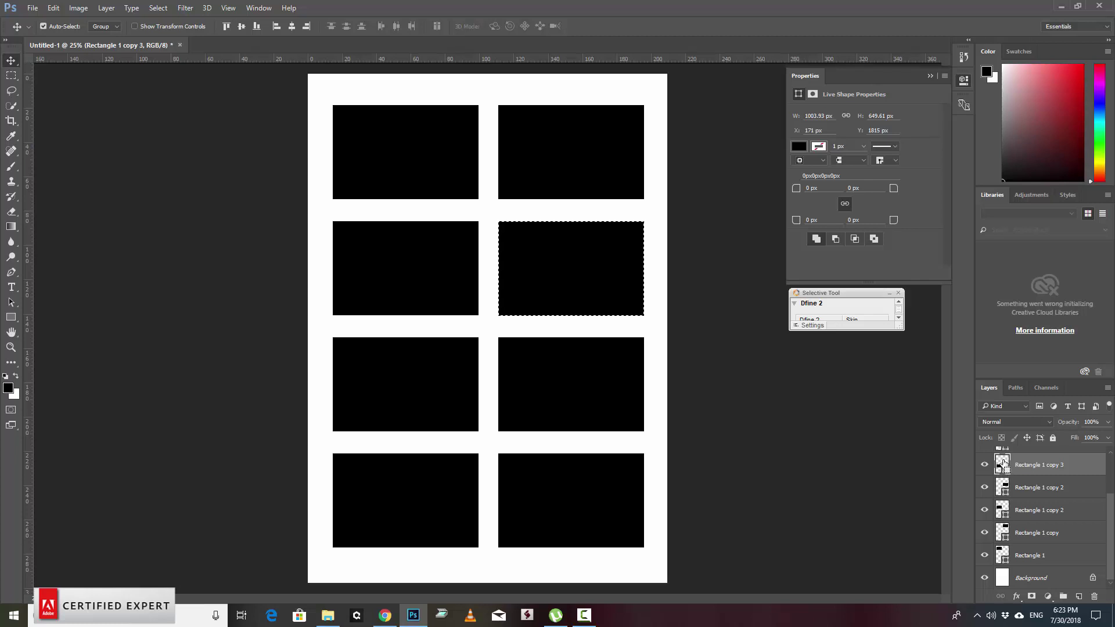
Save the third-row rectangle outlines as channels 'Image 5' and 'Image 6'
ctrl+click(1002, 464)
click(185, 9)
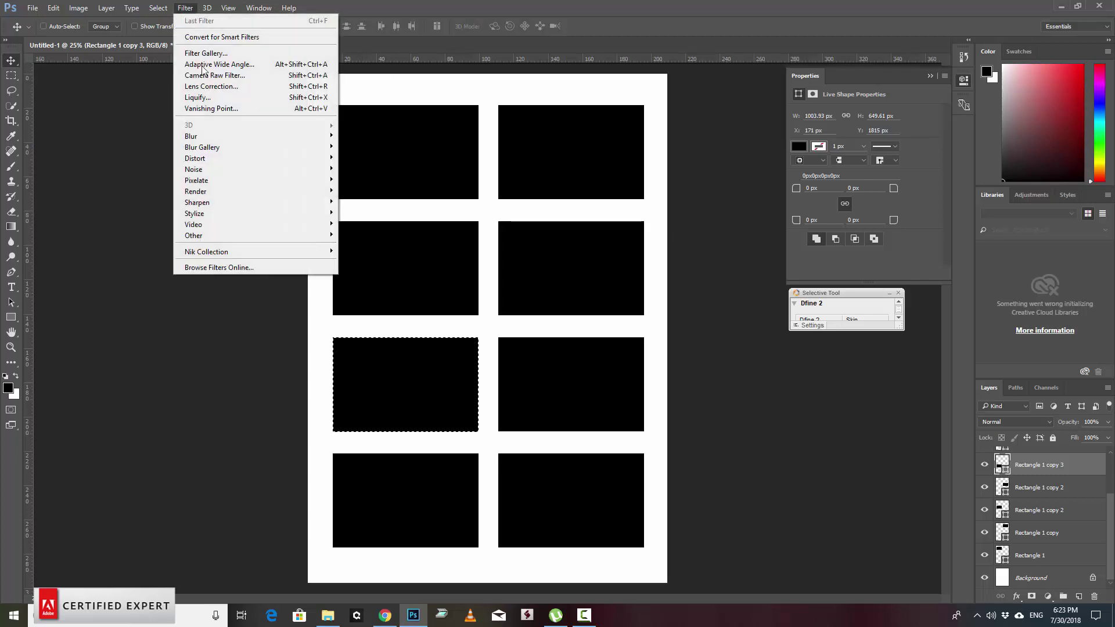
click(158, 9)
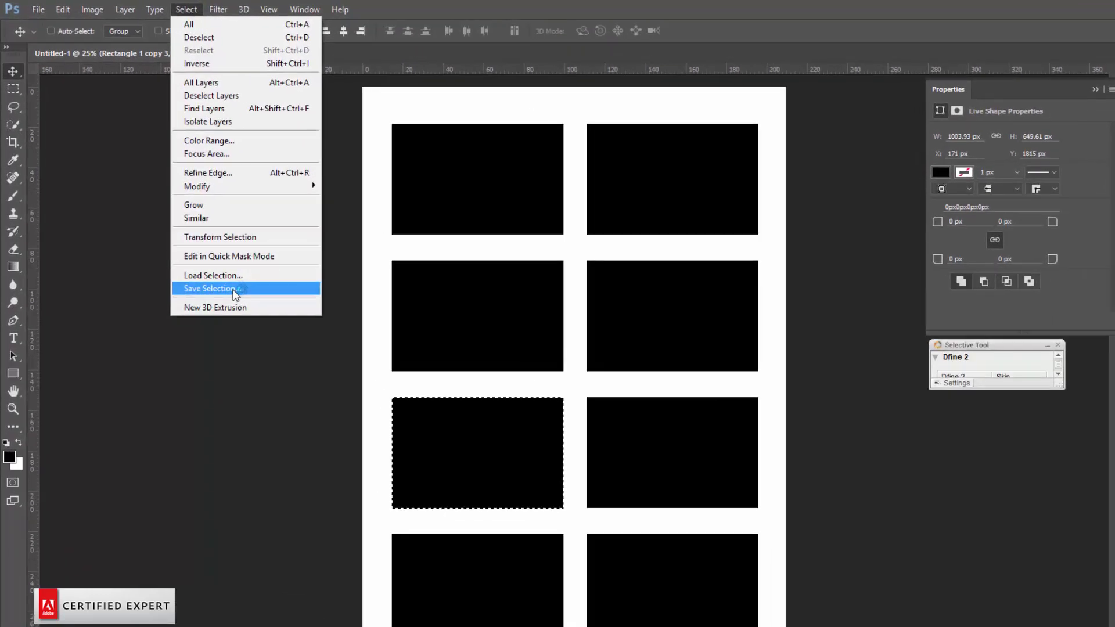
click(198, 245)
text(I)
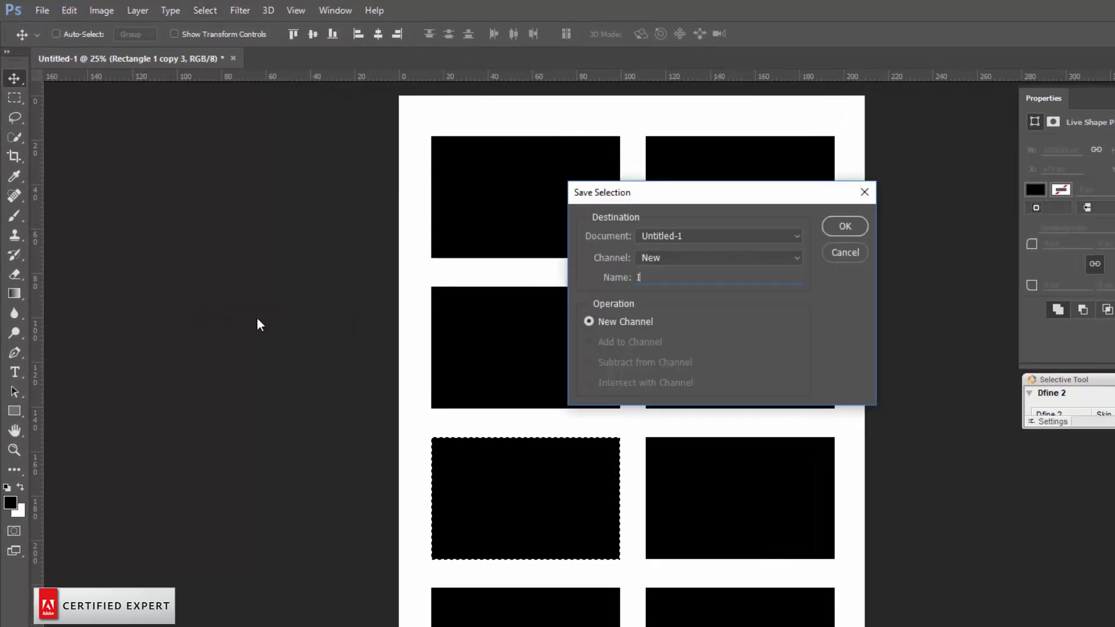
text(mage)
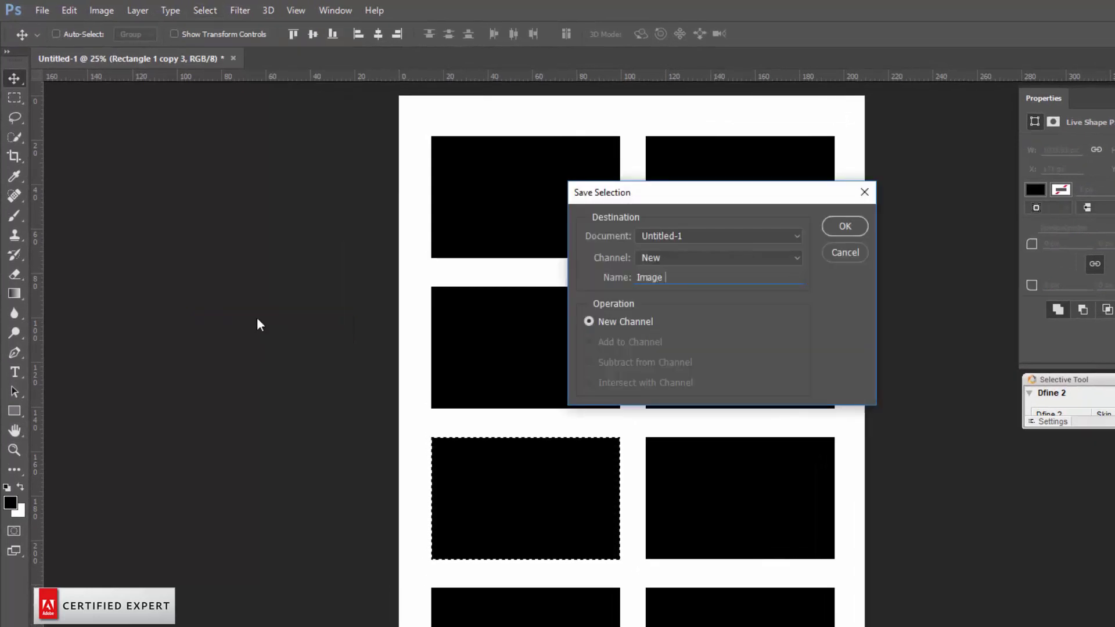
text( 5)
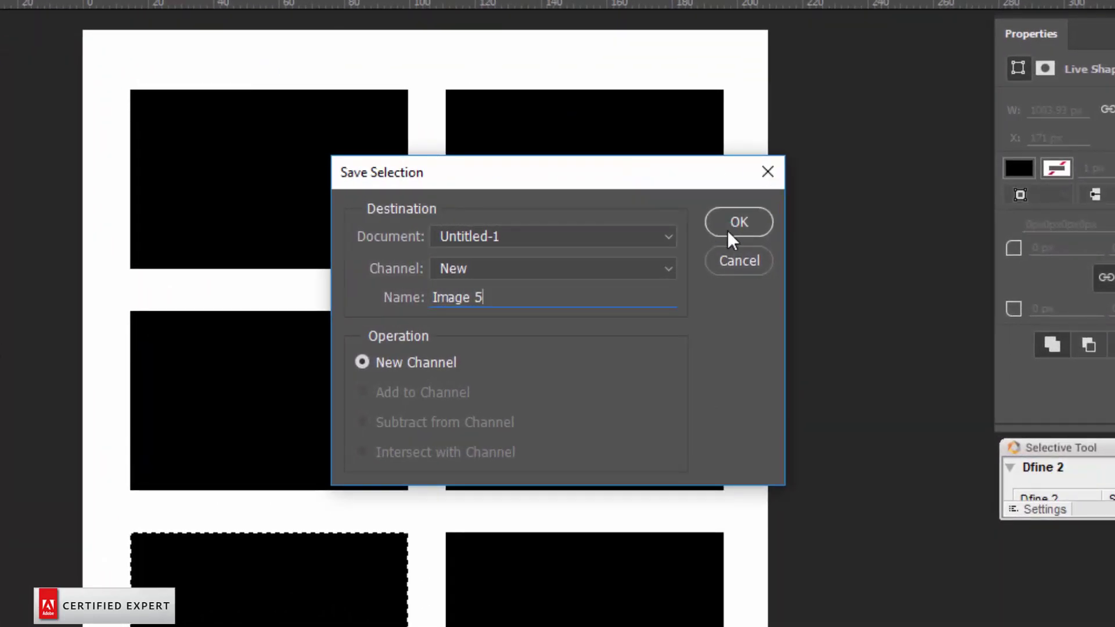
click(730, 228)
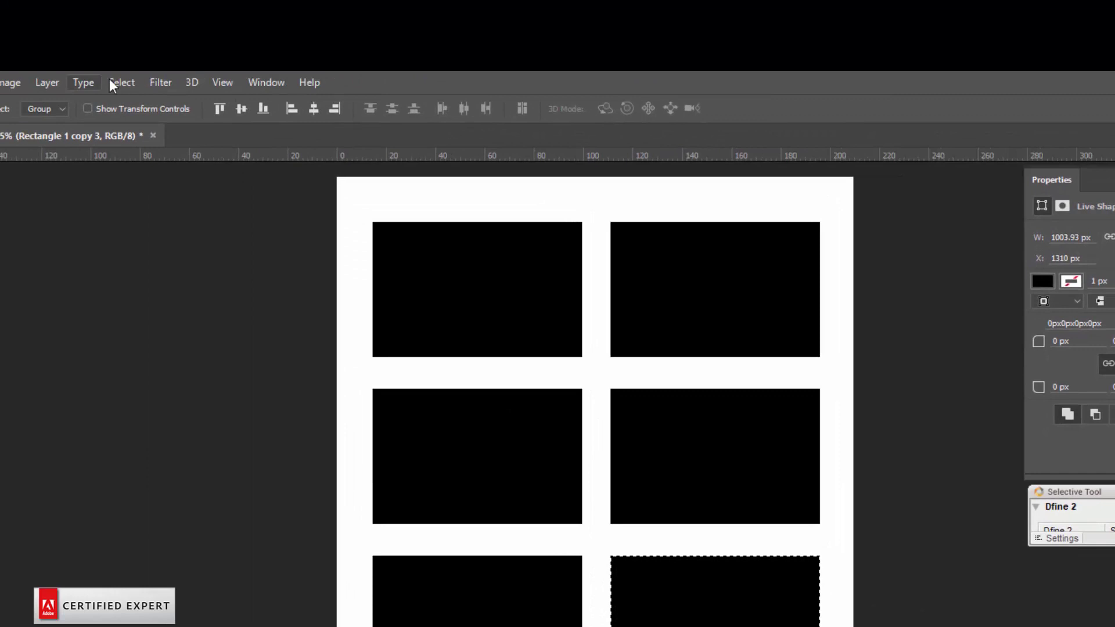
click(110, 79)
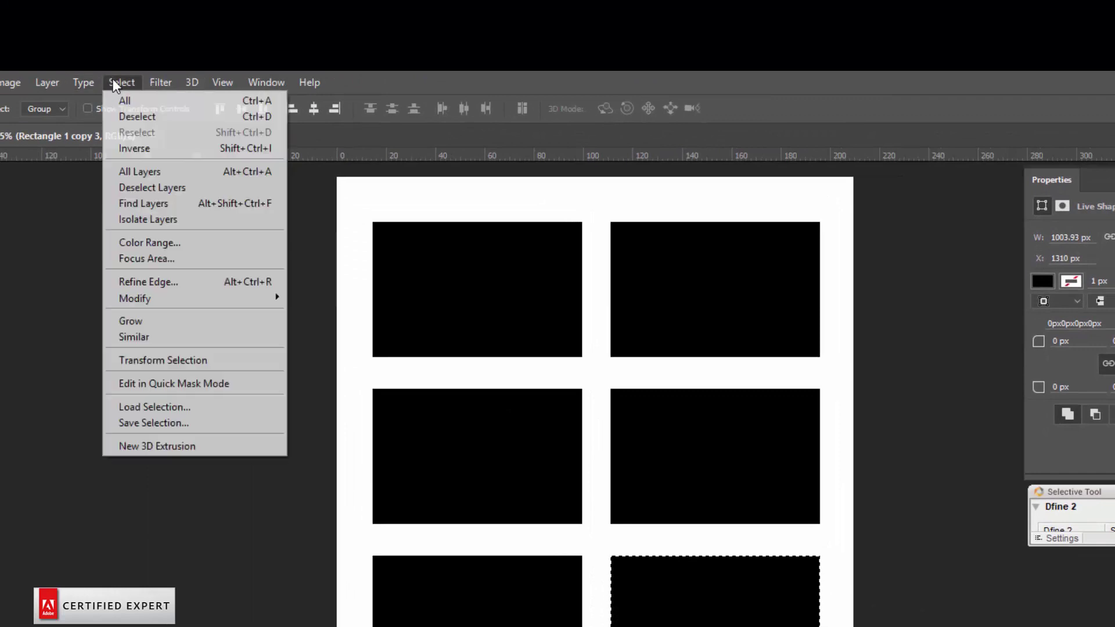
click(162, 427)
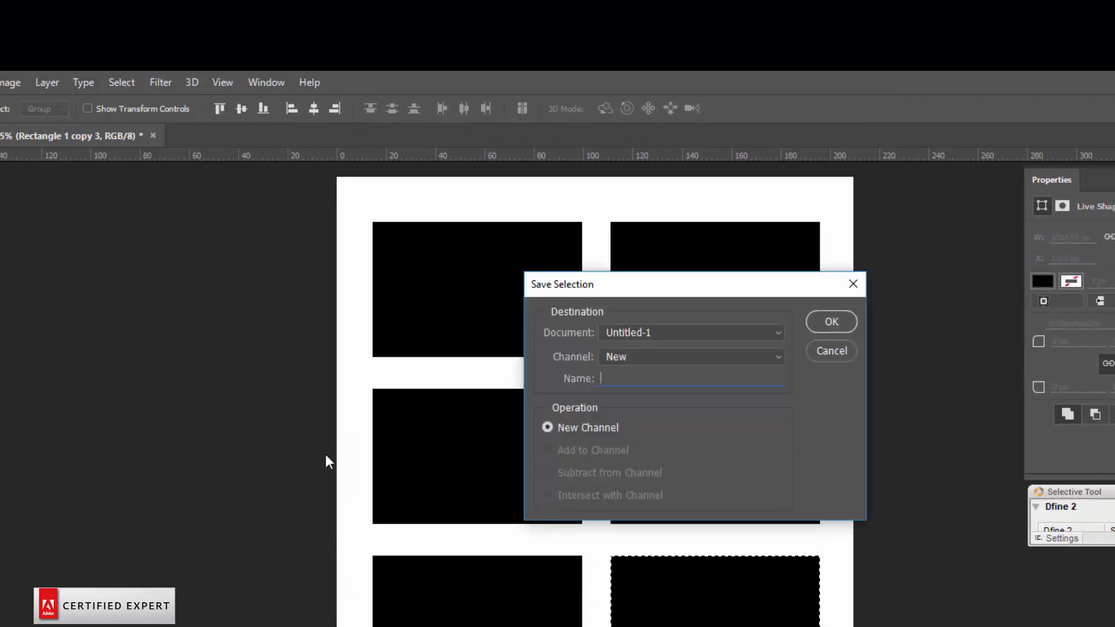
text(Image 6)
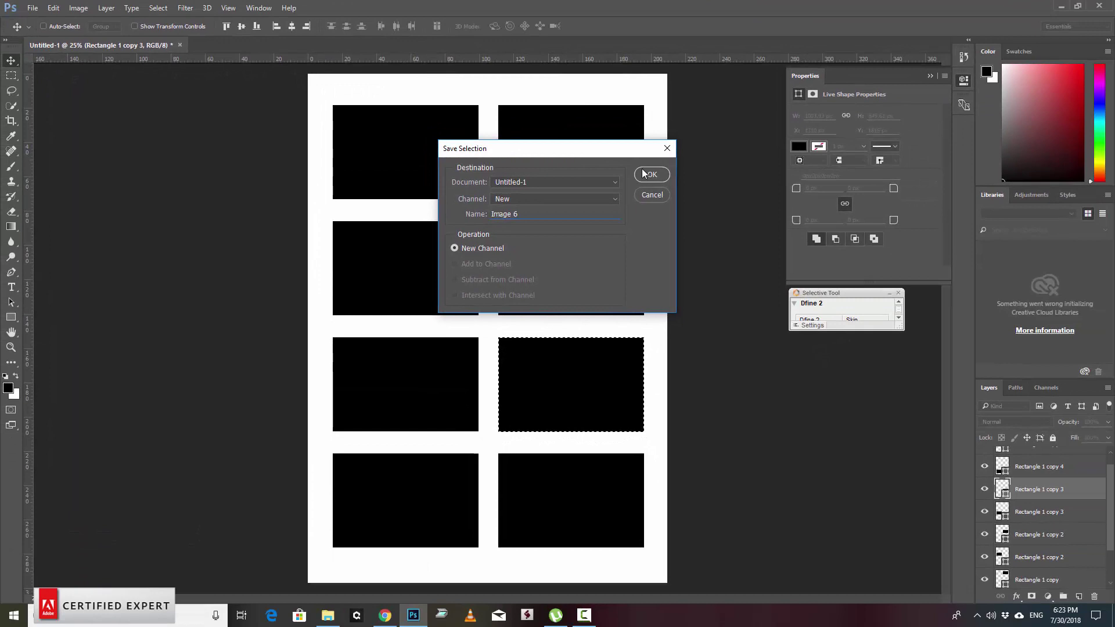
click(651, 175)
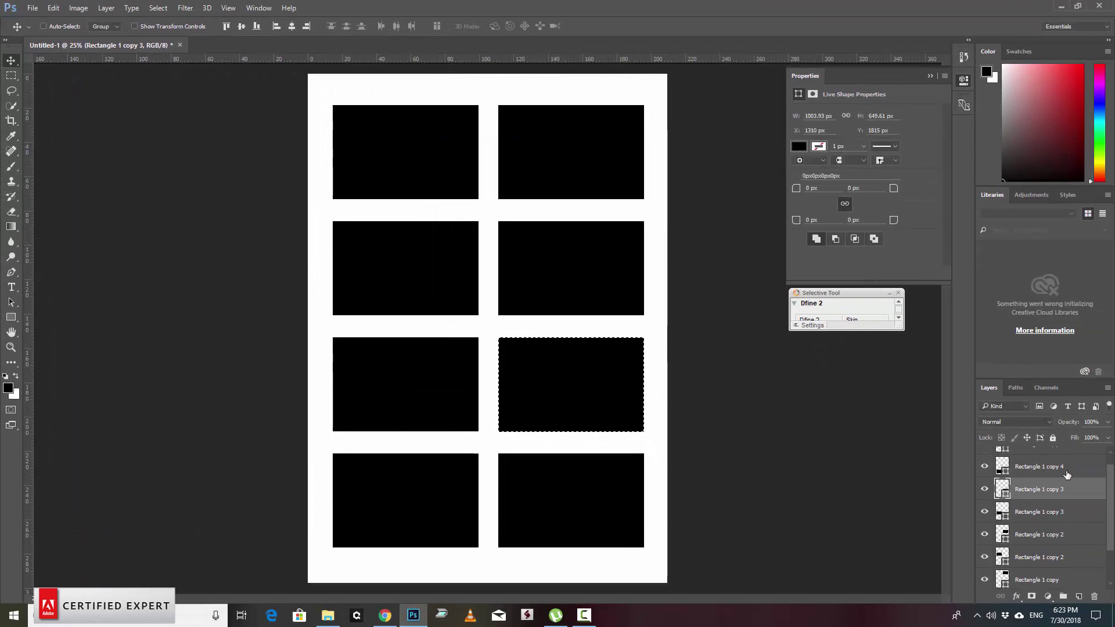
Save the bottom-row rectangle outlines as channels 'Image 7' and 'Image 8'
ctrl+click(1002, 466)
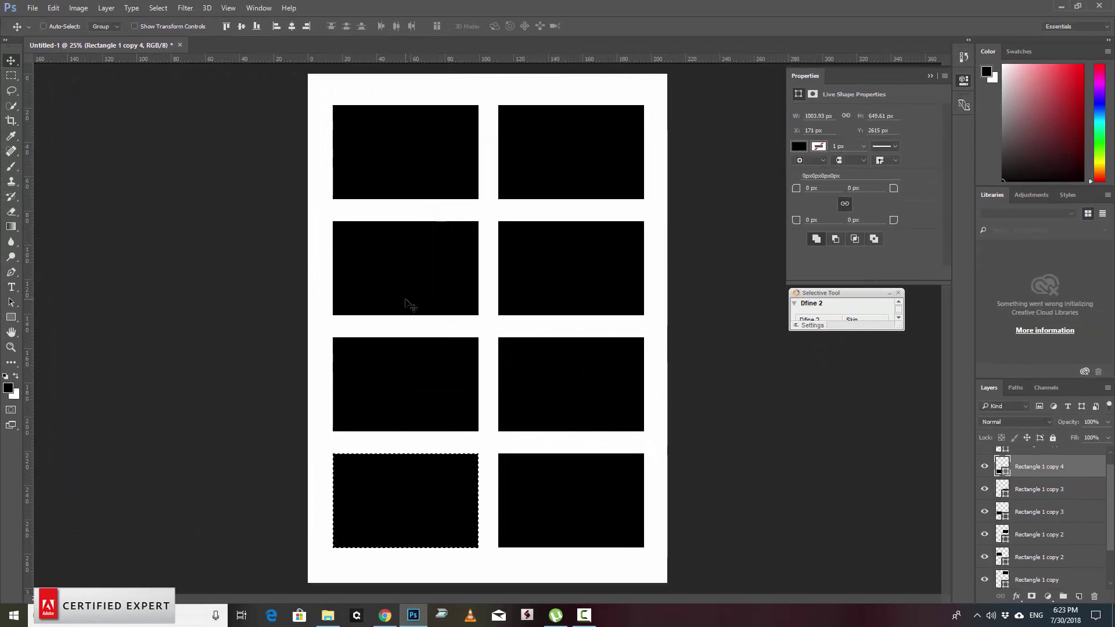
click(158, 8)
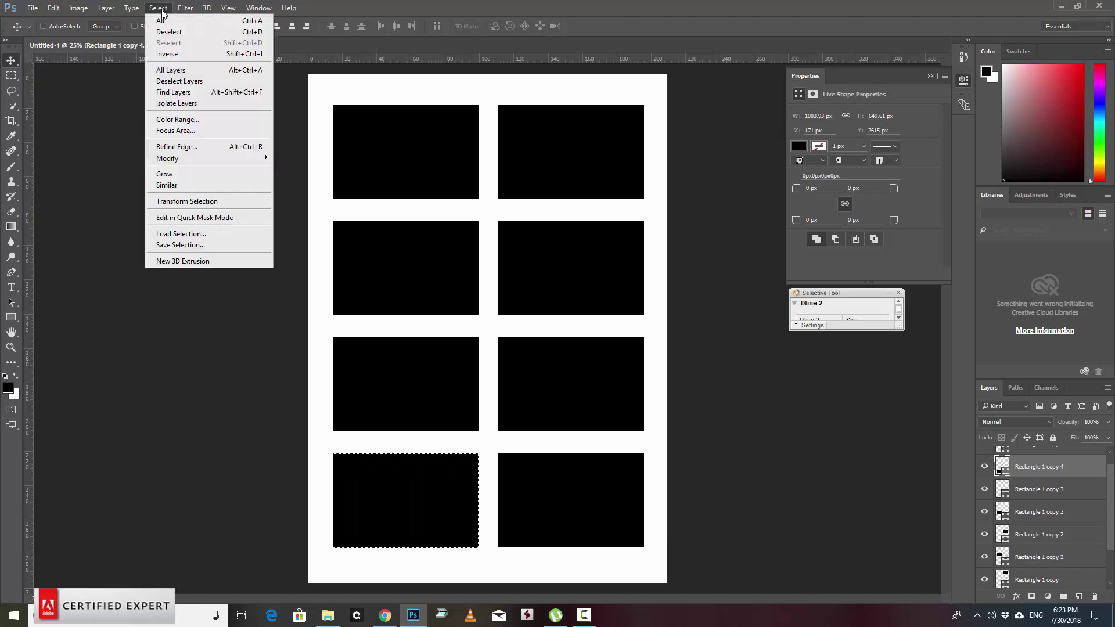
click(211, 247)
text(Ima)
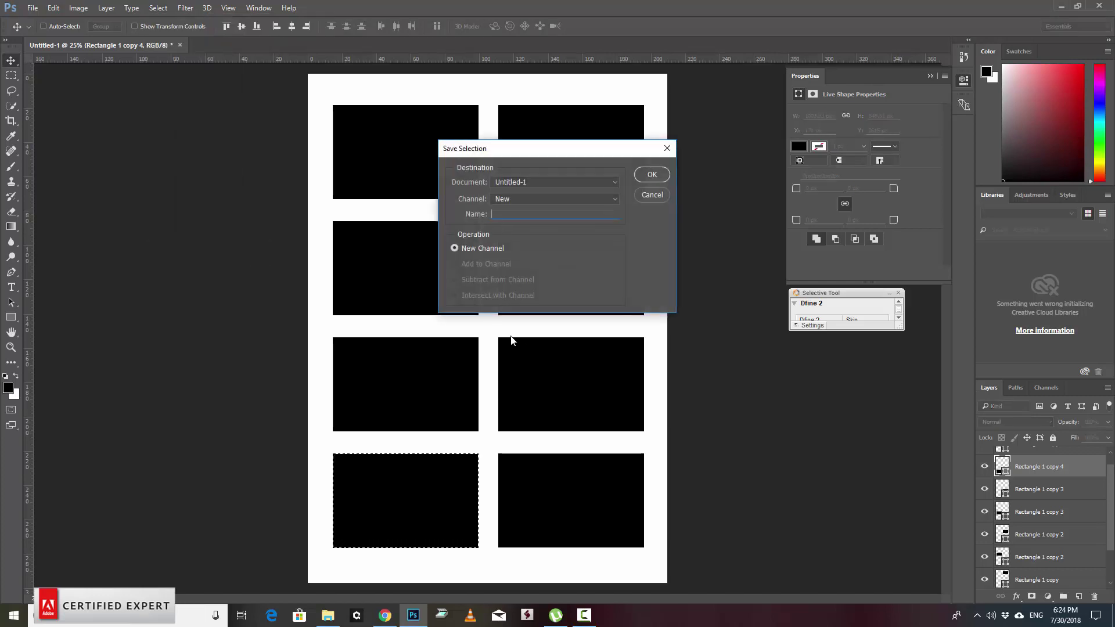
text(ge )
text(7)
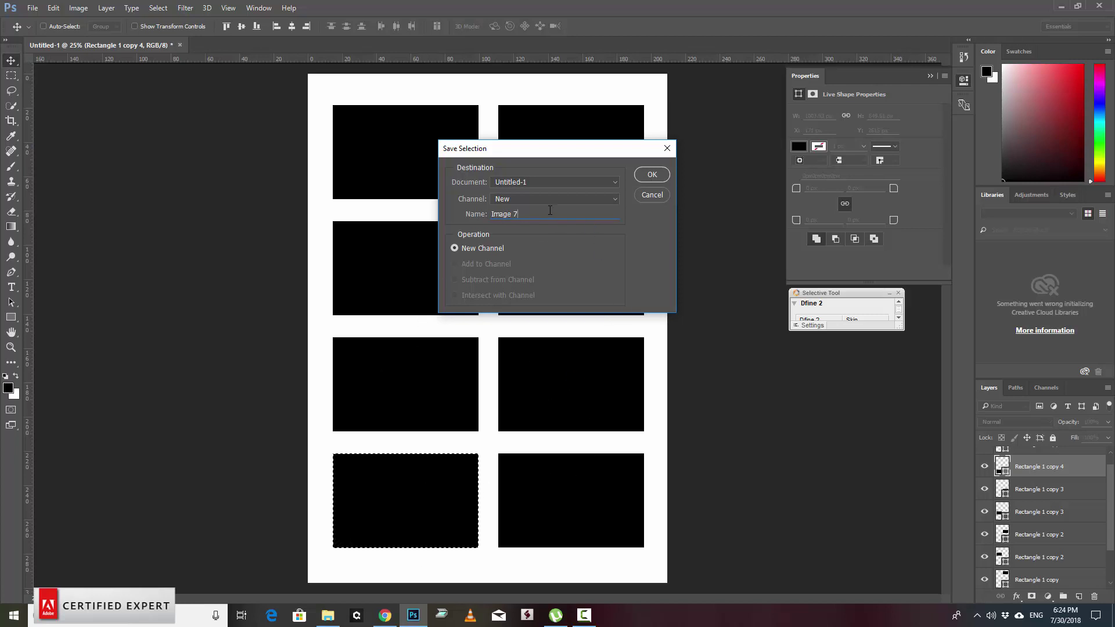
click(654, 177)
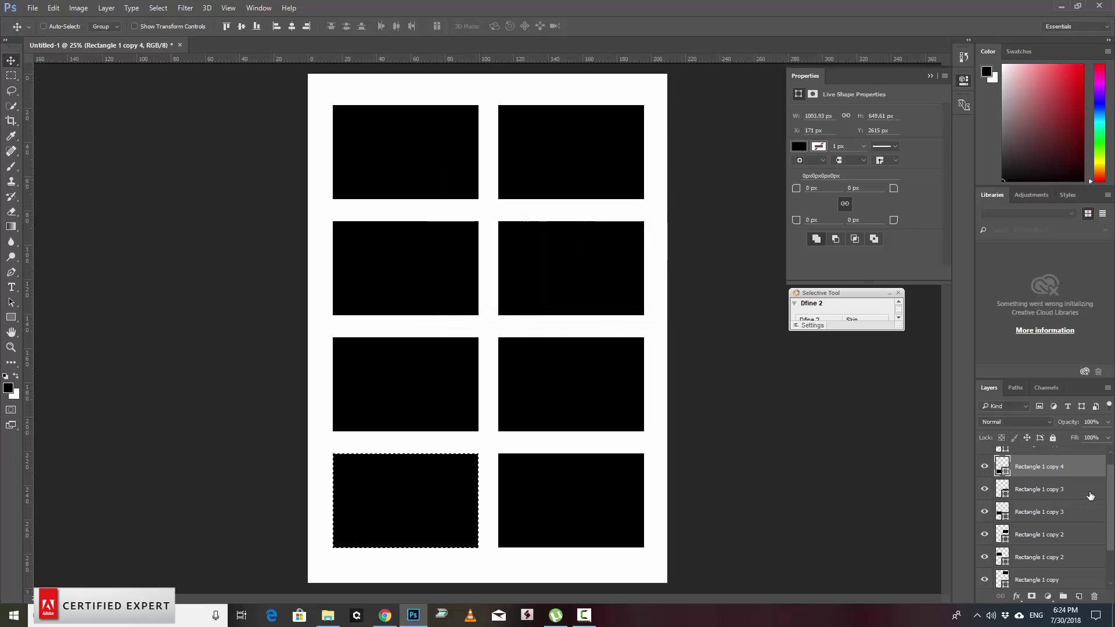
scroll(1103, 502, up, 1)
click(1042, 462)
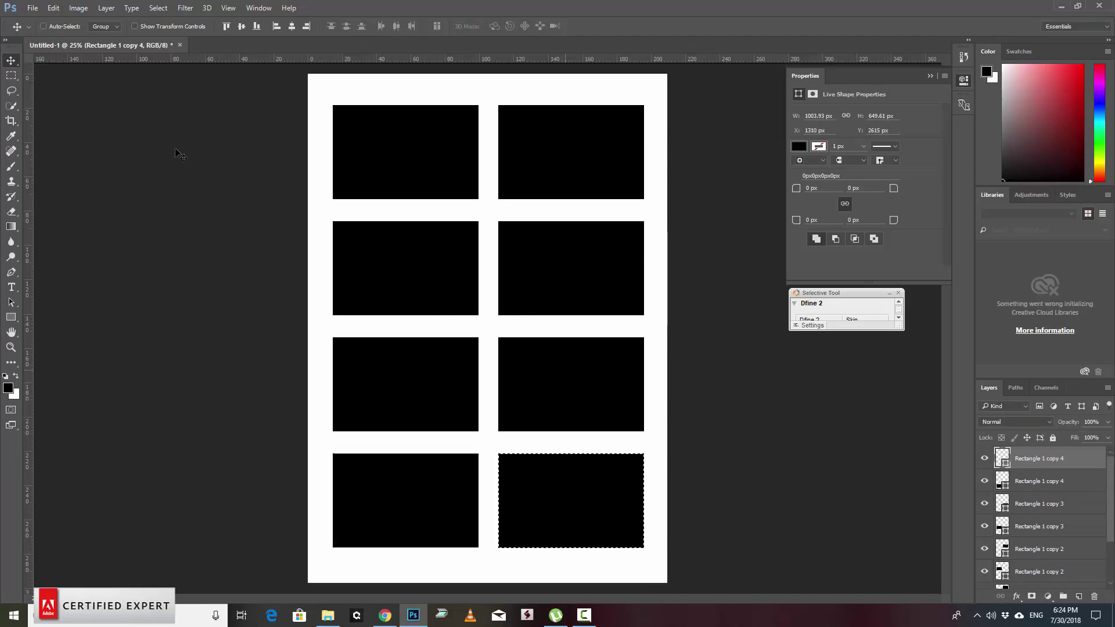
click(162, 8)
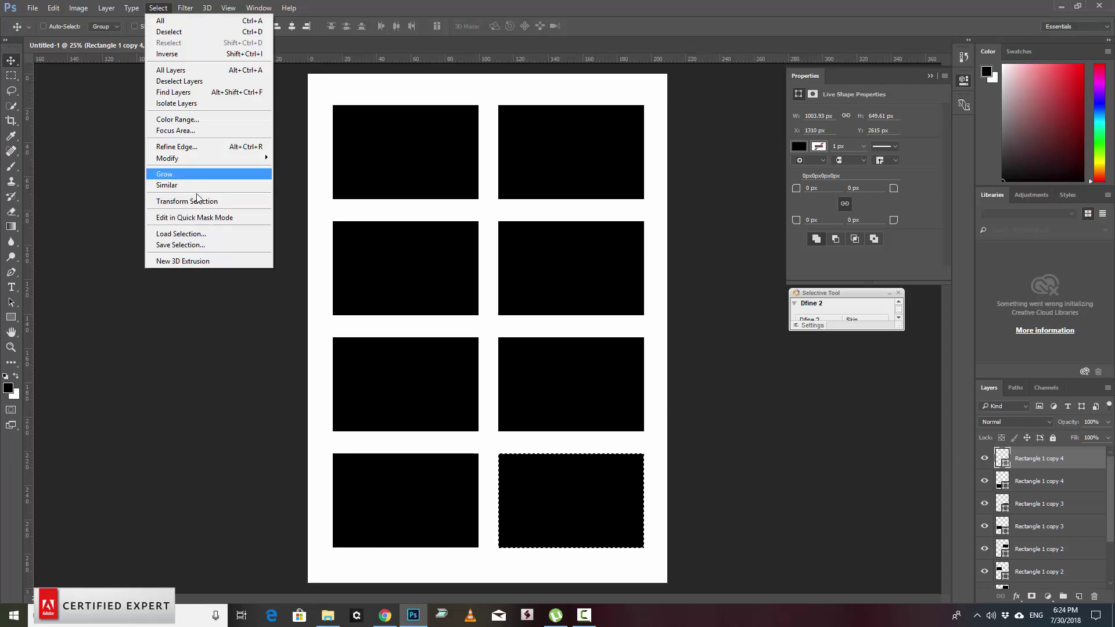
click(195, 246)
text(Image 8)
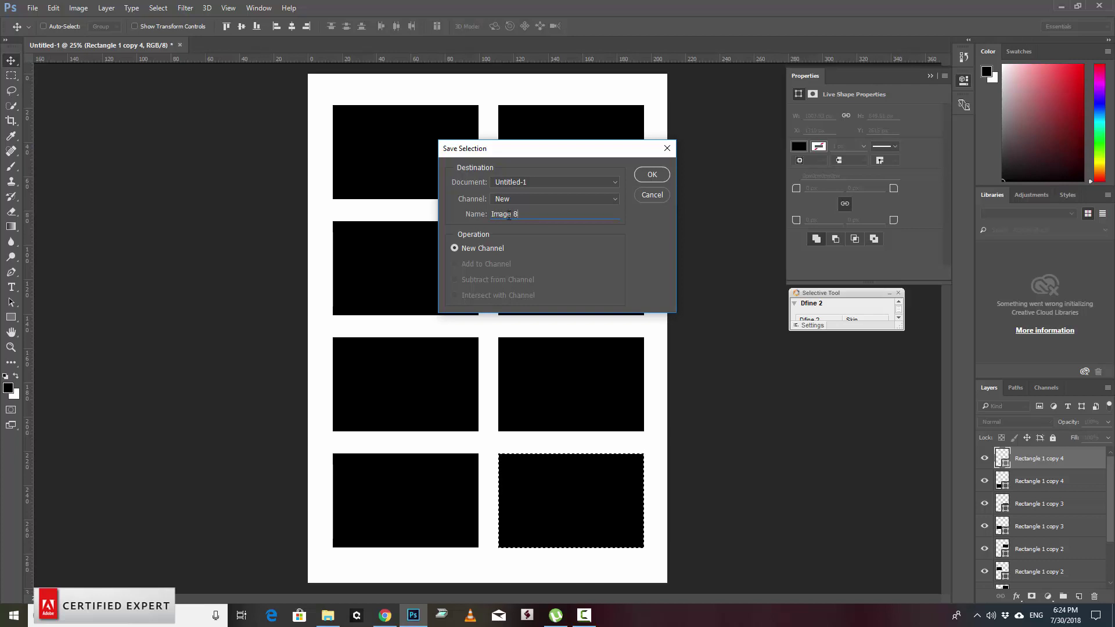
click(638, 172)
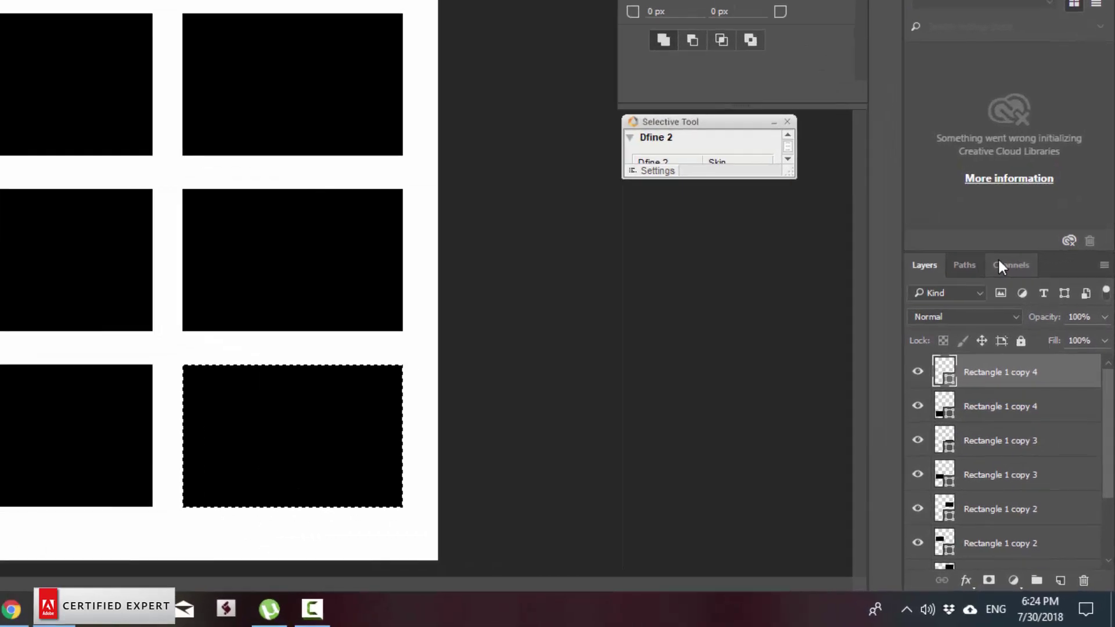
Review channels Image 1 through Image 8 in turn, then return to the RGB composite
click(1040, 386)
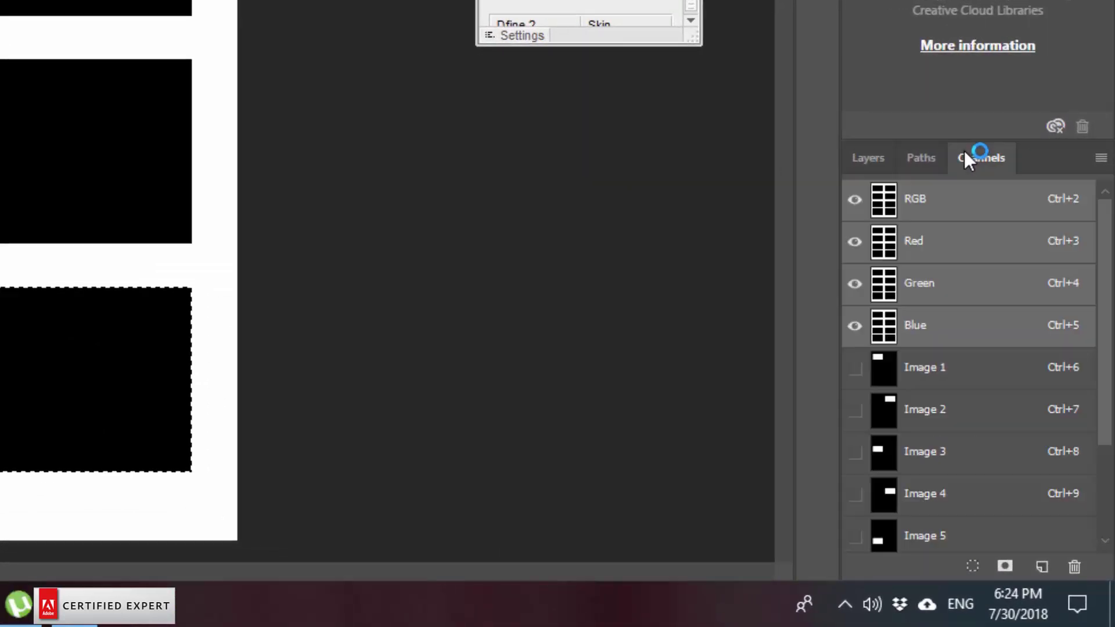
click(991, 371)
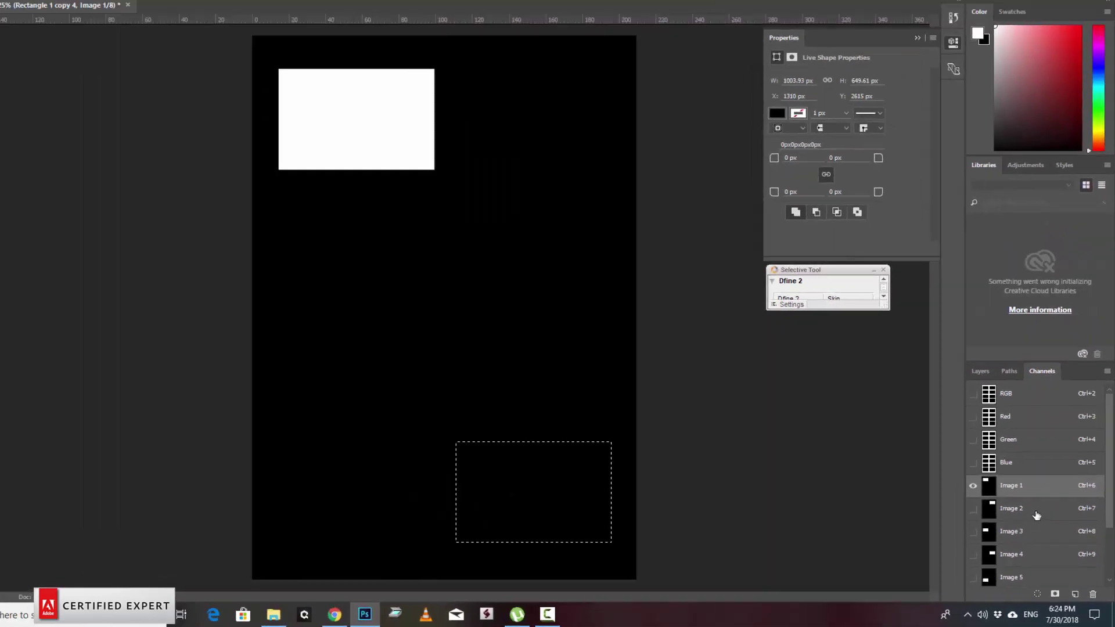
click(1037, 510)
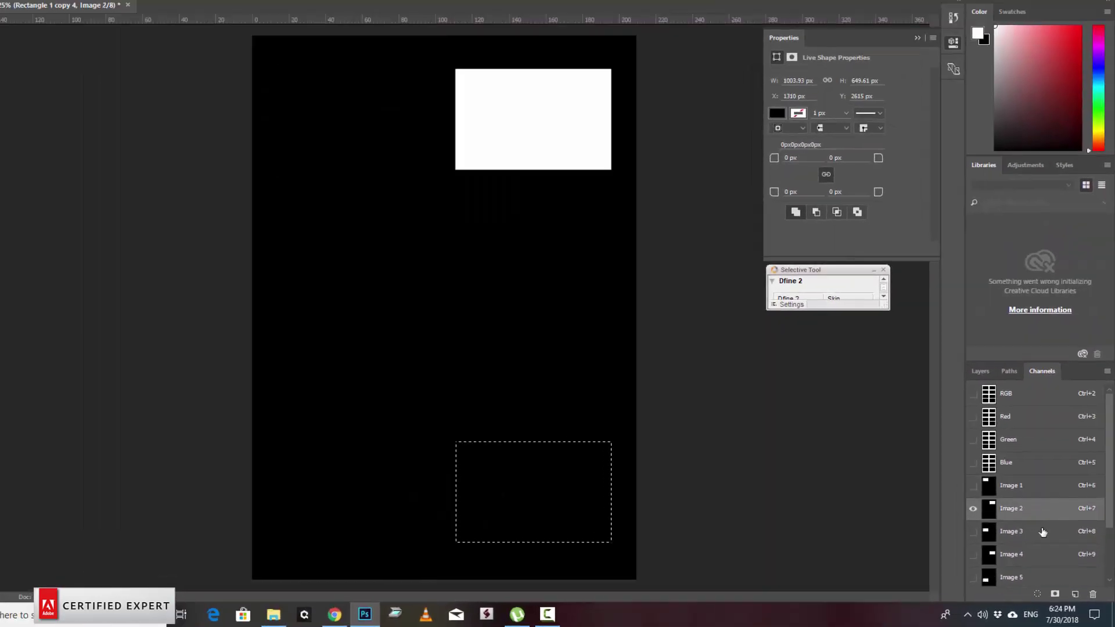
click(1042, 532)
click(1040, 555)
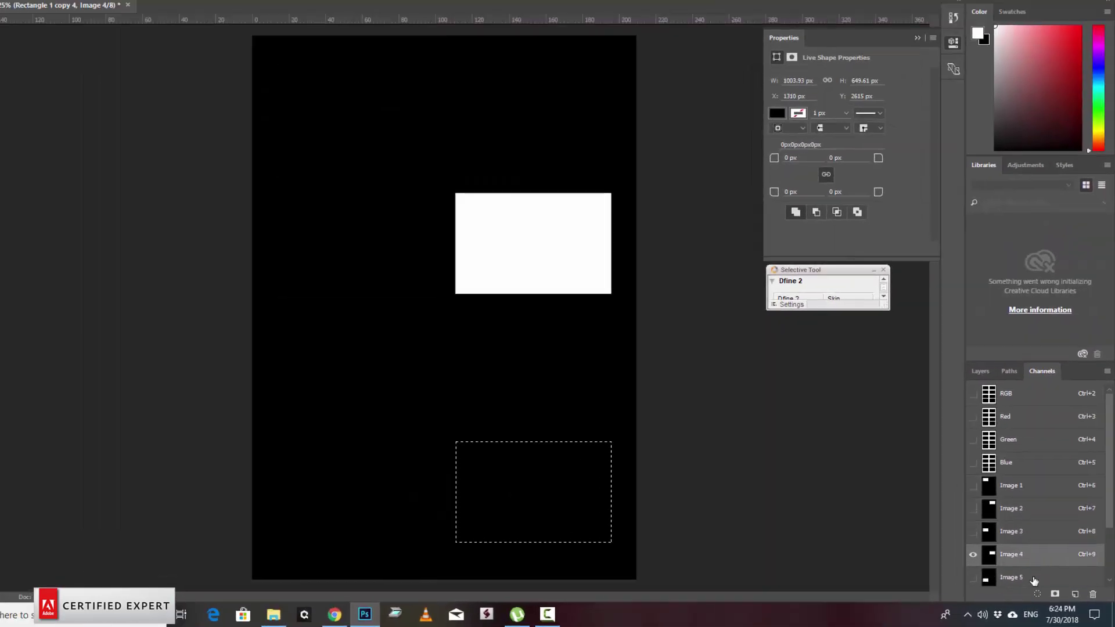
click(1061, 577)
click(1045, 542)
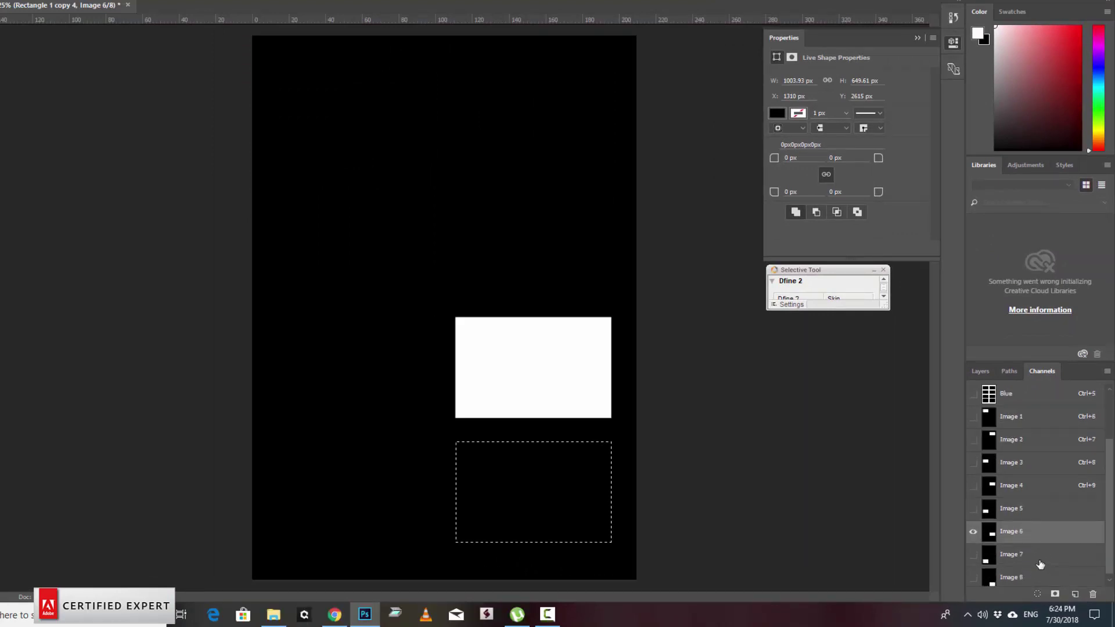
click(1039, 560)
click(1034, 584)
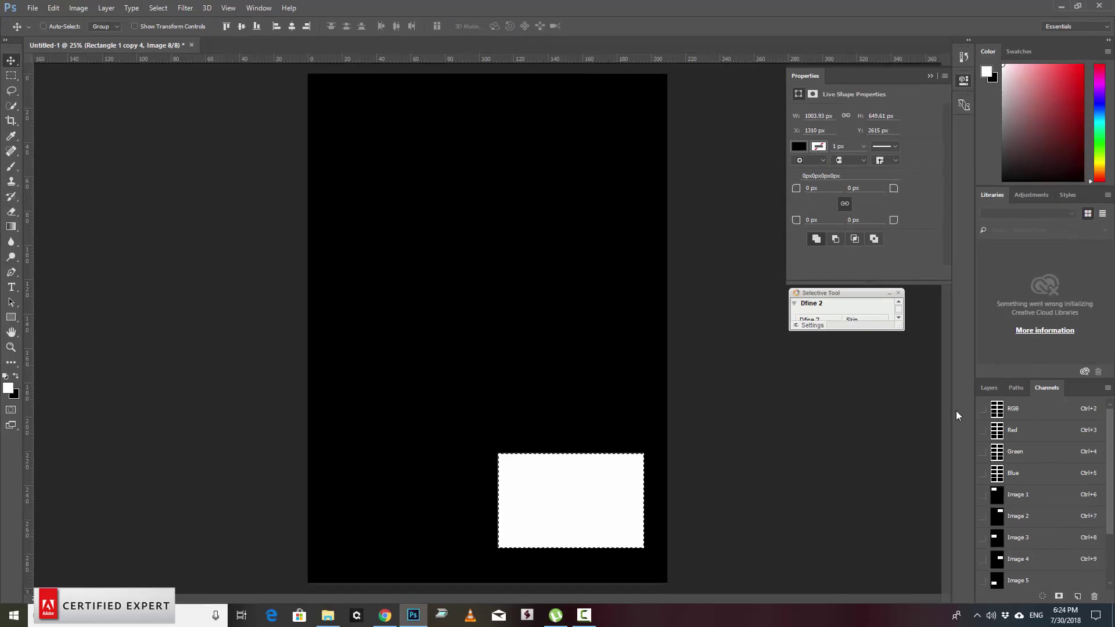
click(1026, 412)
Select all layers, merge them into one Background layer with Ctrl+E, and deselect
click(990, 388)
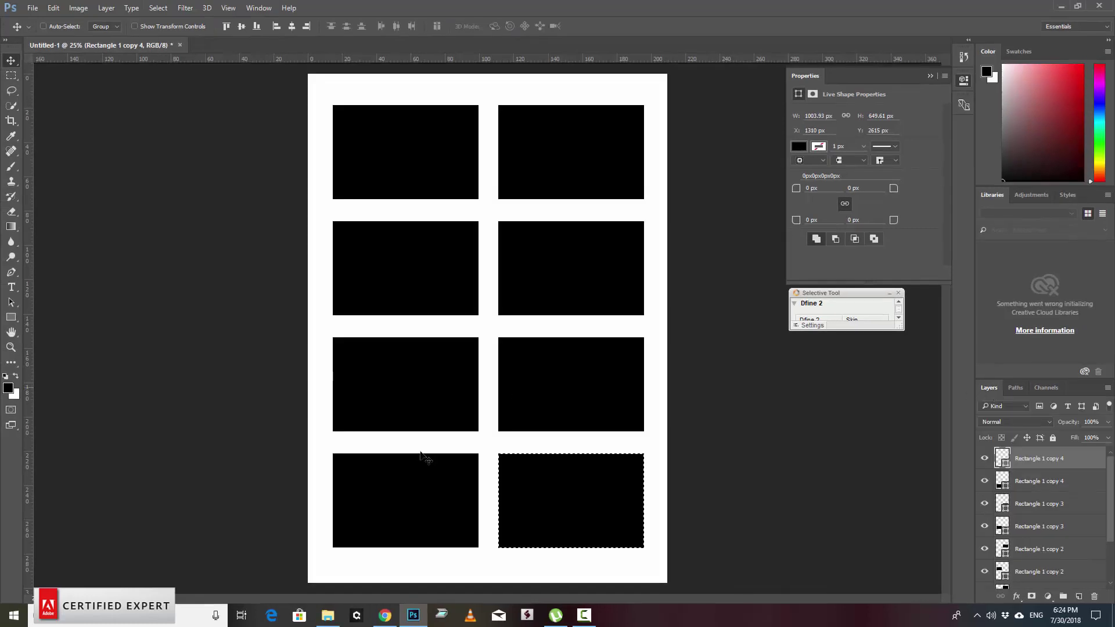
scroll(1113, 567, down, 2)
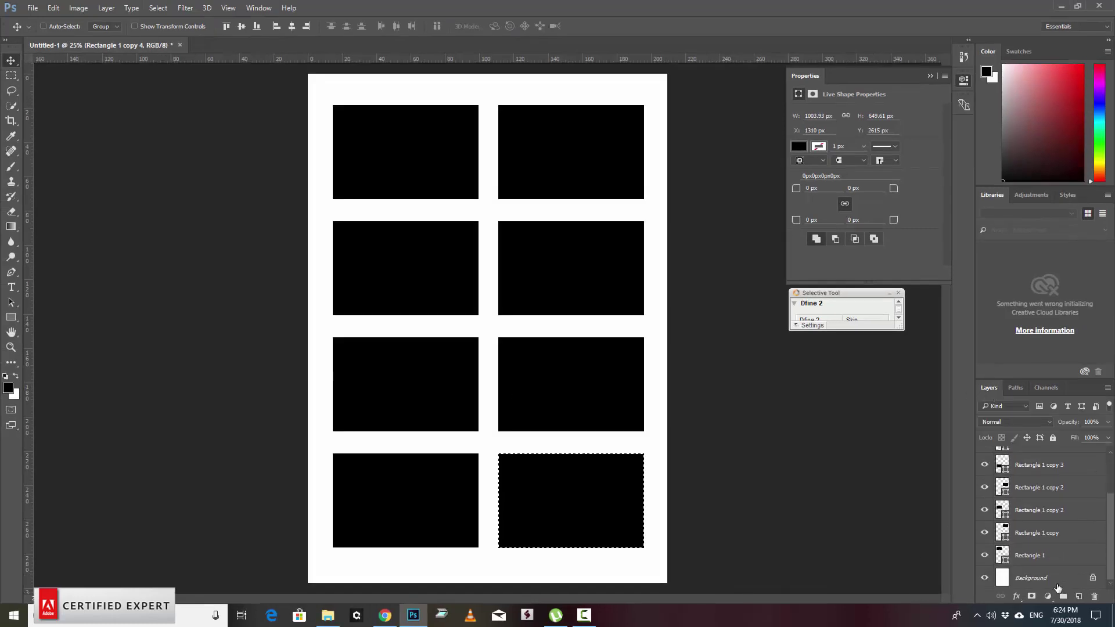
shift+click(1035, 578)
key(ctrl+e)
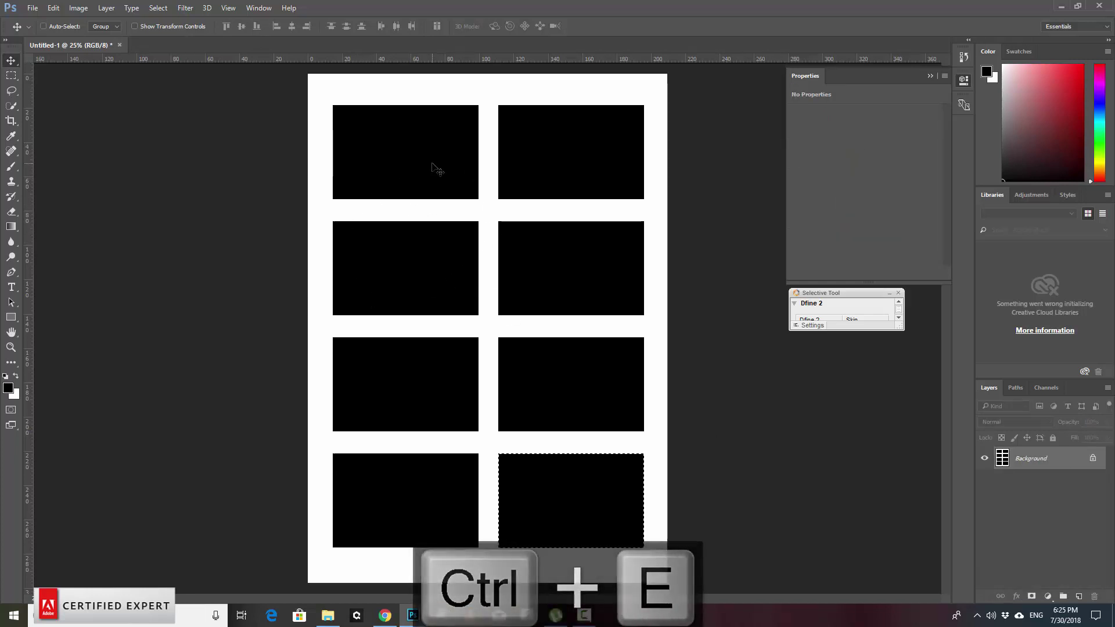
click(1045, 390)
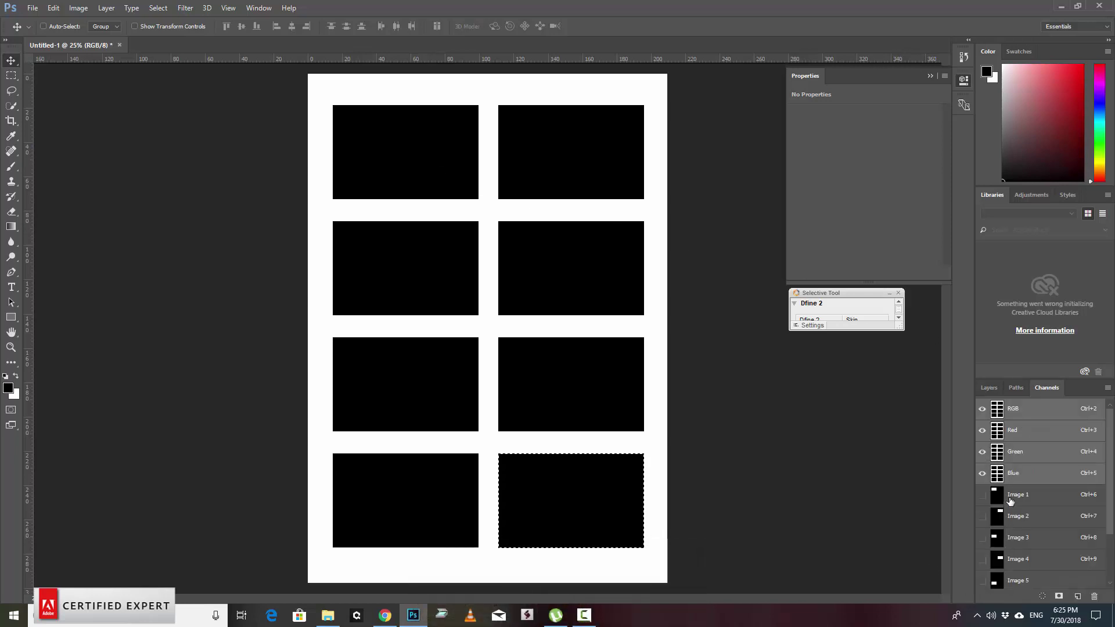
click(987, 388)
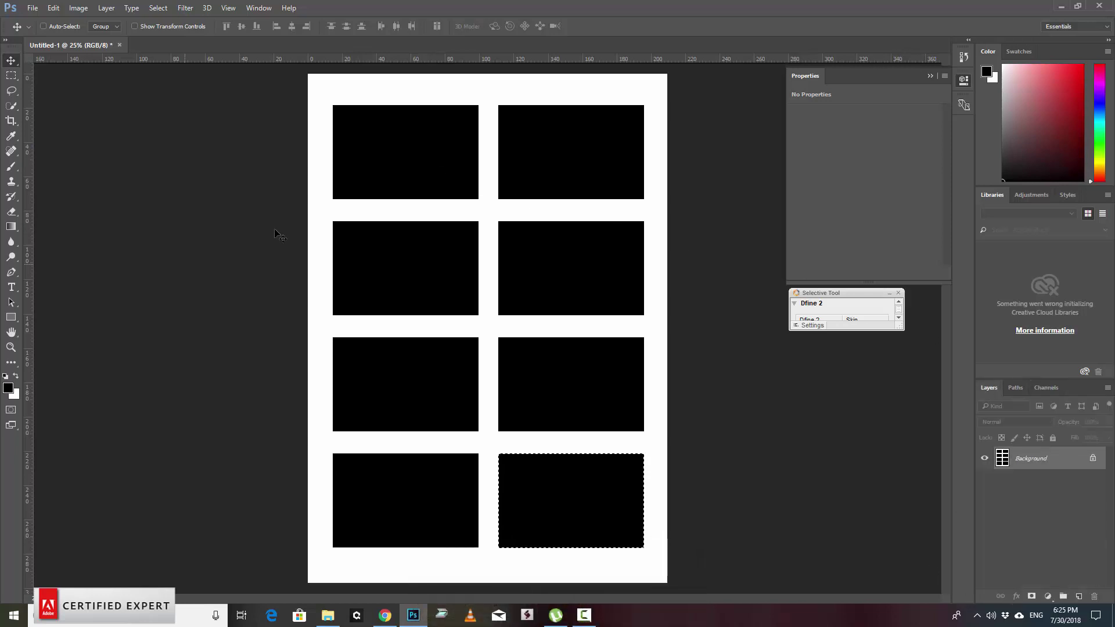
key(ctrl)
key(ctrl+d)
Save as 'ID Card A4 New Template.psd' in Photos (G:) > ID Card A4 Template
key(ctrl+s)
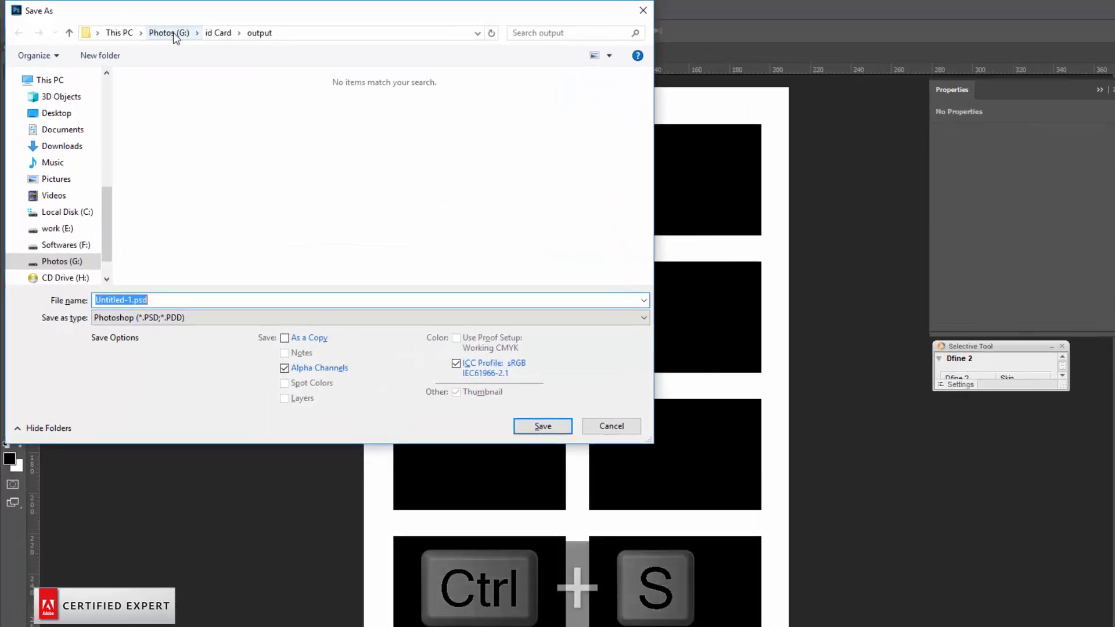
click(152, 29)
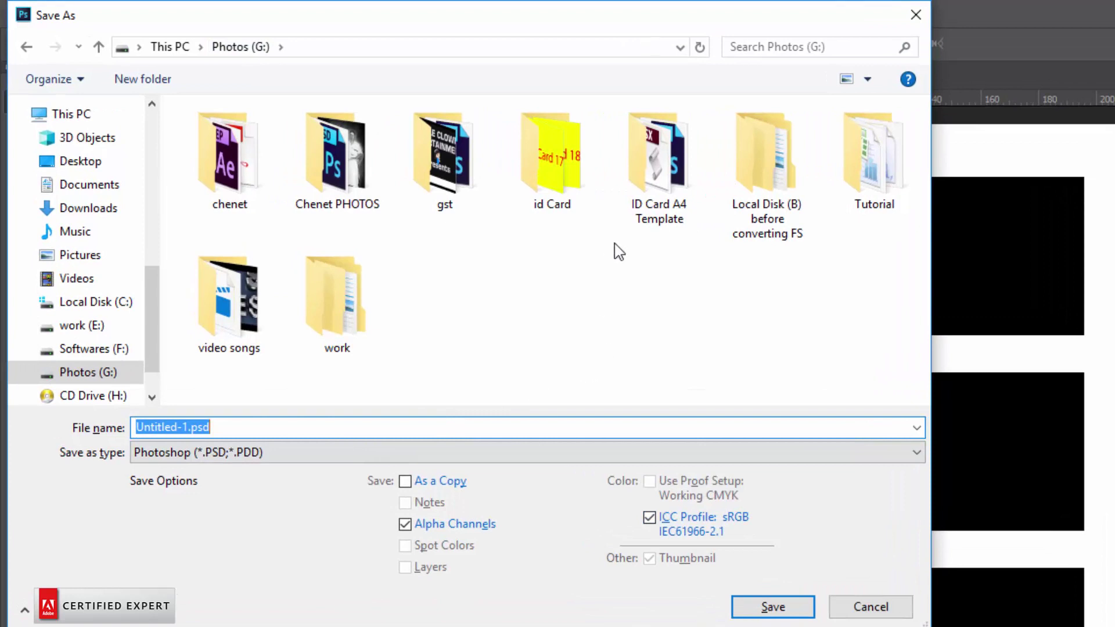
double_click(664, 214)
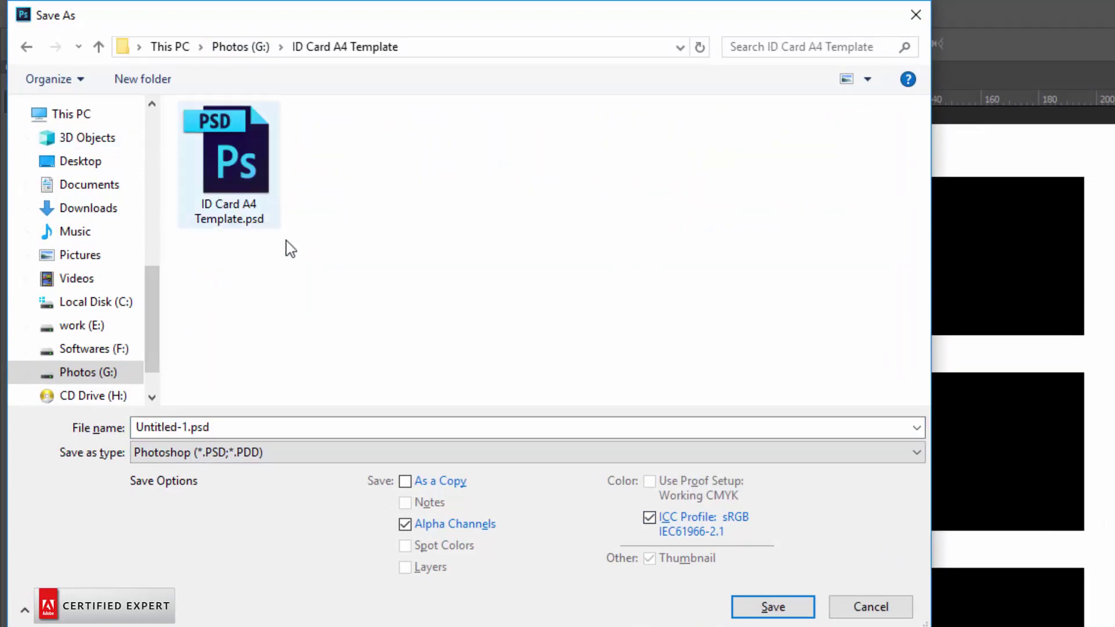
click(268, 427)
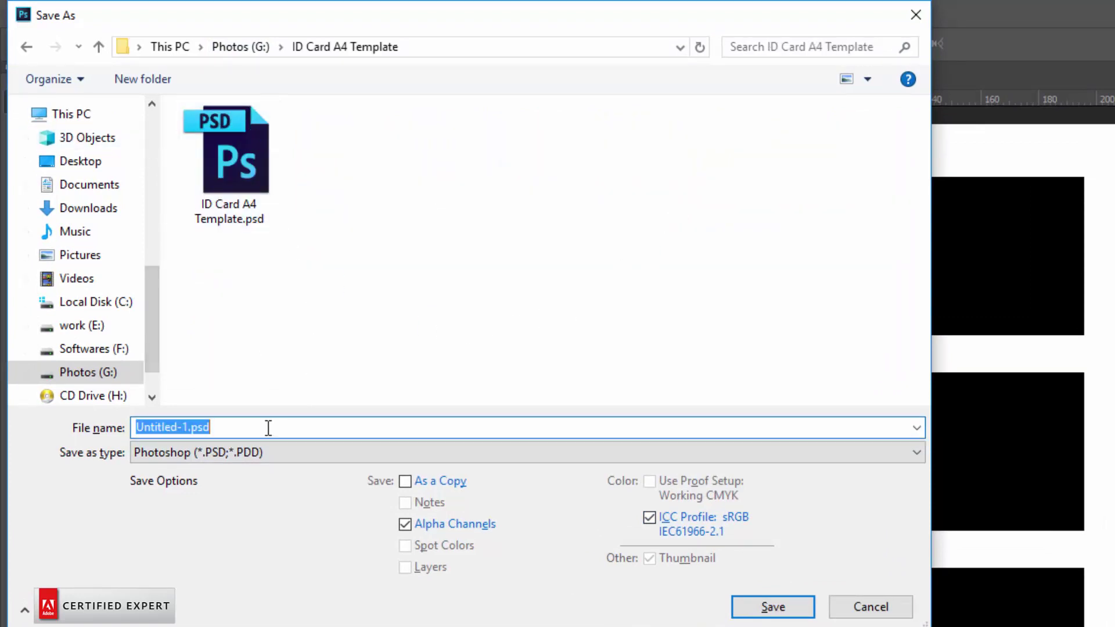
text(ID )
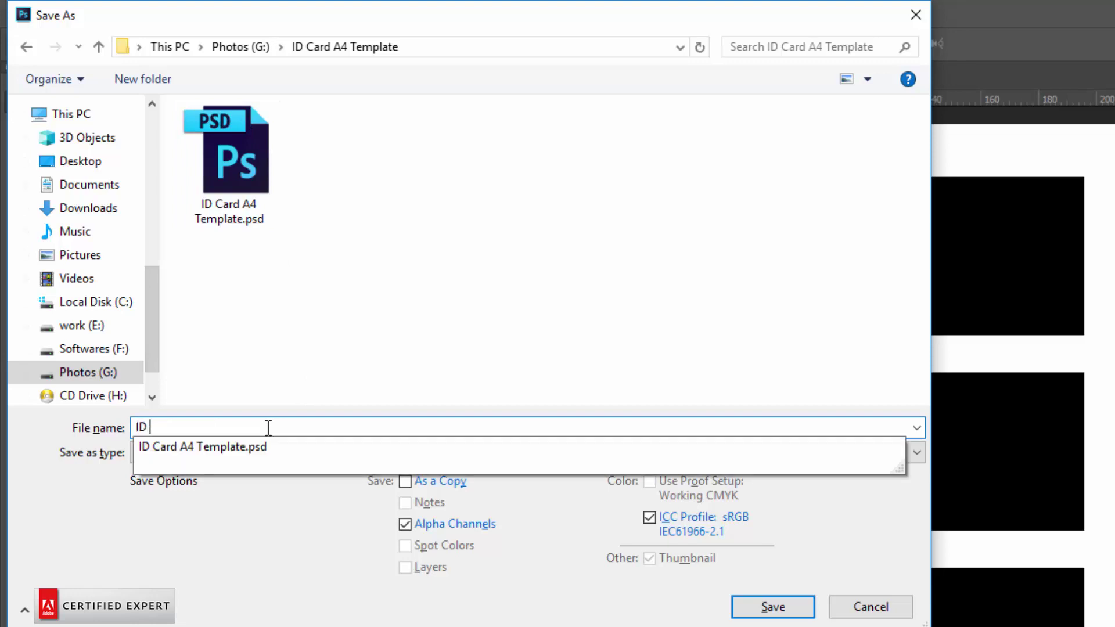
text(Card)
text( A4 N)
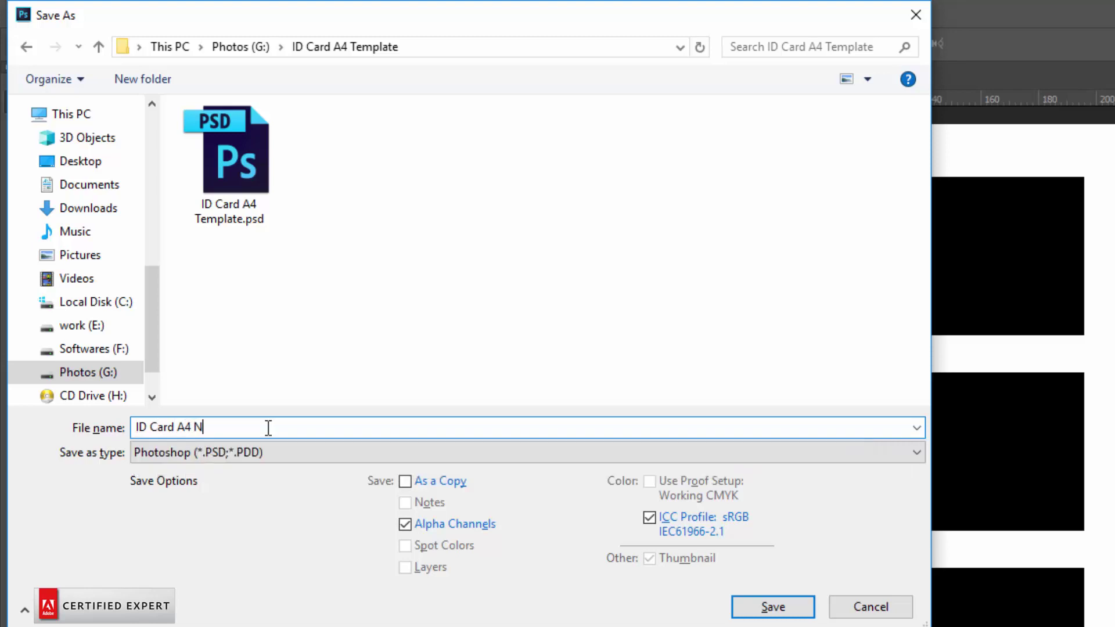
text(ew Tem)
text(plate)
click(764, 615)
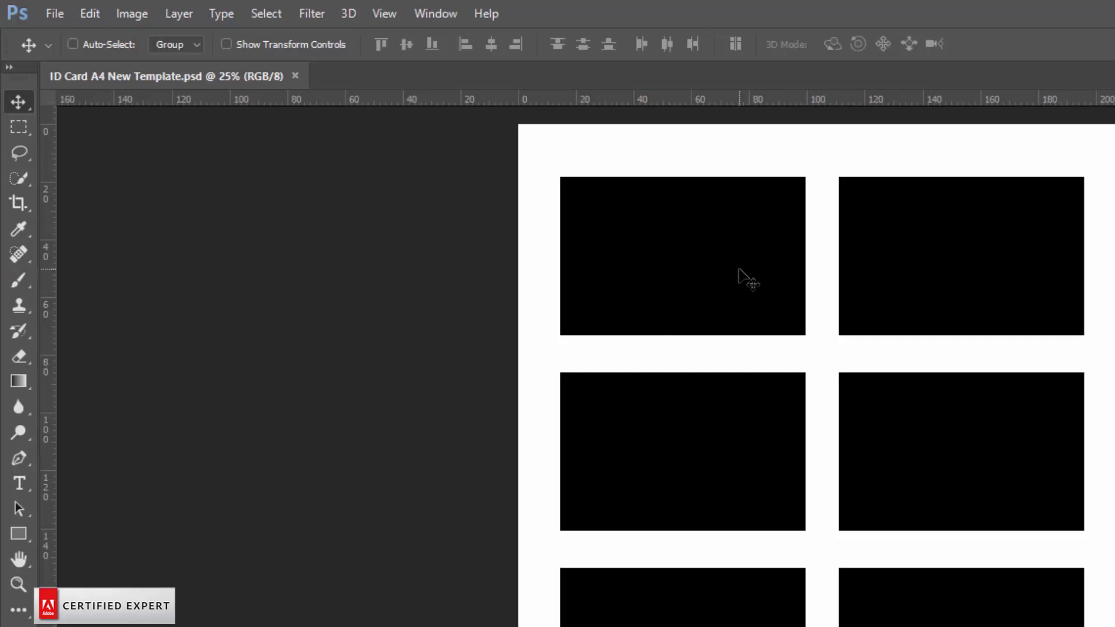
click(51, 13)
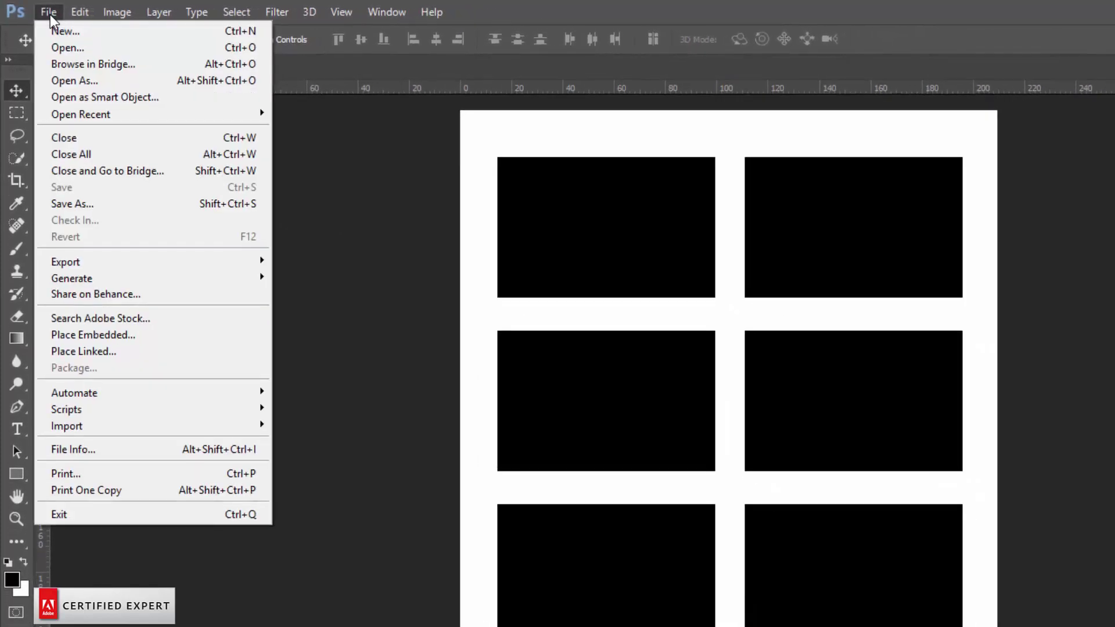
mouse_move(66, 409)
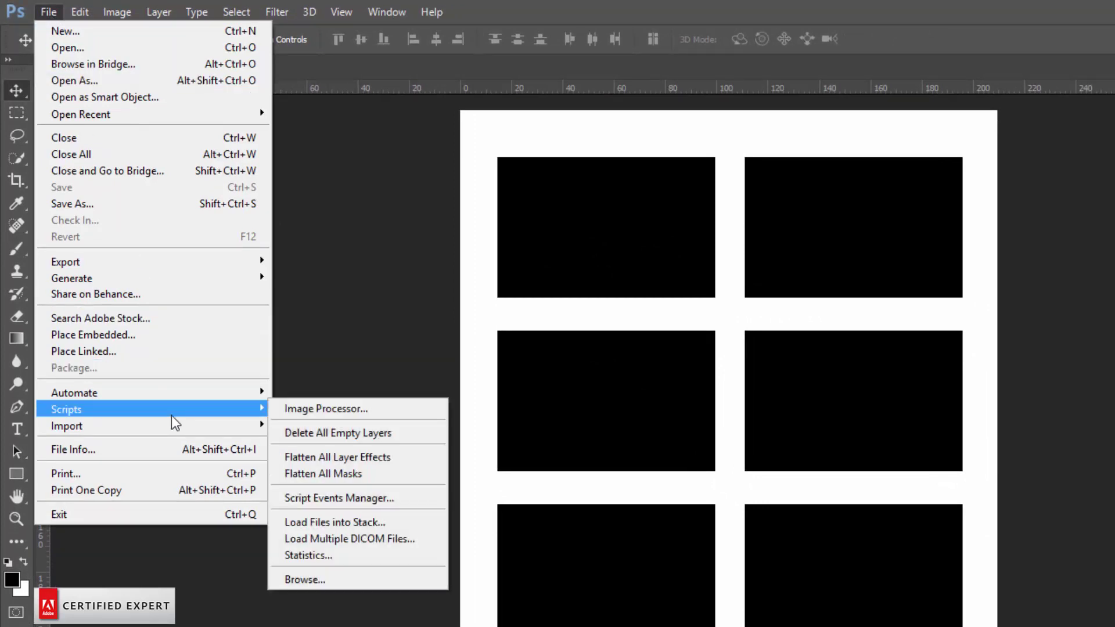
click(380, 579)
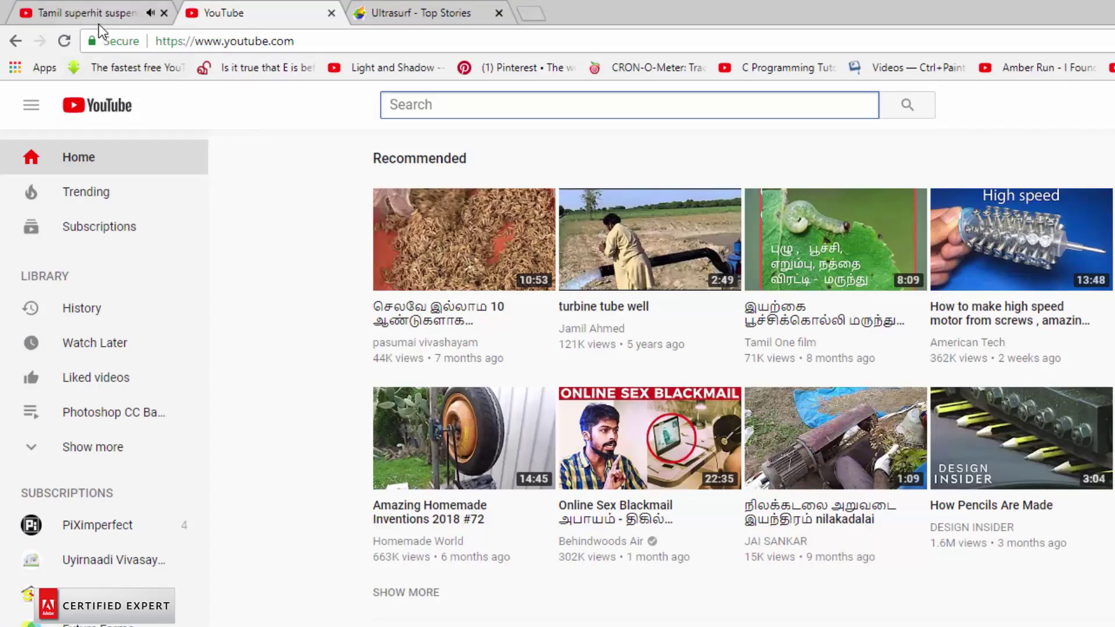
click(16, 41)
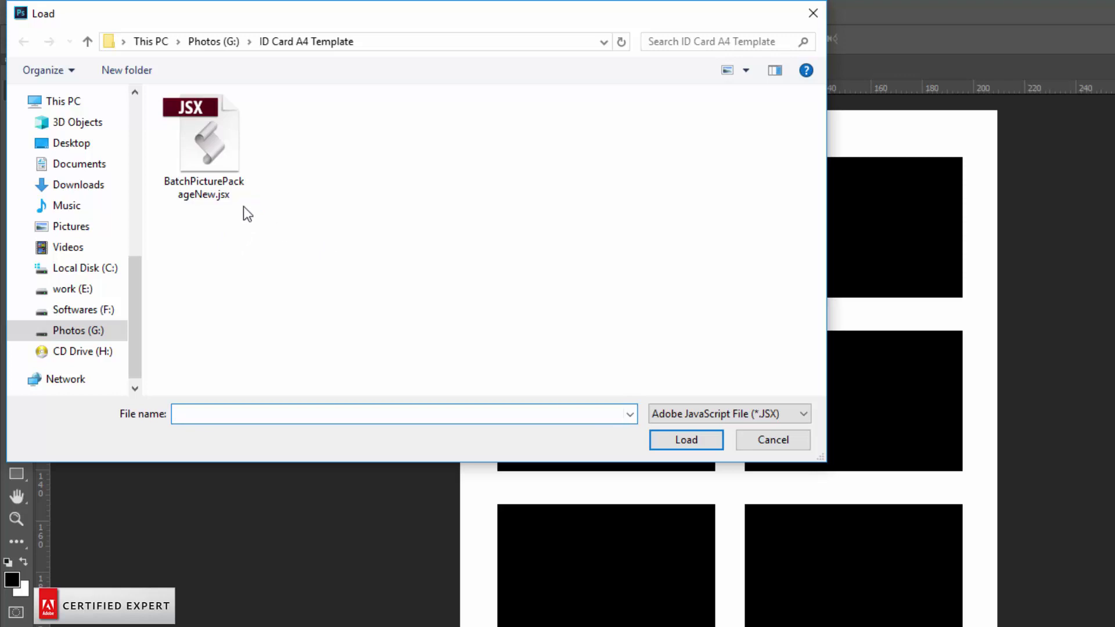
click(208, 132)
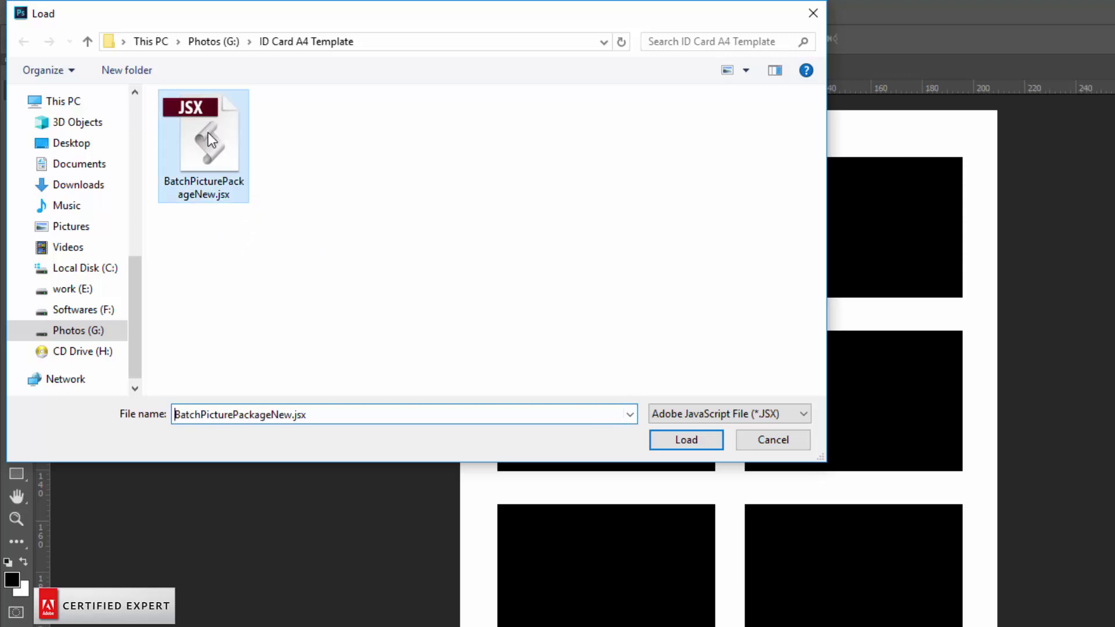
click(689, 440)
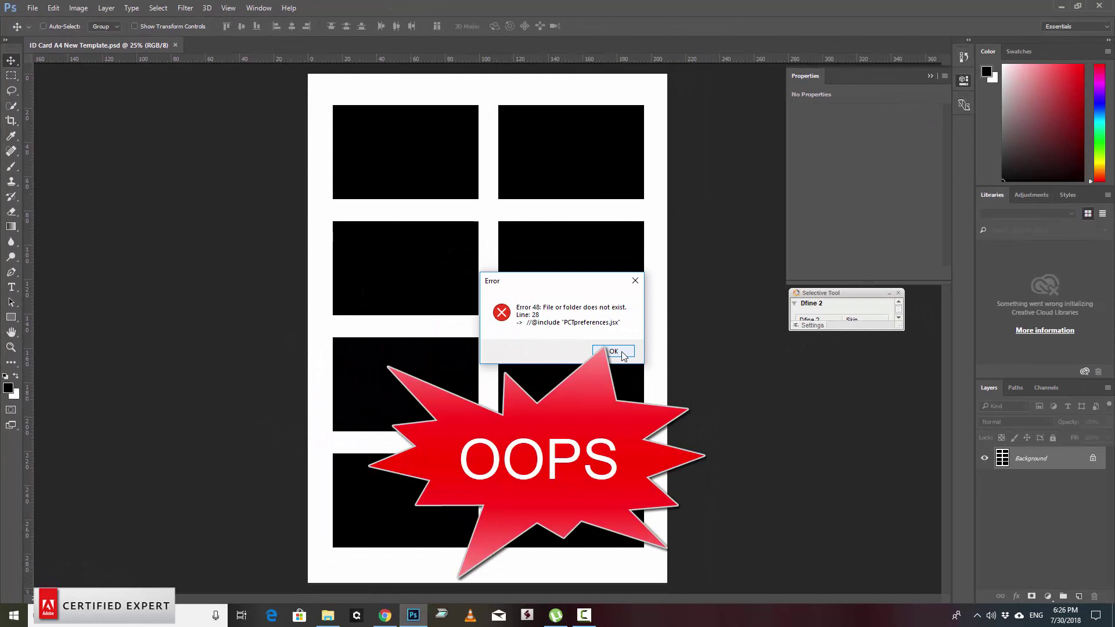
Dismiss the error, close the template document, and open the ID Card A4 Template folder in File Explorer
click(613, 352)
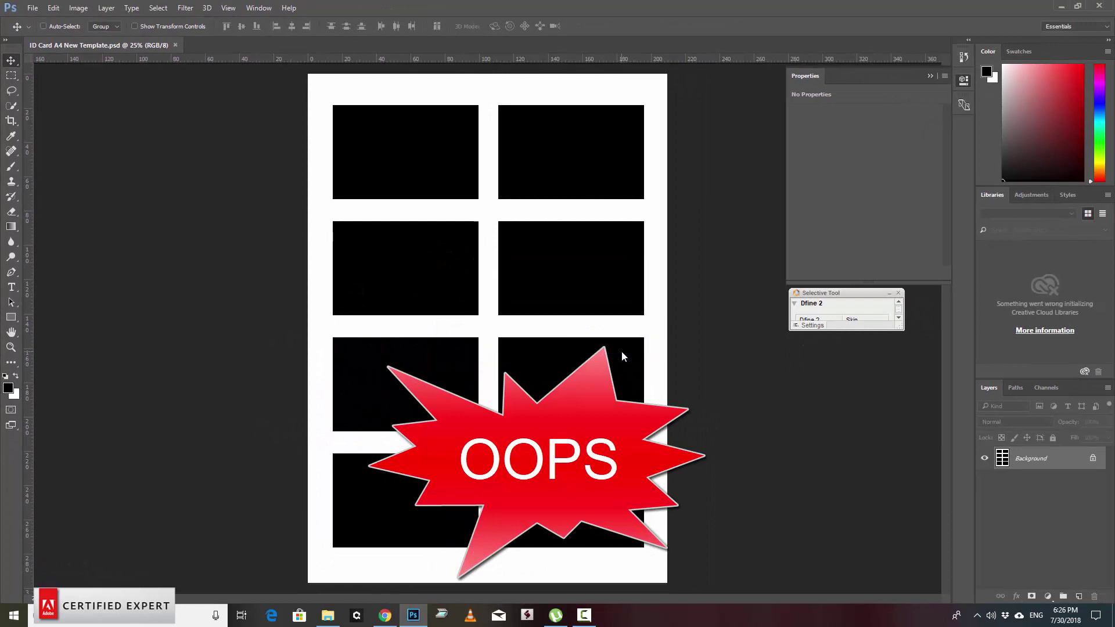
click(177, 45)
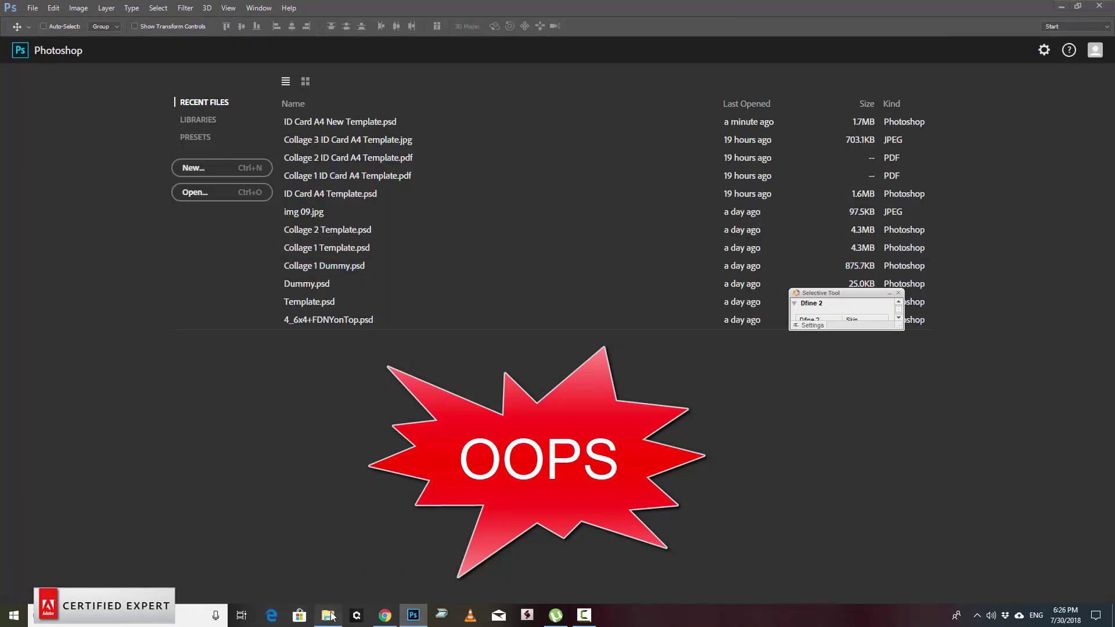
click(327, 614)
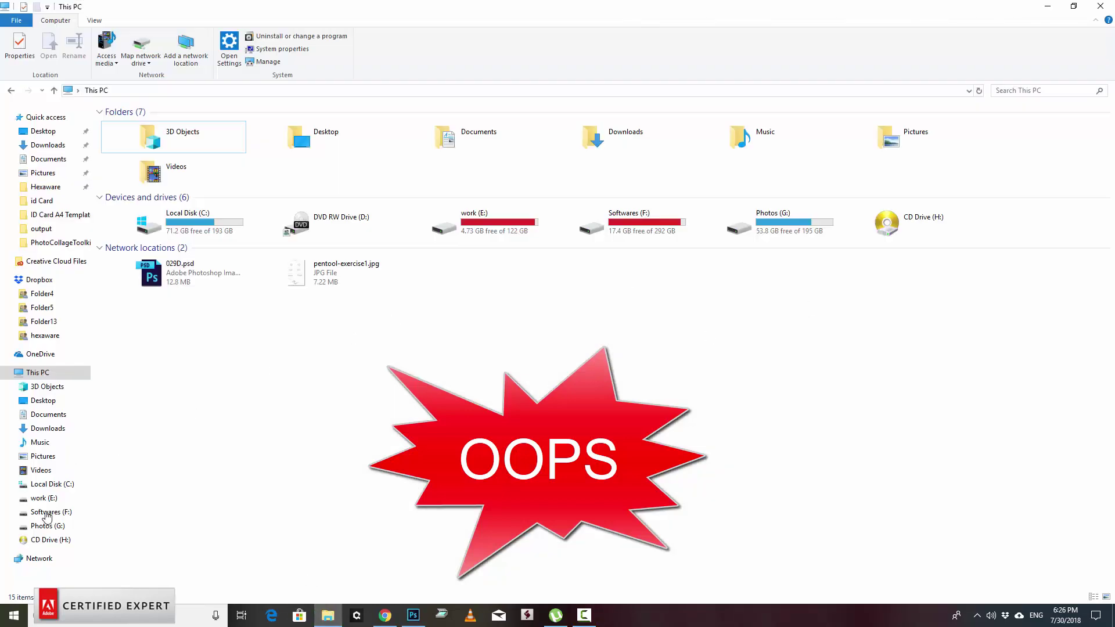
mouse_move(48, 526)
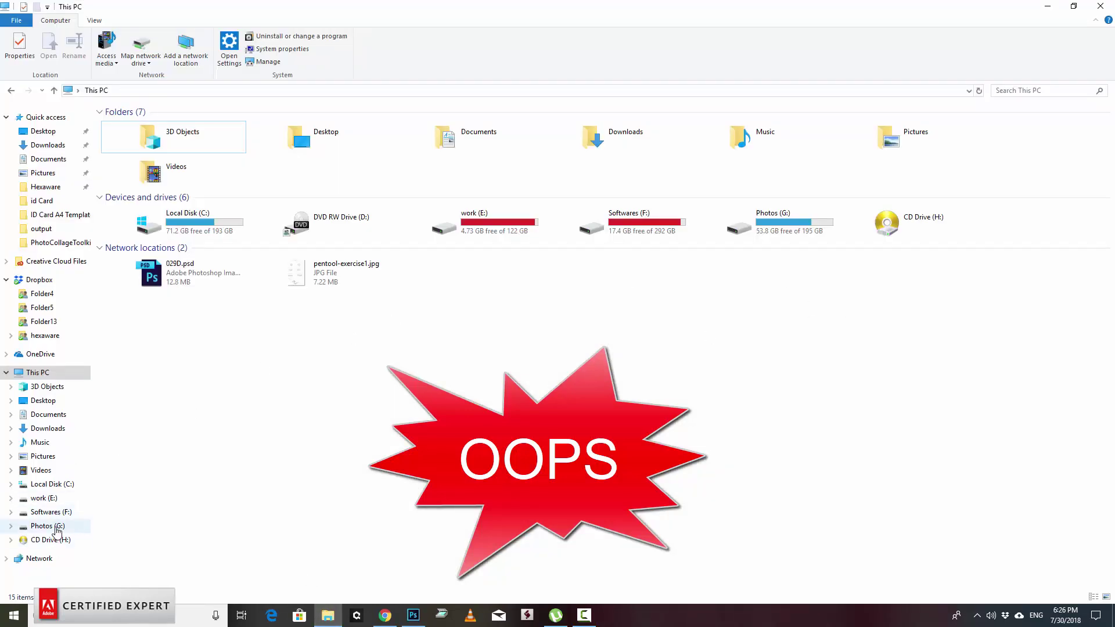
click(58, 526)
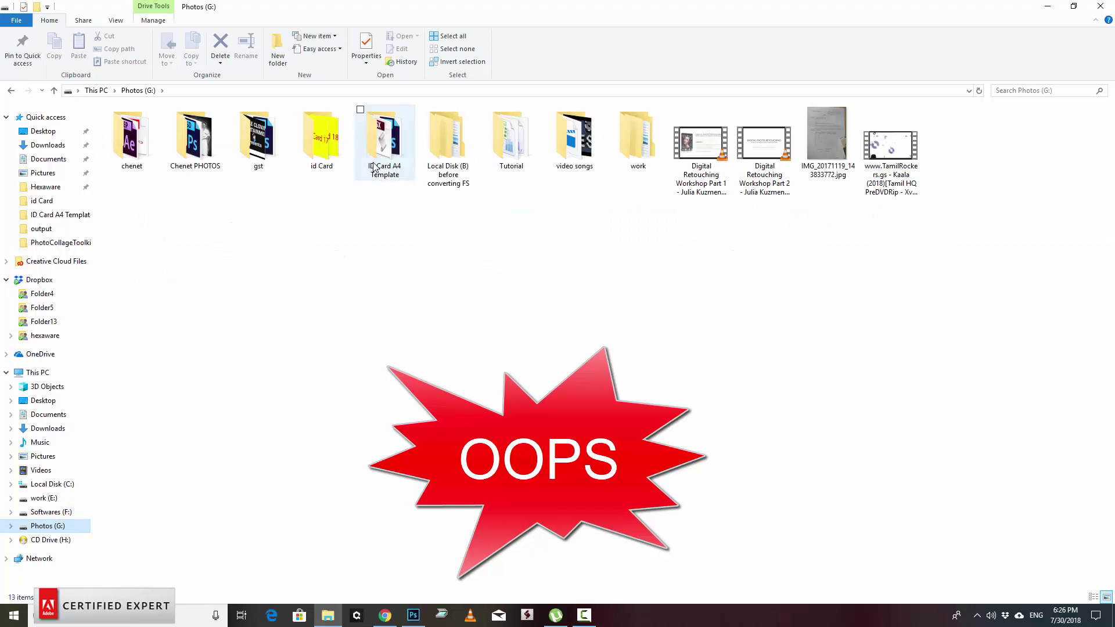
double_click(383, 139)
Drop BatchPicturePackageNew.jsx onto Photoshop and dismiss the repeated missing-file error
drag(132, 154, 413, 620)
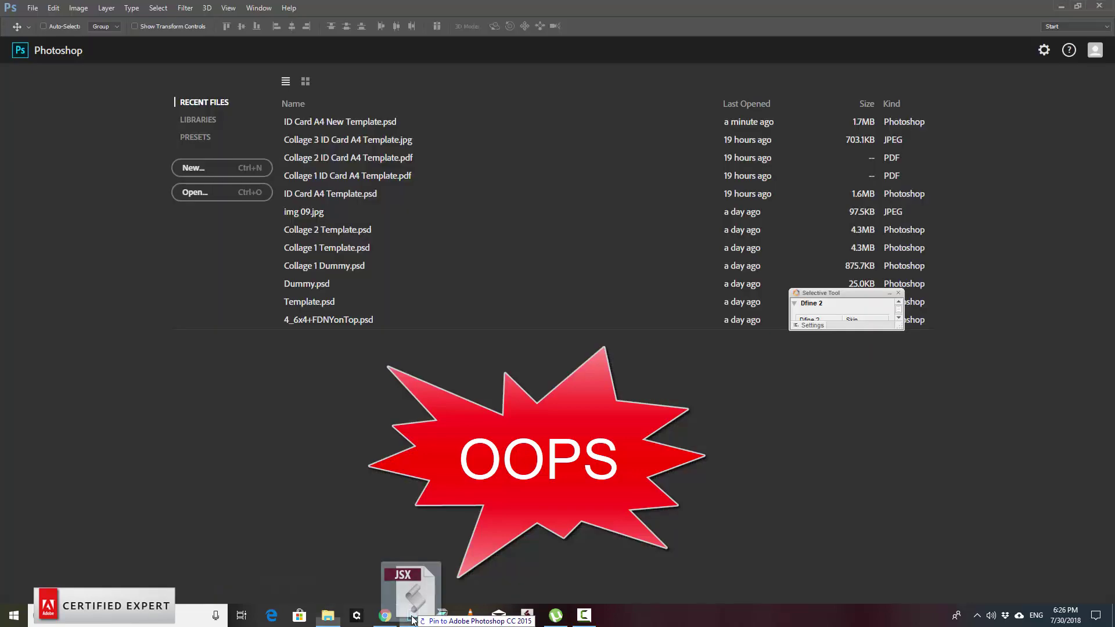
drag(412, 620, 661, 29)
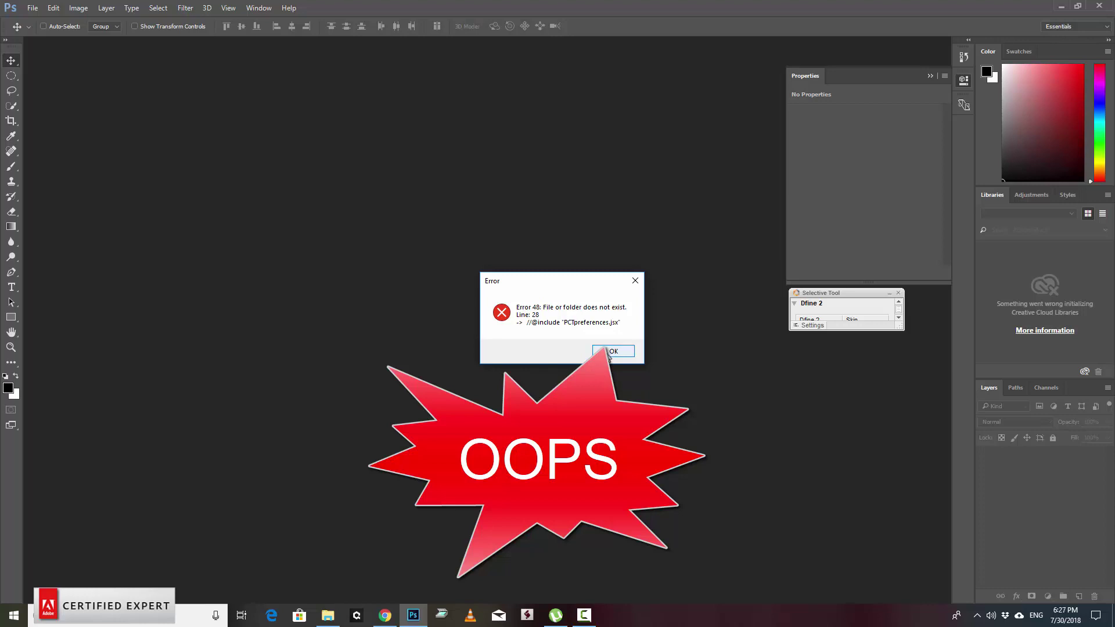
click(610, 352)
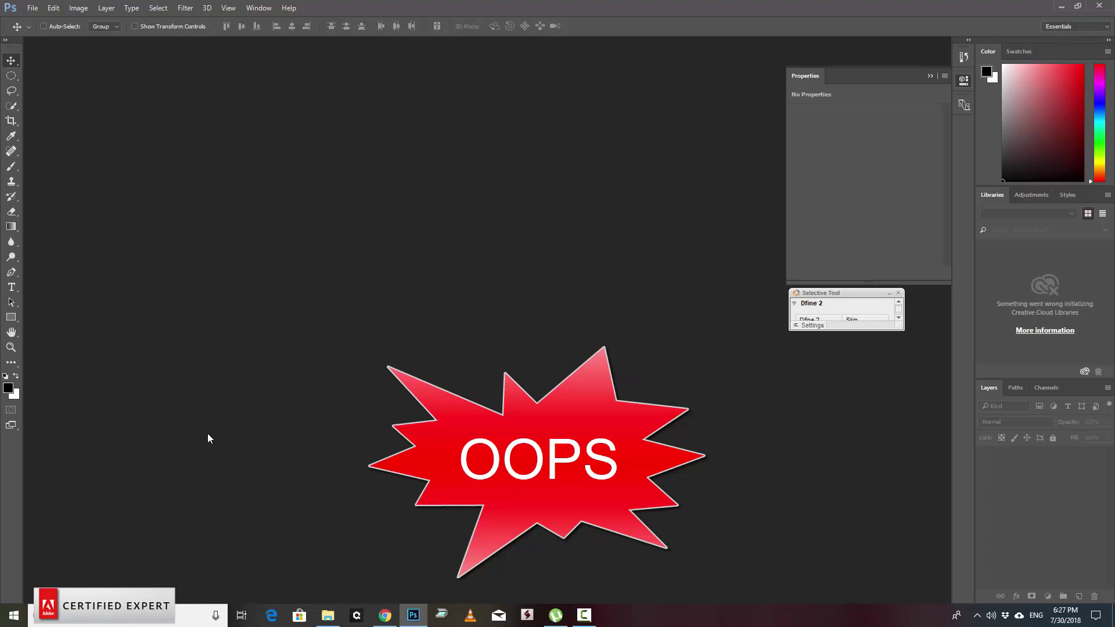
key(F9)
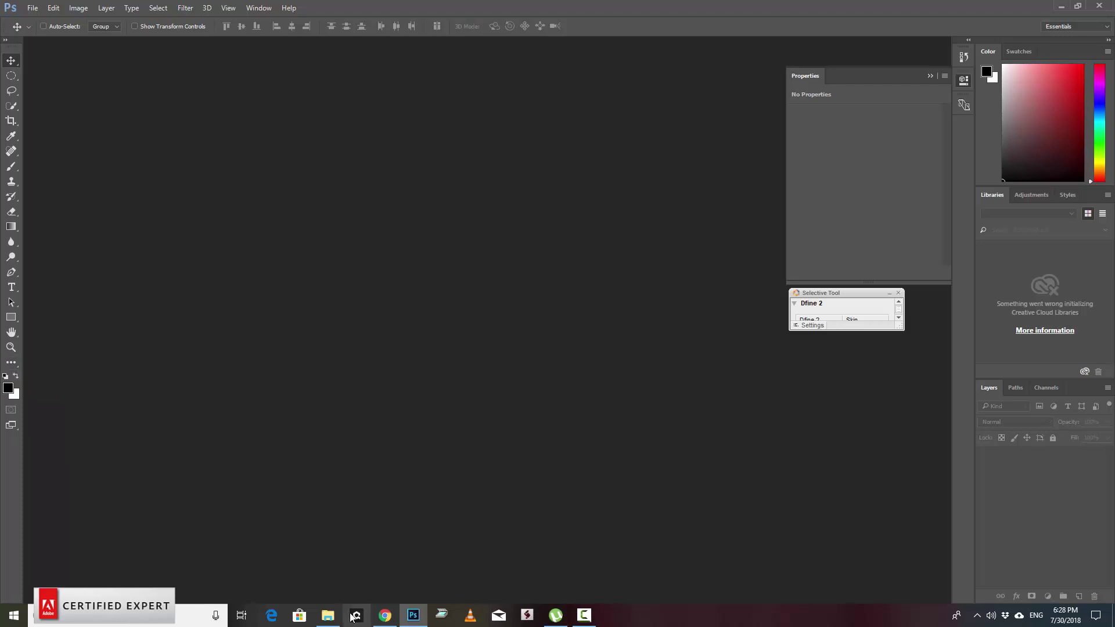
Return to the ID Card A4 Template folder and drag BatchPicturePackageNew.jsx toward Photoshop
click(328, 616)
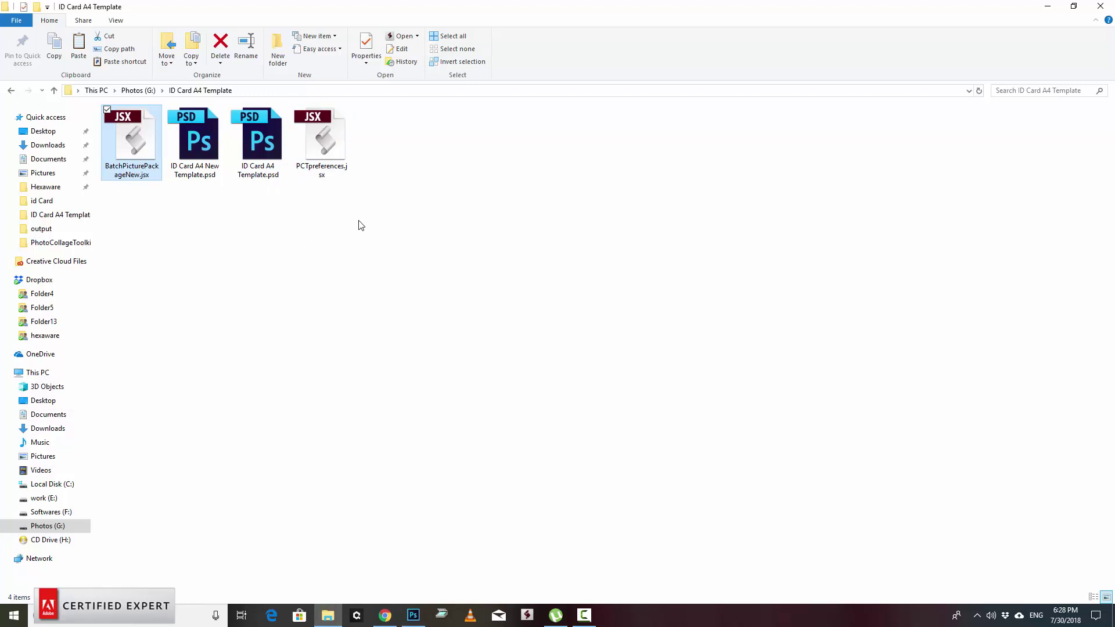
mouse_move(129, 154)
mouse_down()
mouse_move(439, 487)
mouse_move(413, 615)
mouse_move(326, 296)
mouse_up()
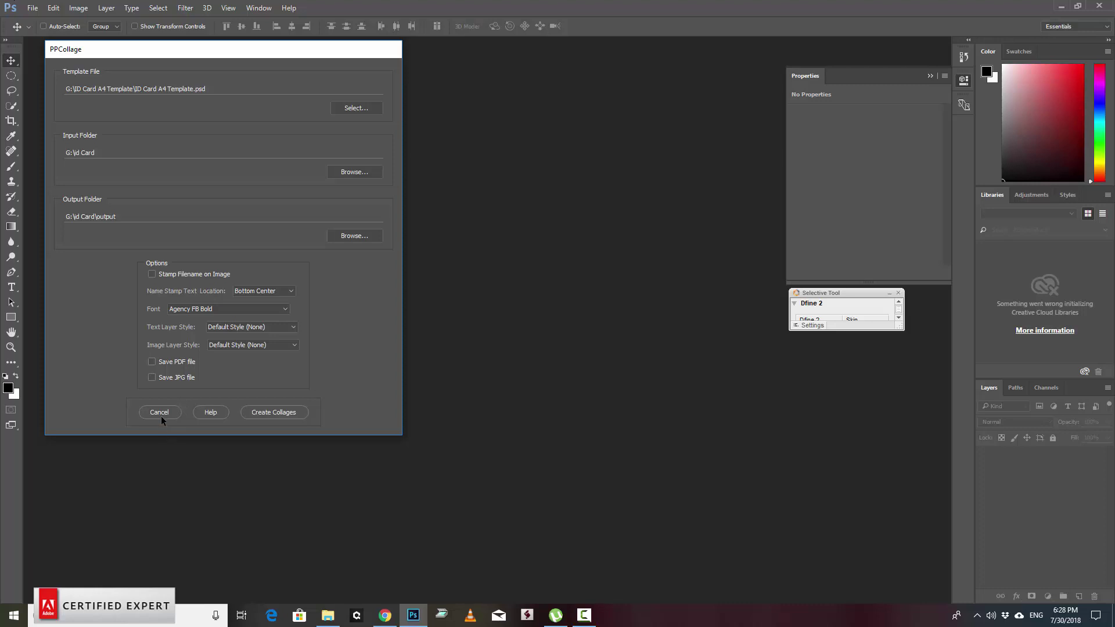
Cancel PPCollage and relaunch the batch script through File > Scripts > Browse
click(160, 413)
click(33, 8)
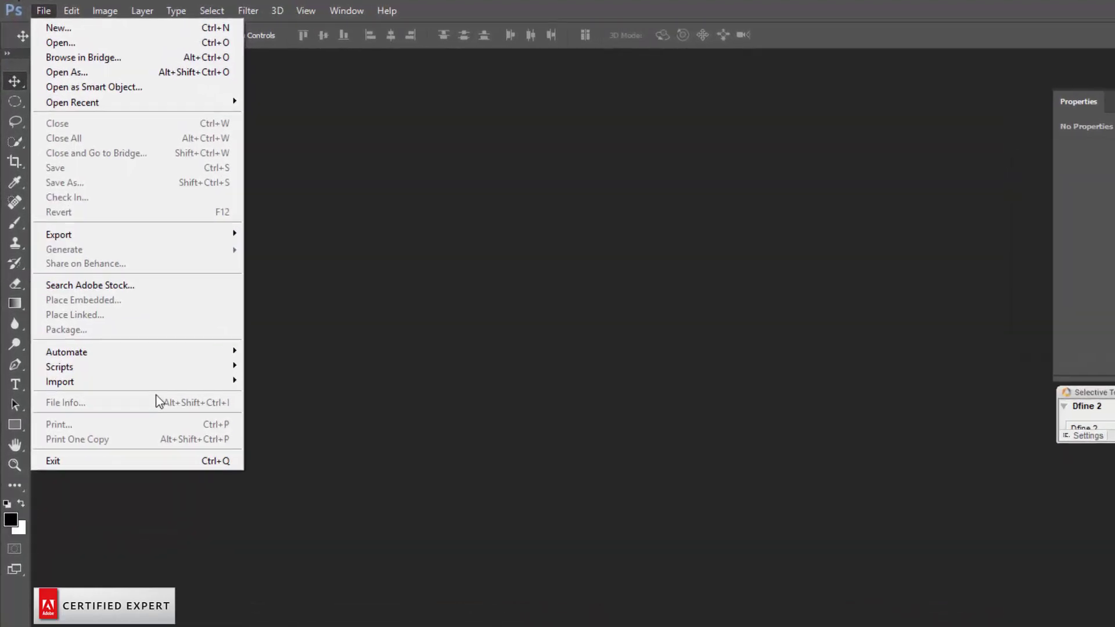
mouse_move(65, 406)
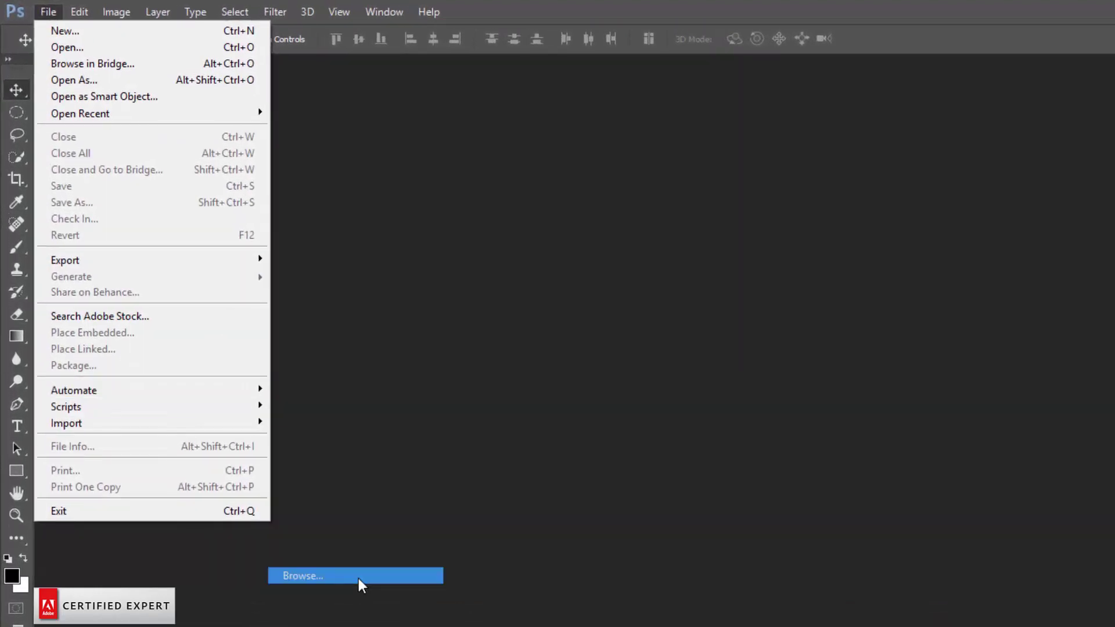
click(359, 576)
double_click(194, 172)
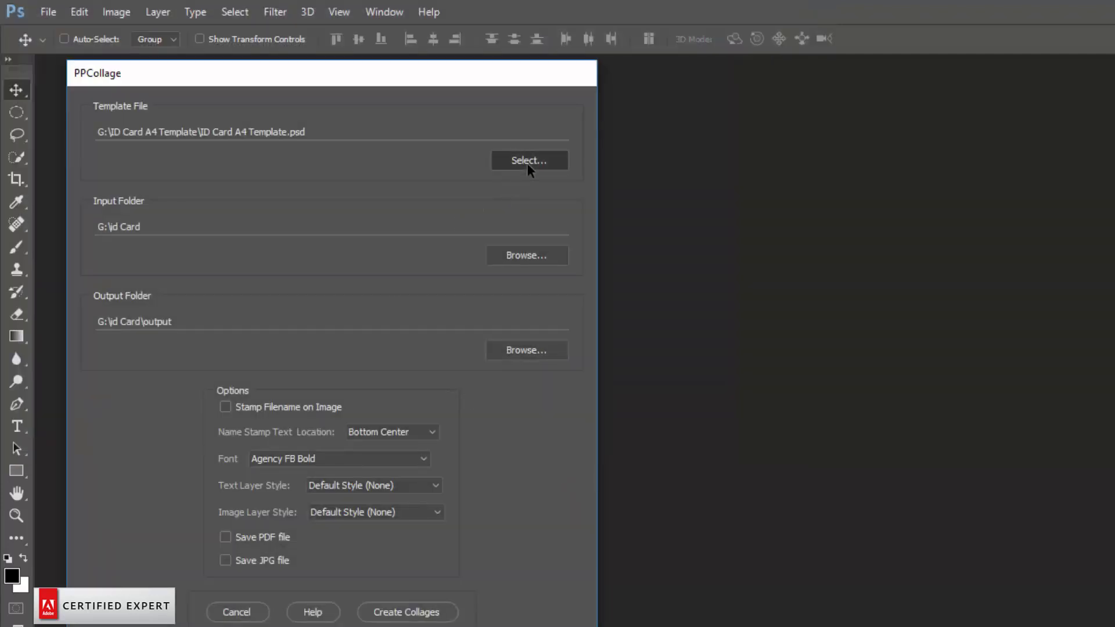
Set PPCollage's template file to ID Card A4 New Template.psd from Photos (G:)
click(527, 162)
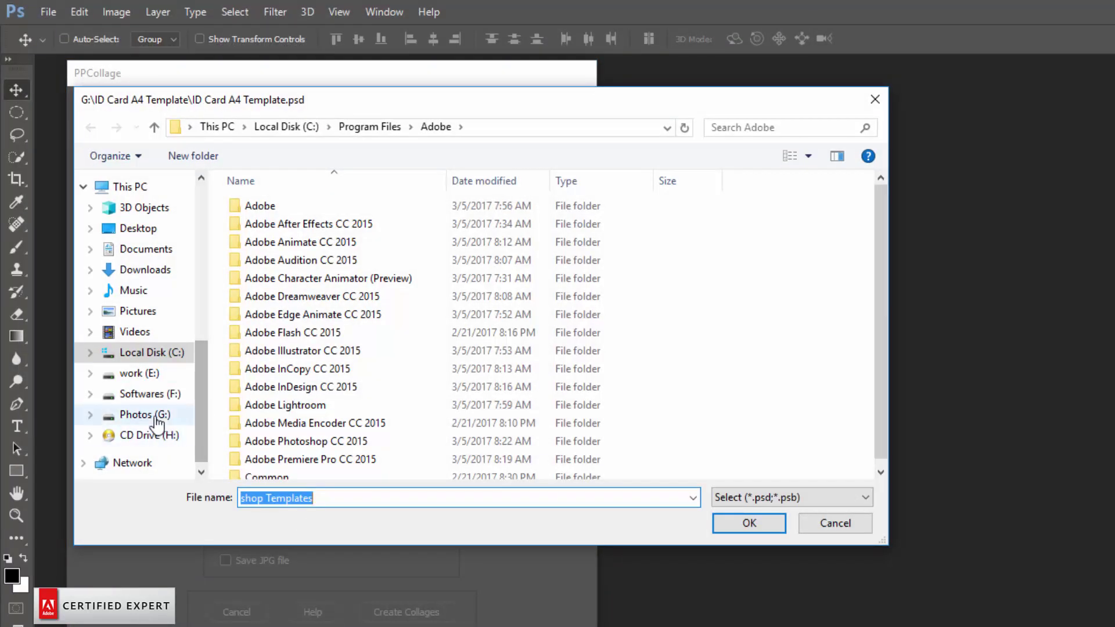
click(156, 417)
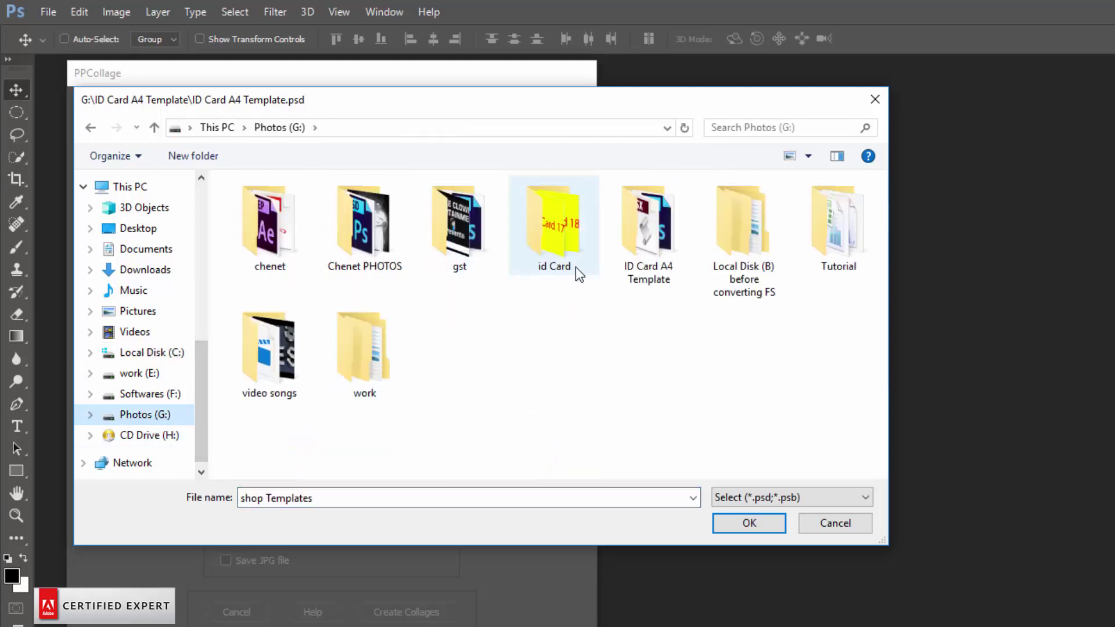
double_click(653, 246)
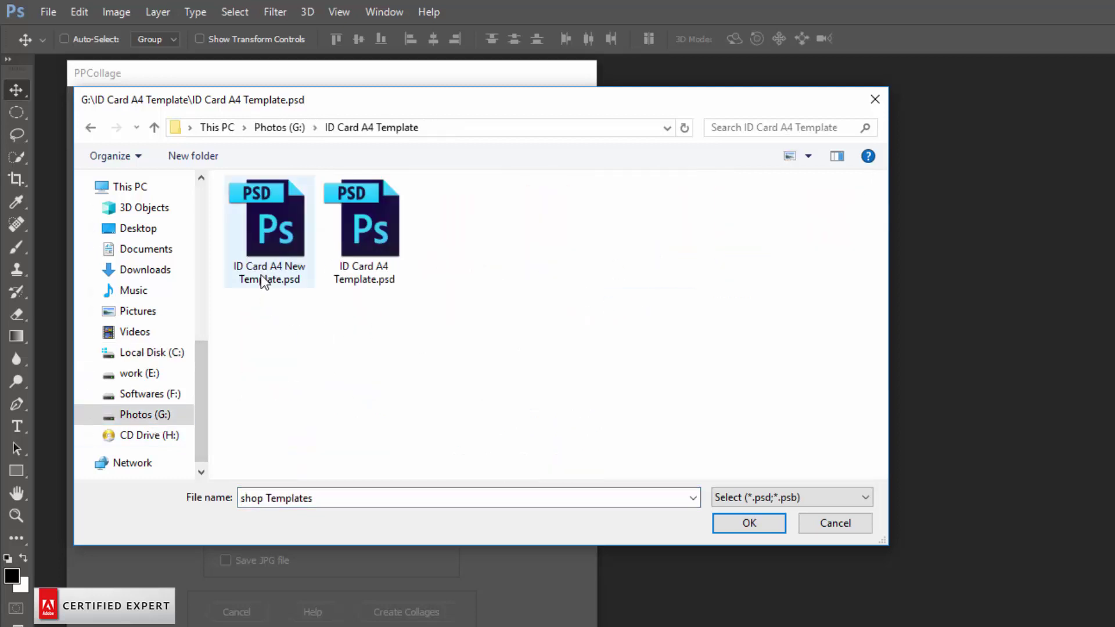
click(275, 270)
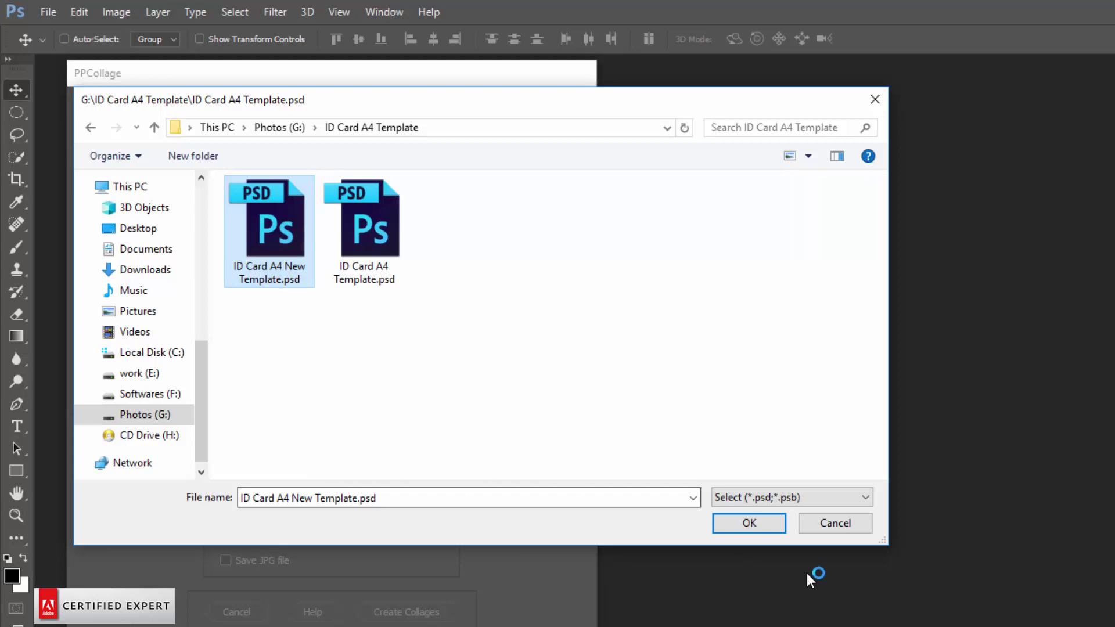
click(748, 525)
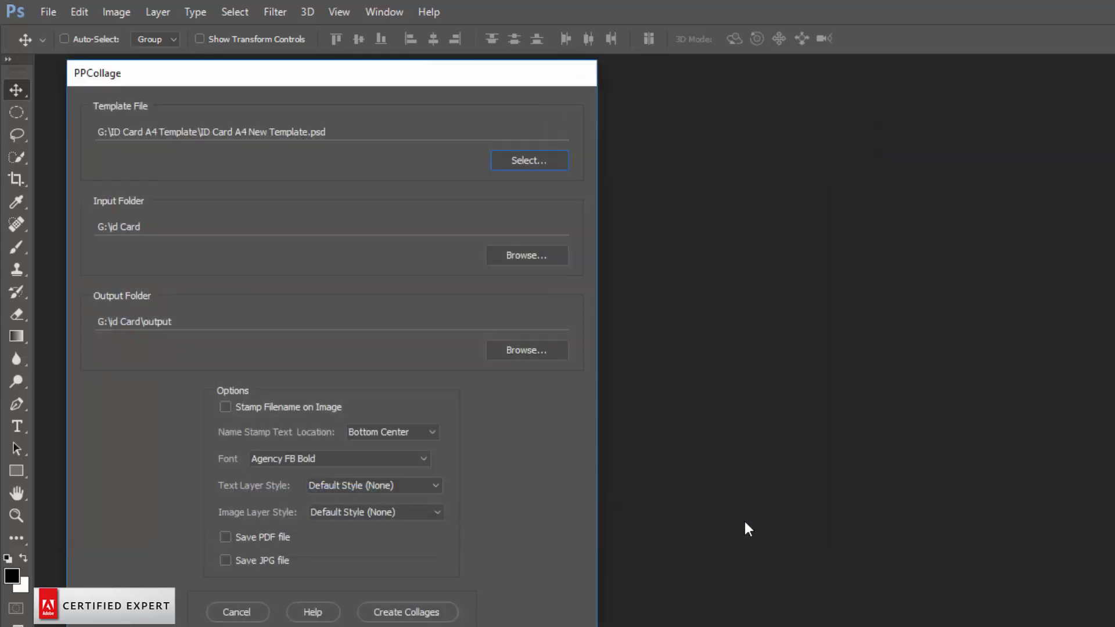
click(512, 258)
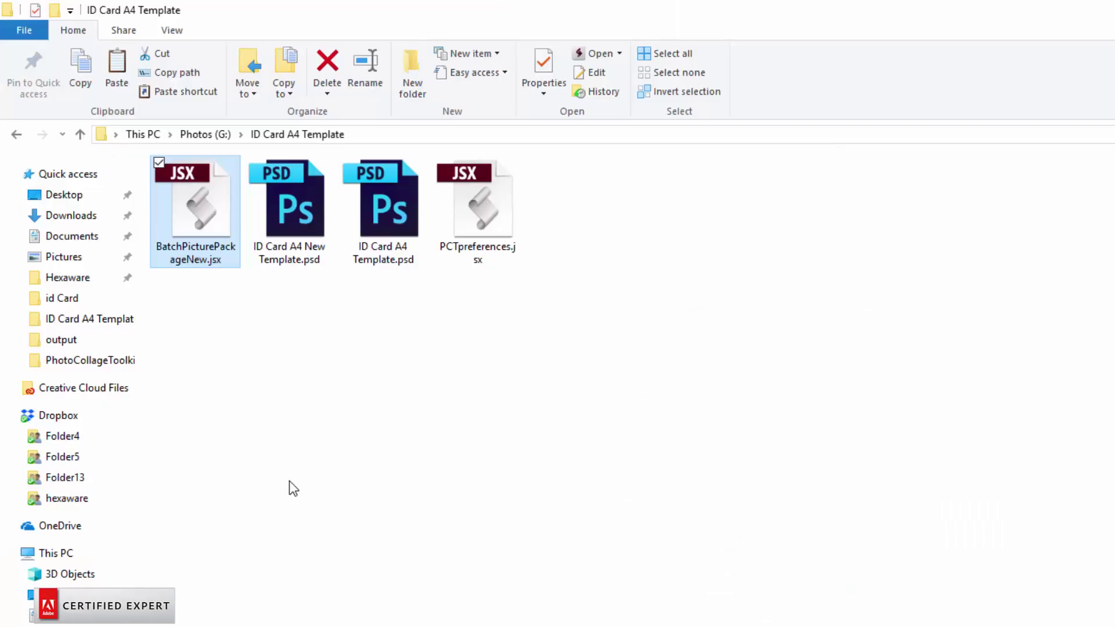
Browse to G:\id Card, review the 18 card images, and open its empty output subfolder
click(196, 134)
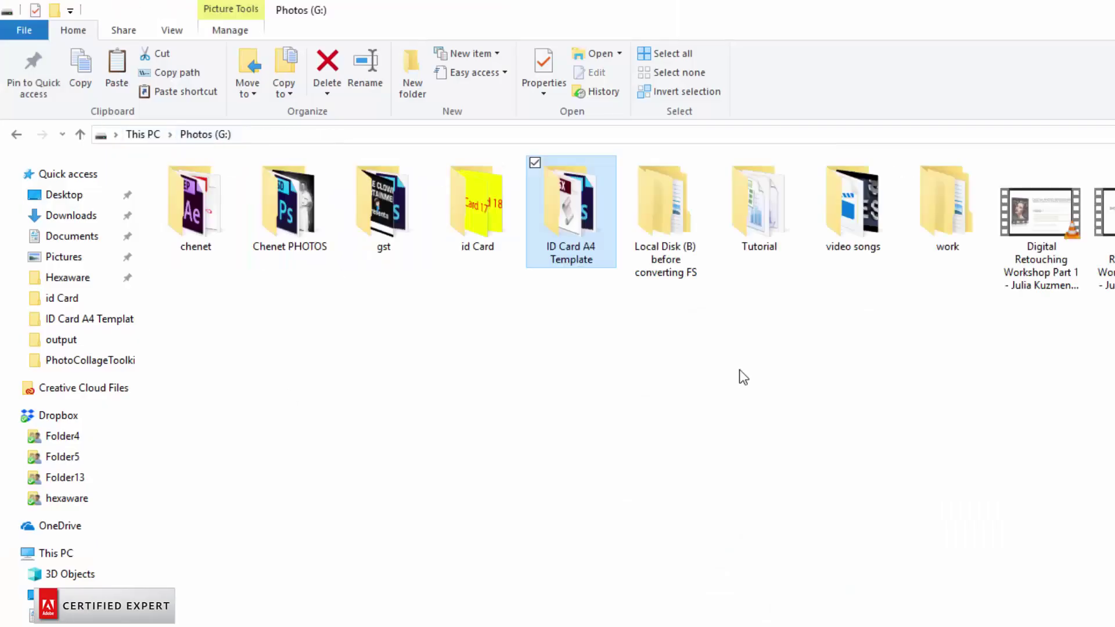
double_click(483, 229)
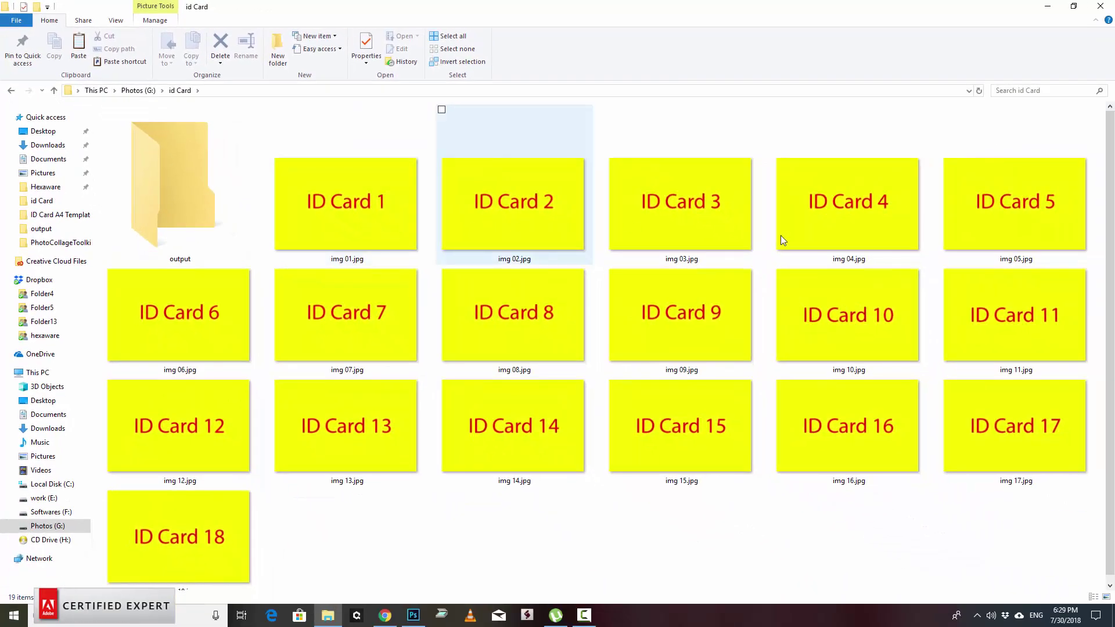
scroll(284, 558, down, 1)
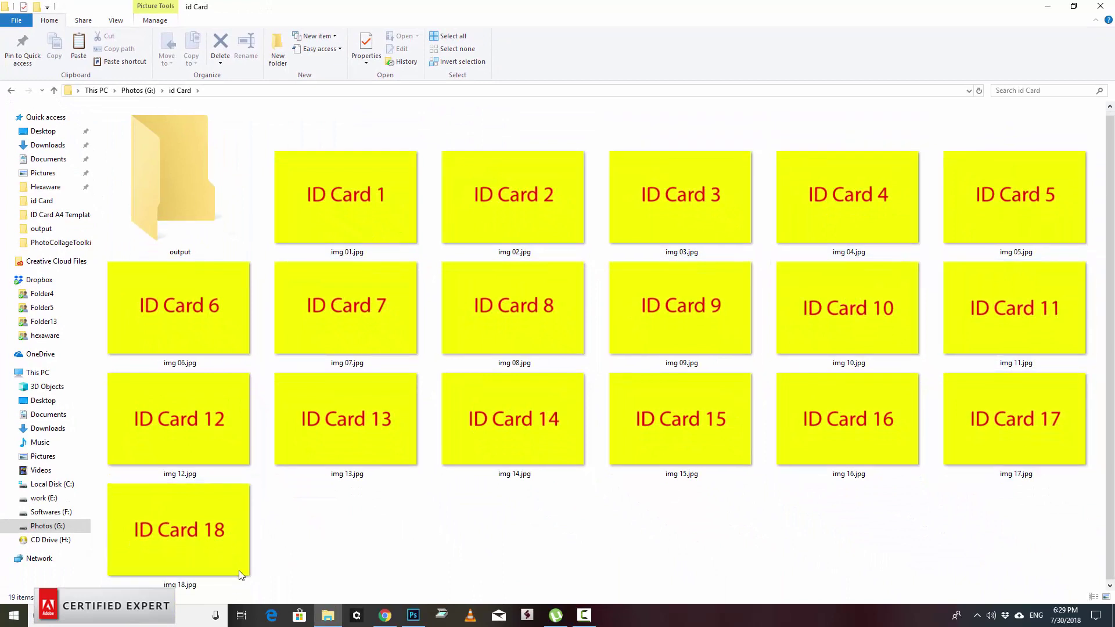
double_click(186, 194)
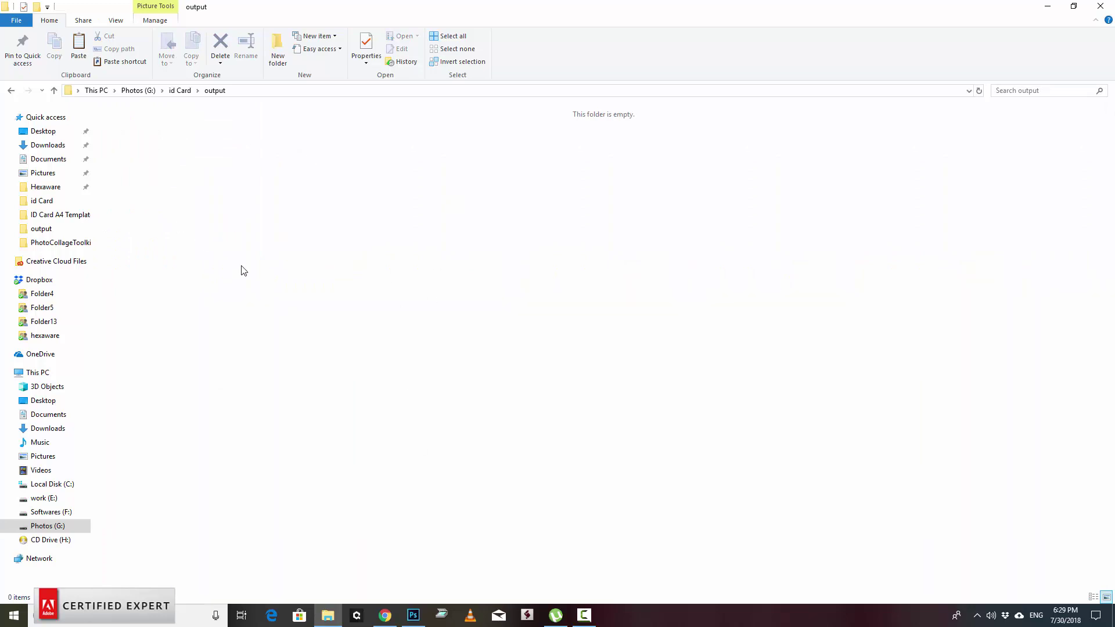
Set PPCollage's input folder to G:\id Card
click(408, 606)
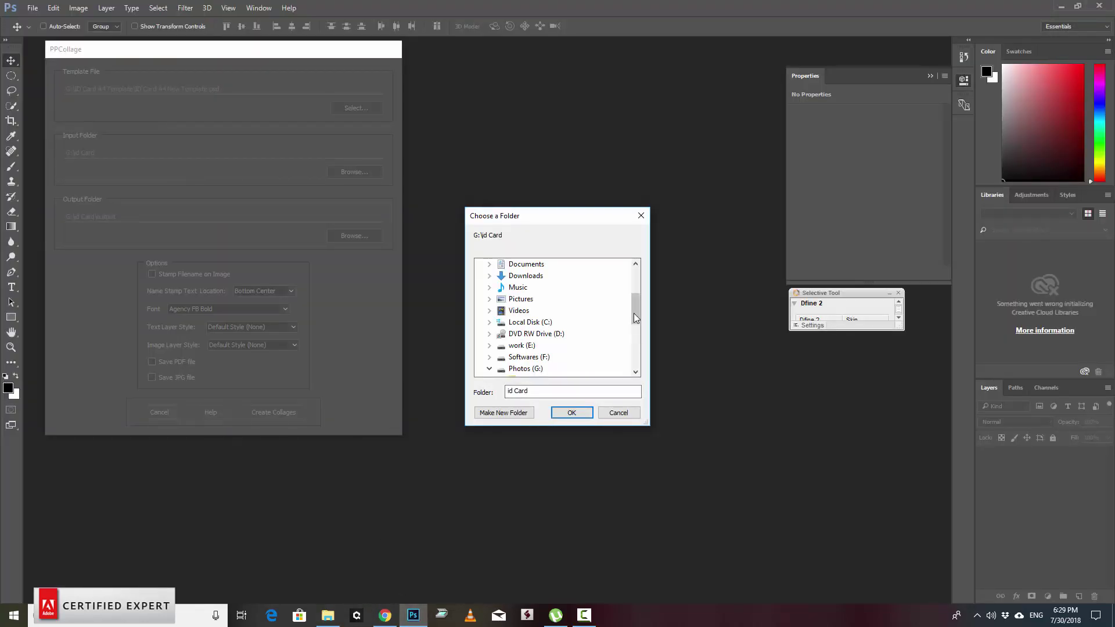
drag(632, 312, 636, 334)
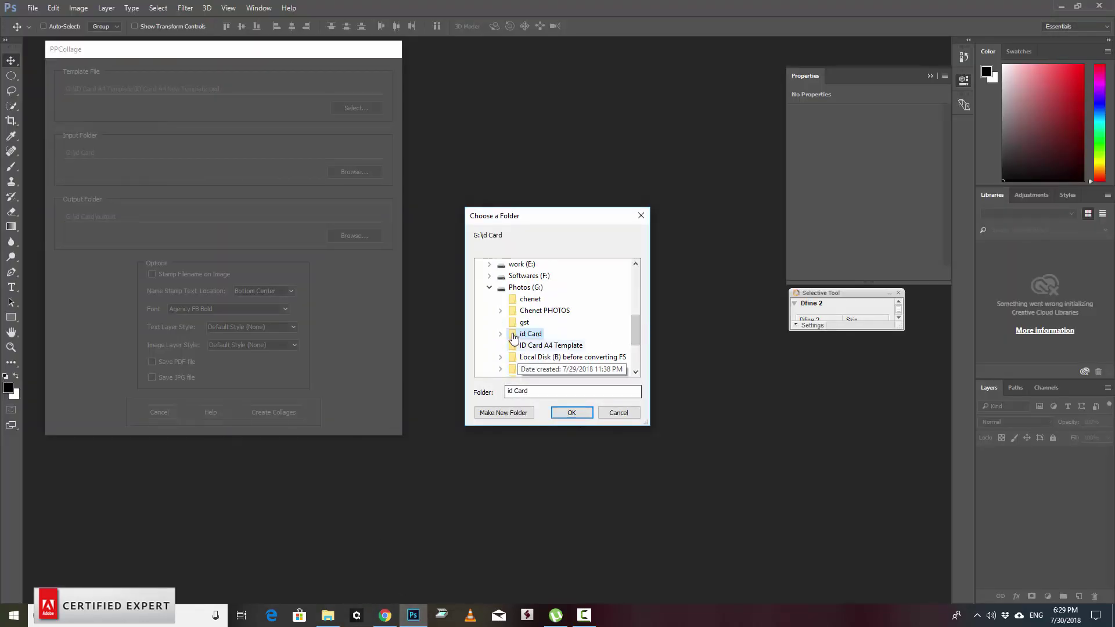
click(499, 334)
scroll(505, 340, up, 1)
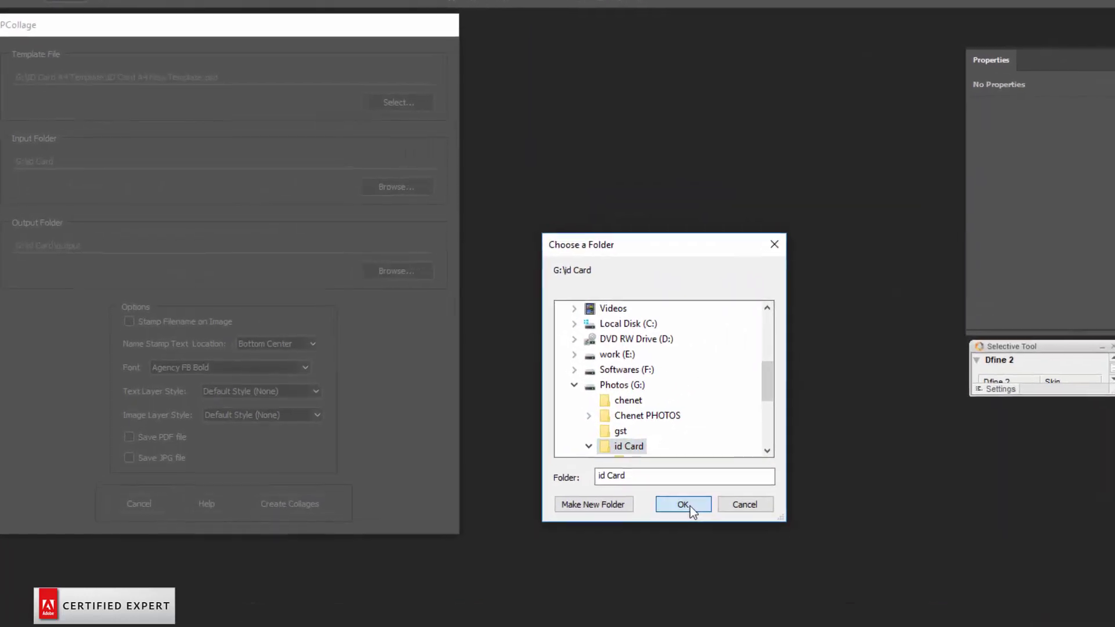
click(631, 459)
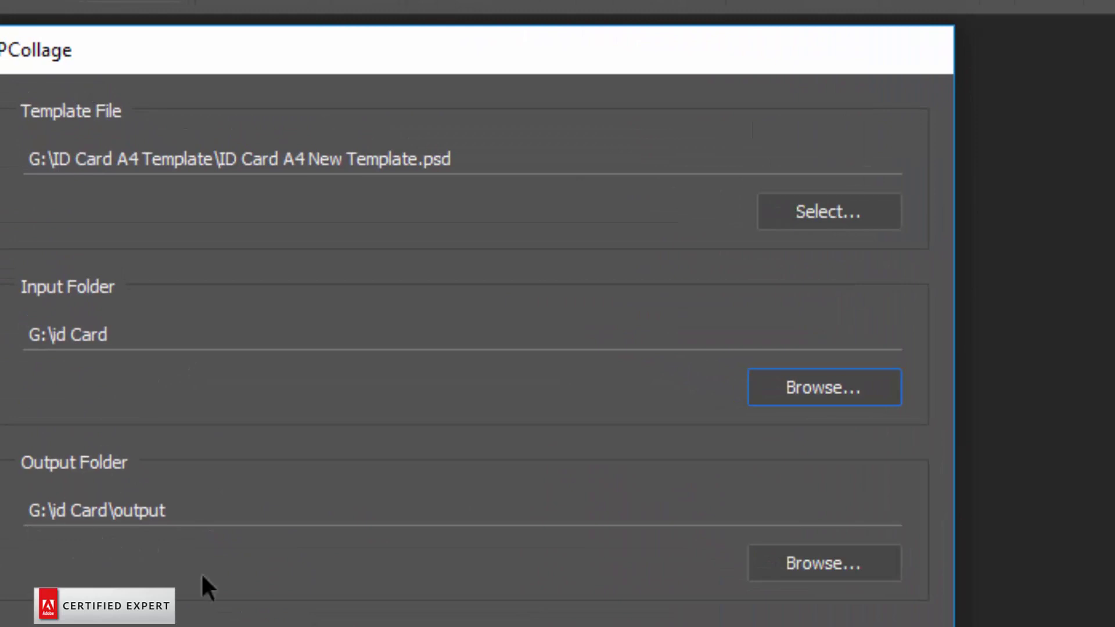
Set the output folder to G:\id Card\output and enable Save PDF file
click(836, 564)
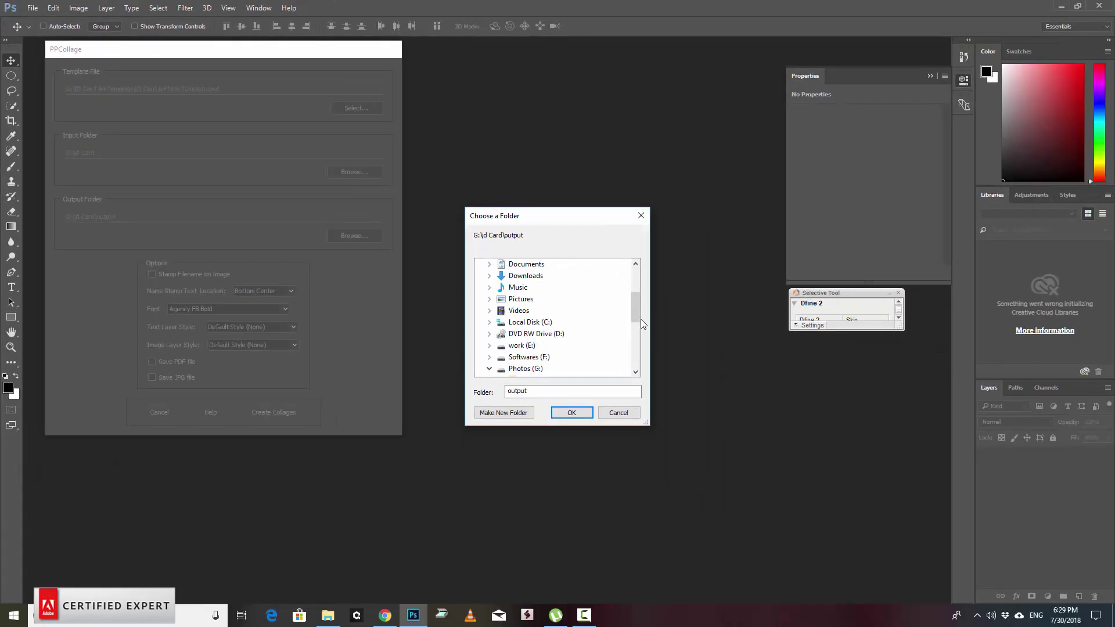
scroll(640, 336, down, 2)
scroll(639, 337, down, 2)
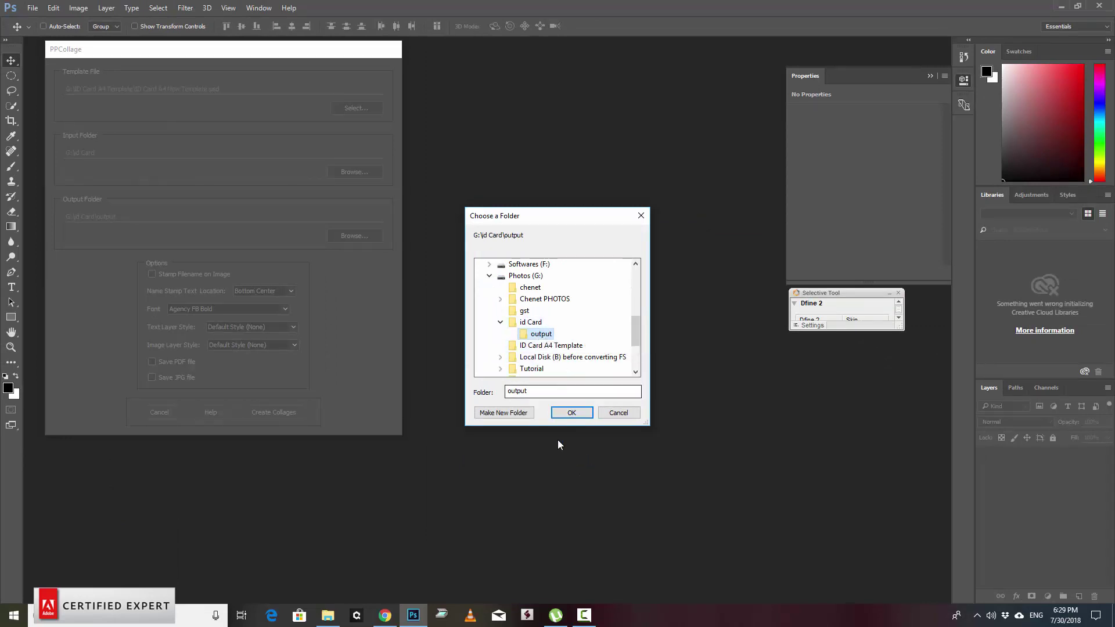
click(568, 414)
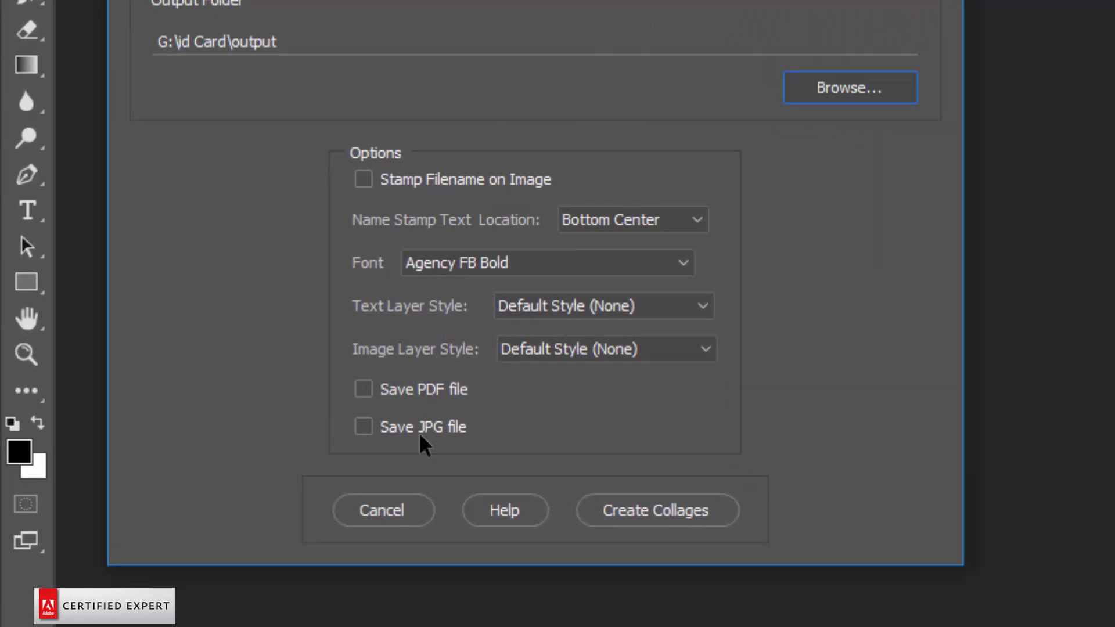
click(419, 388)
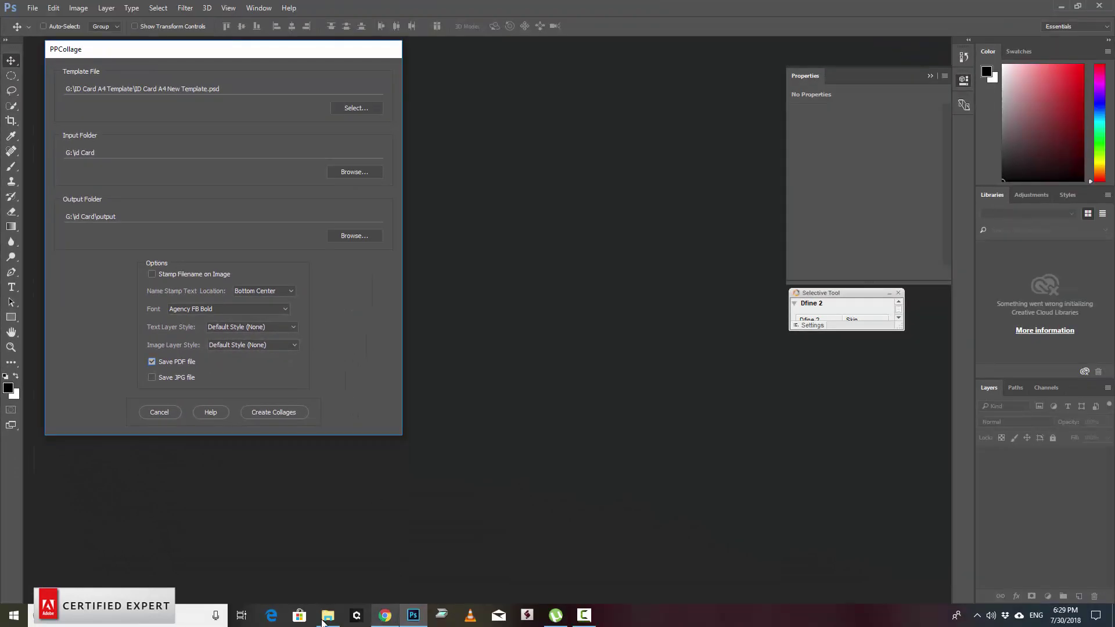
click(329, 620)
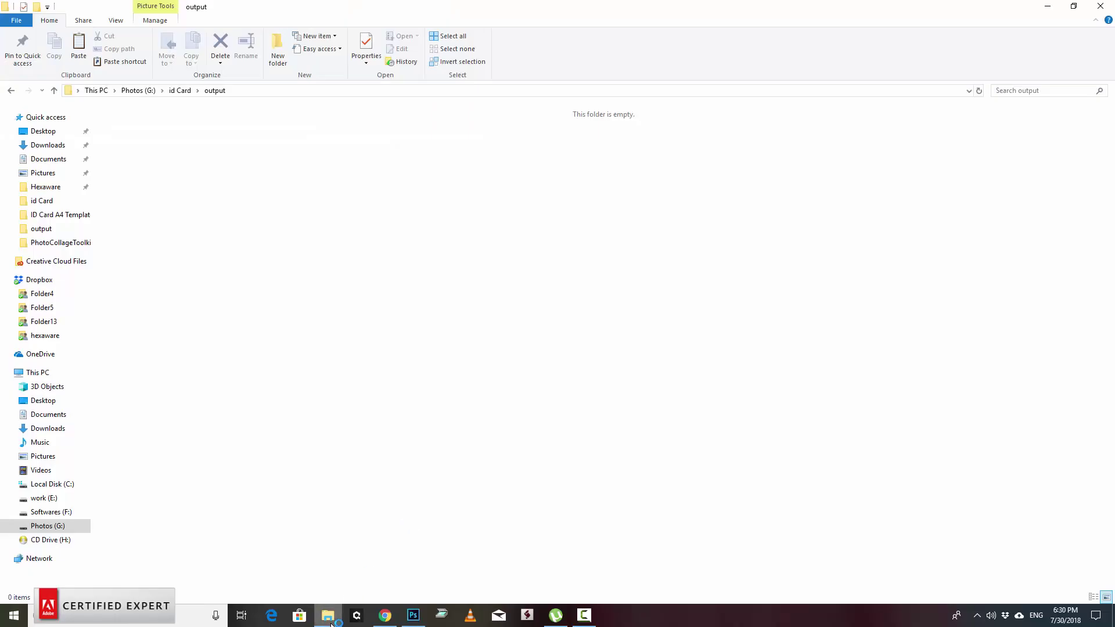
click(179, 90)
scroll(450, 553, down, 1)
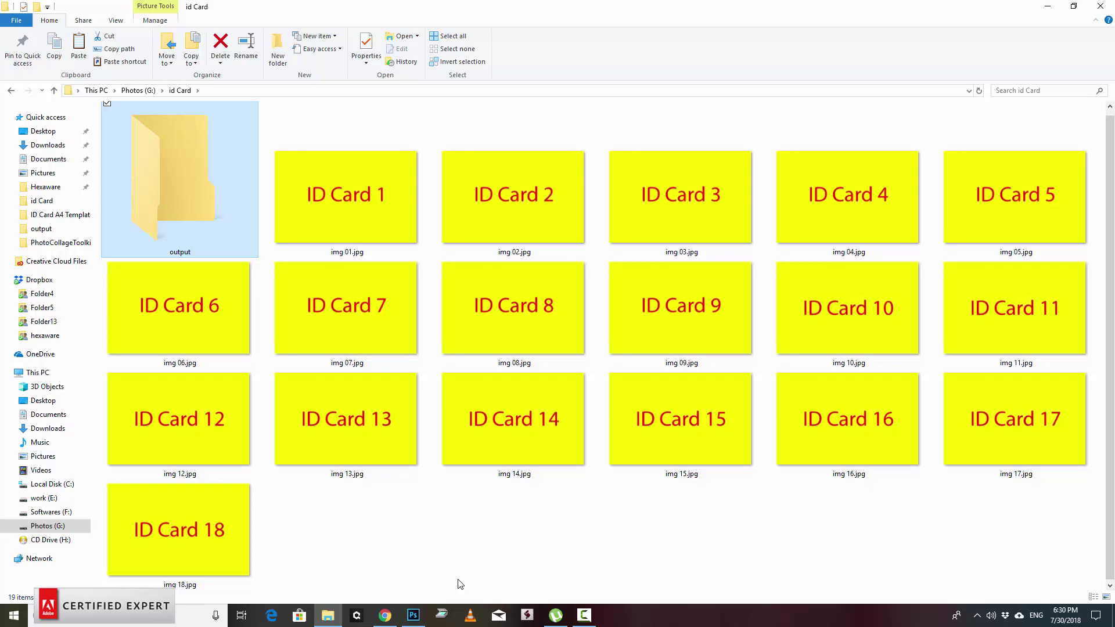
click(414, 616)
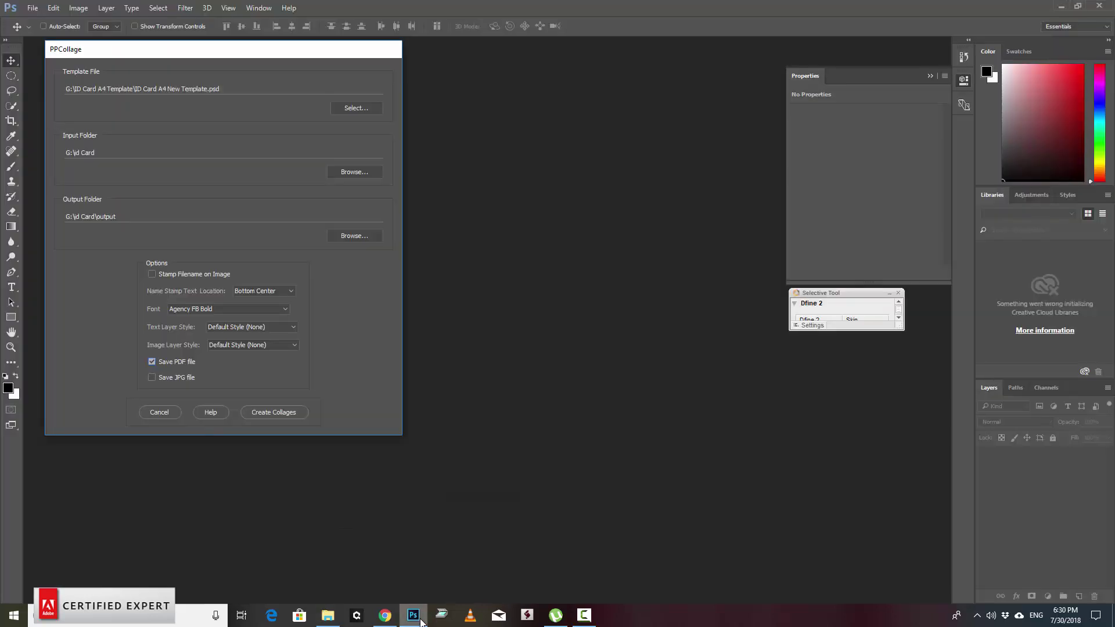
Run PPCollage, then fit Collage 3 on screen showing ID Cards 17 and 18
click(283, 412)
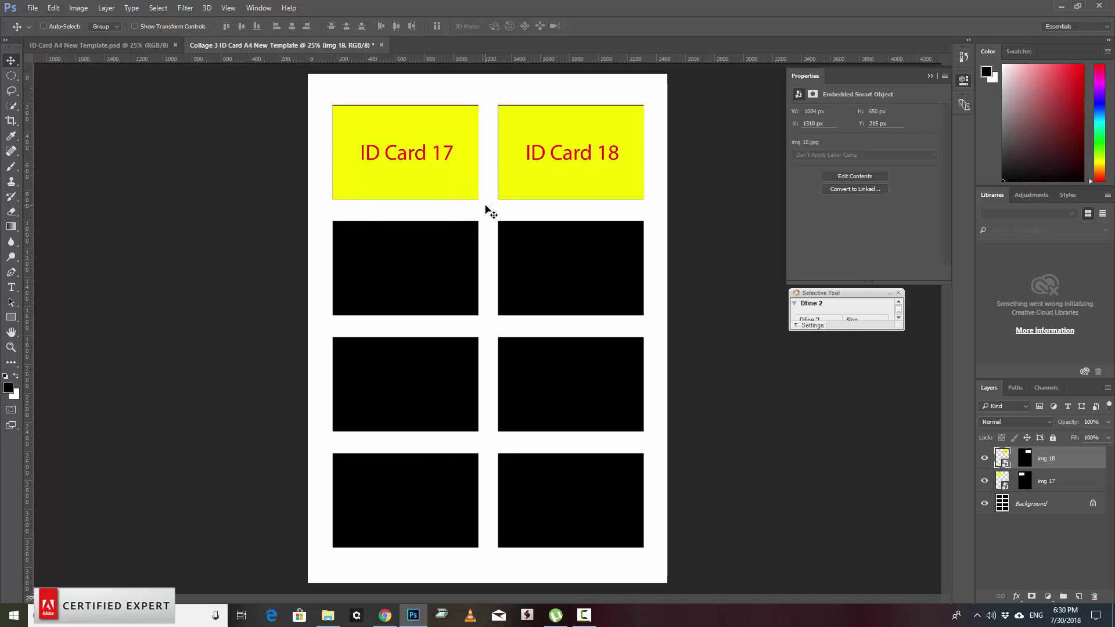
ctrl+click(460, 154)
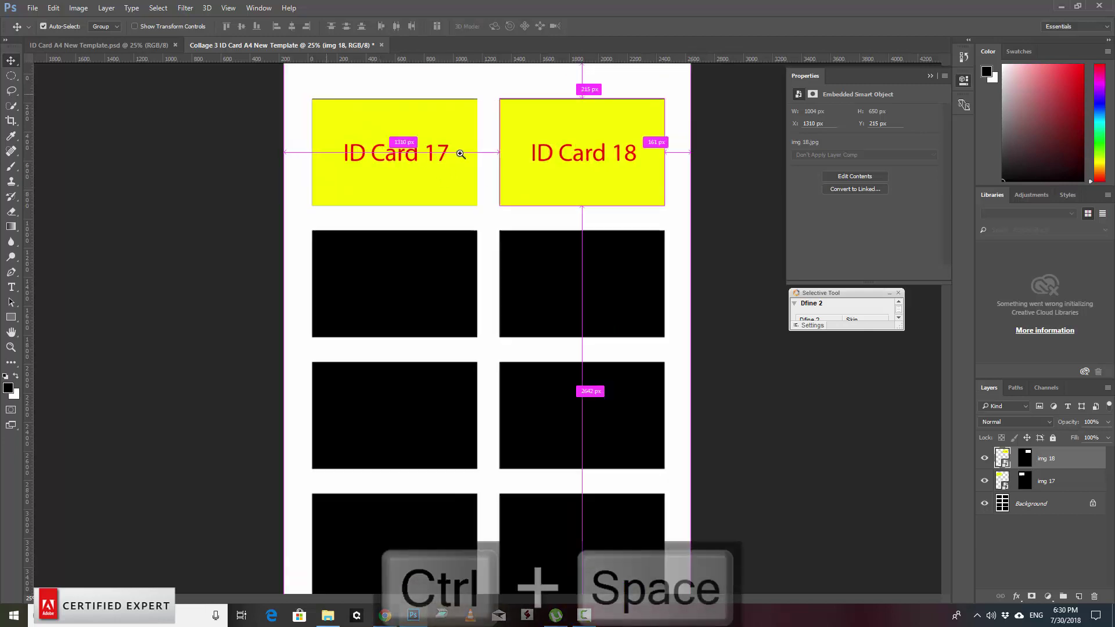
drag(461, 154, 442, 157)
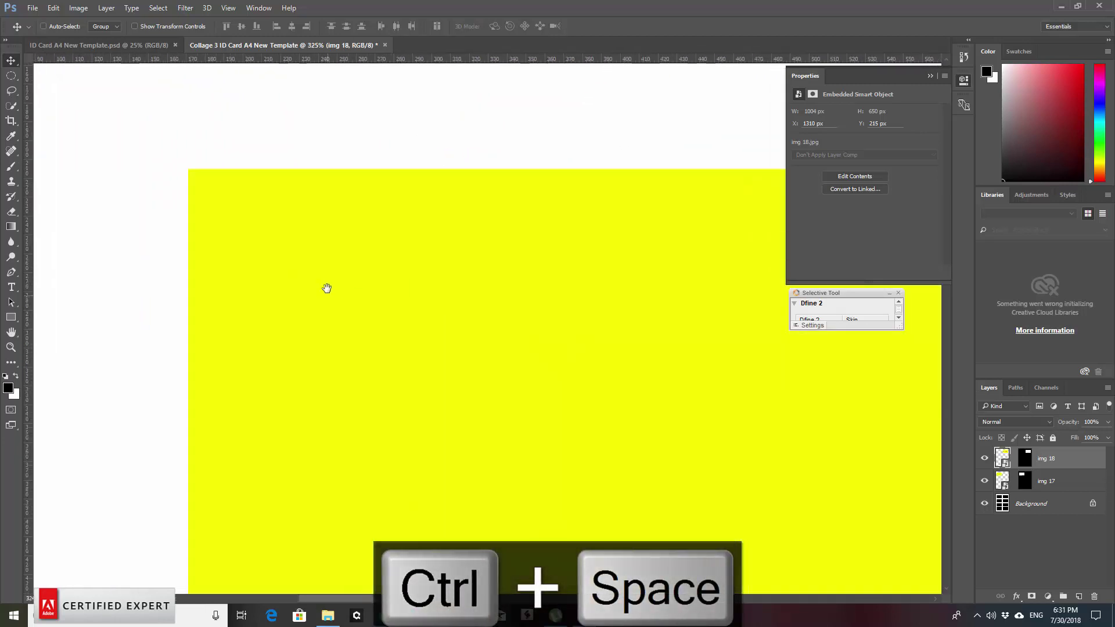
key(ctrl+0)
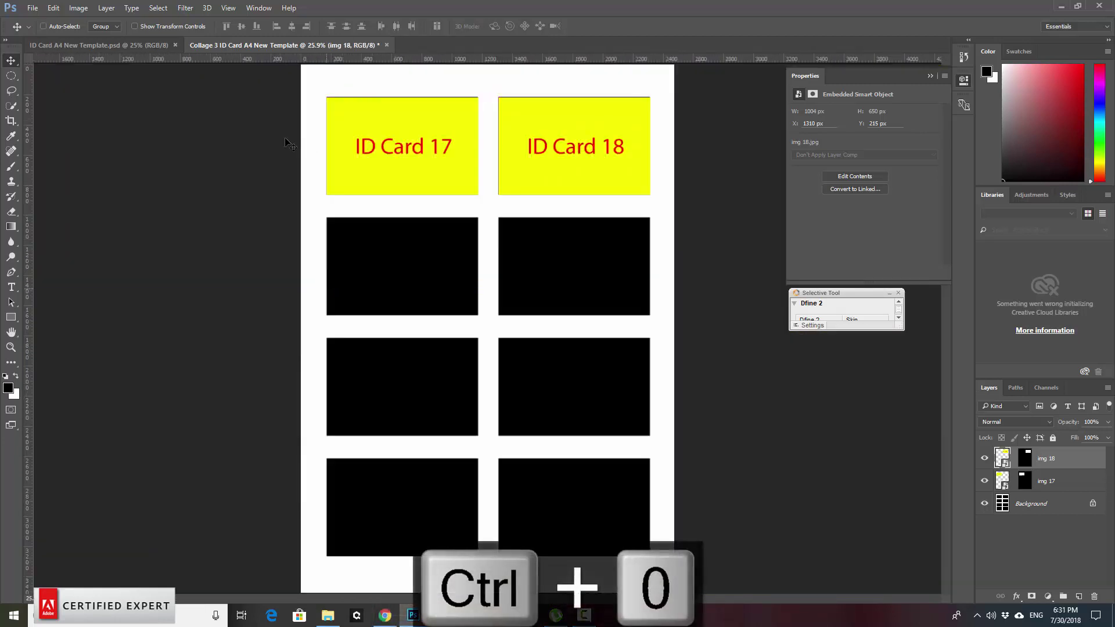
Save Collage 3 as a layerless Photoshop PDF copy into id Card\output
click(31, 9)
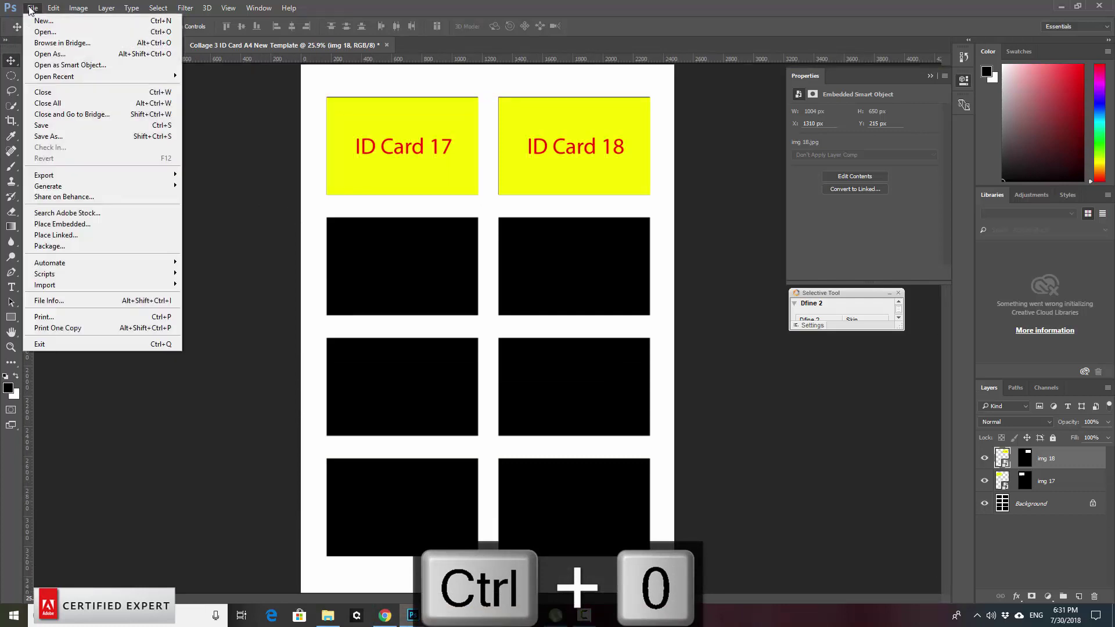
click(87, 137)
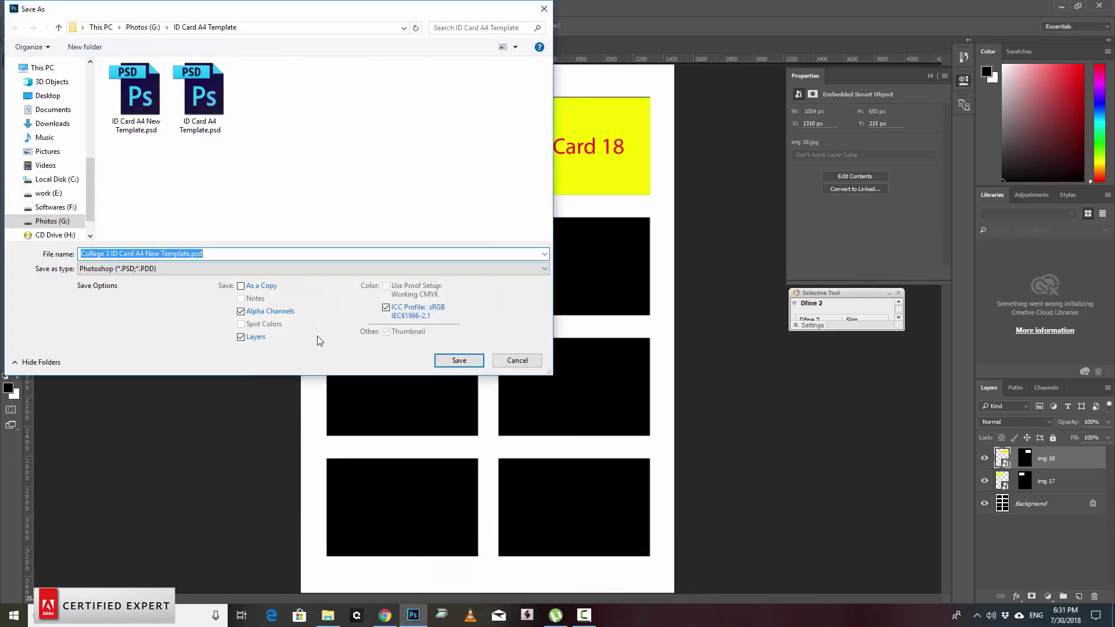
click(308, 270)
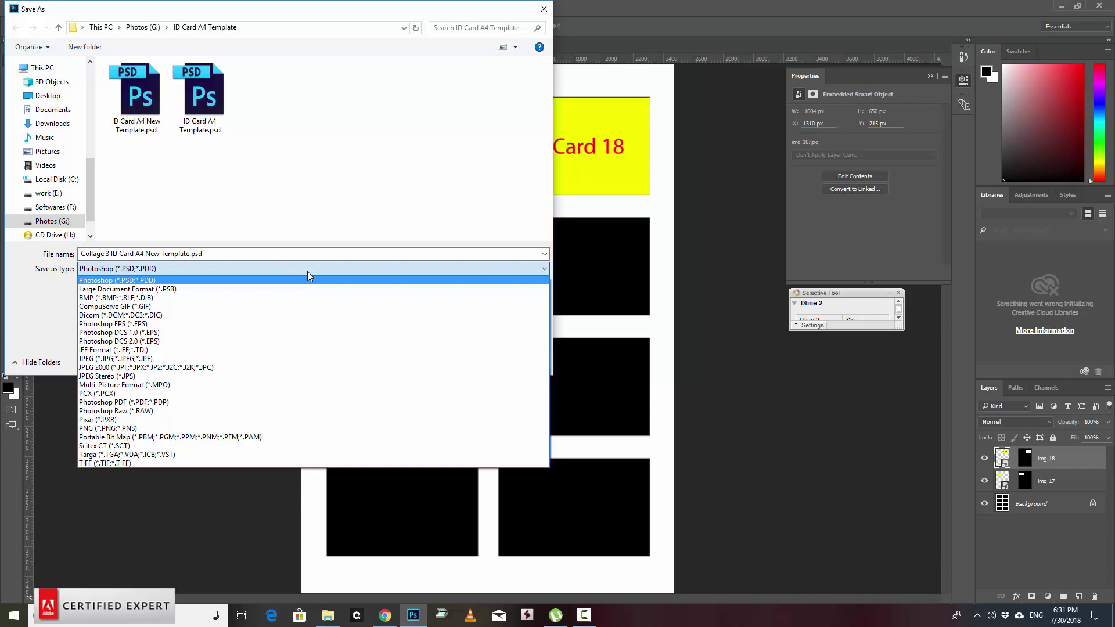
click(307, 275)
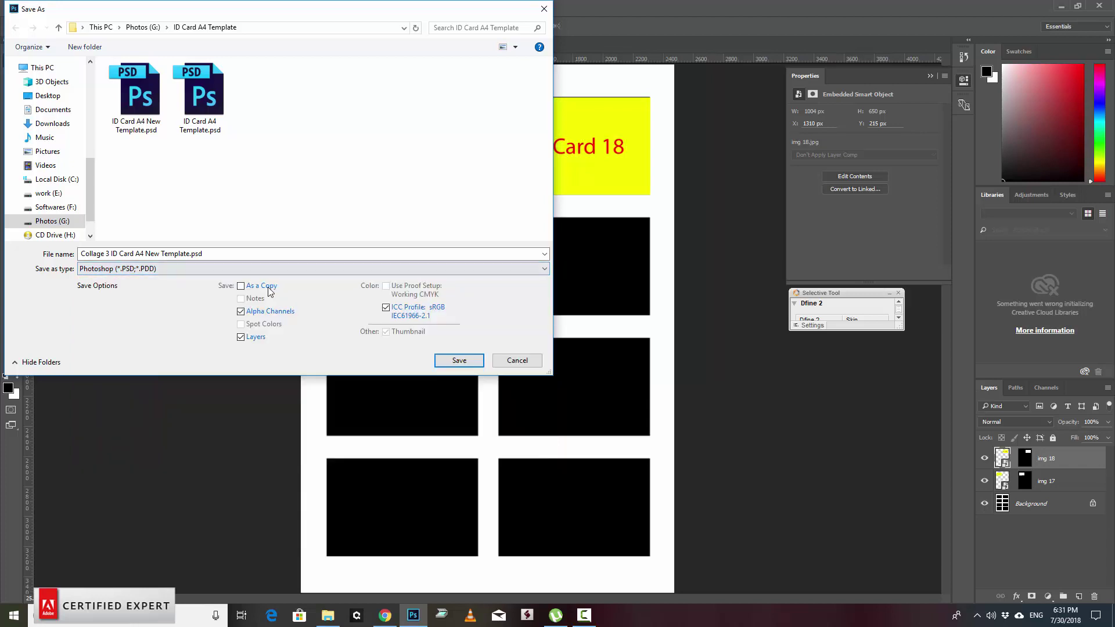
click(269, 310)
click(268, 337)
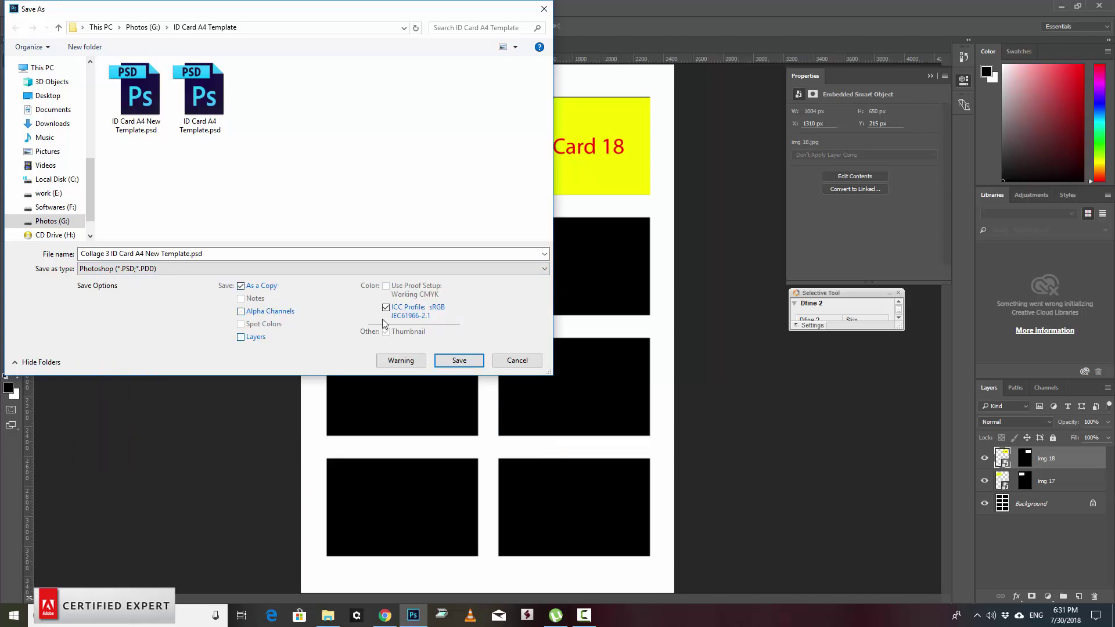
click(333, 267)
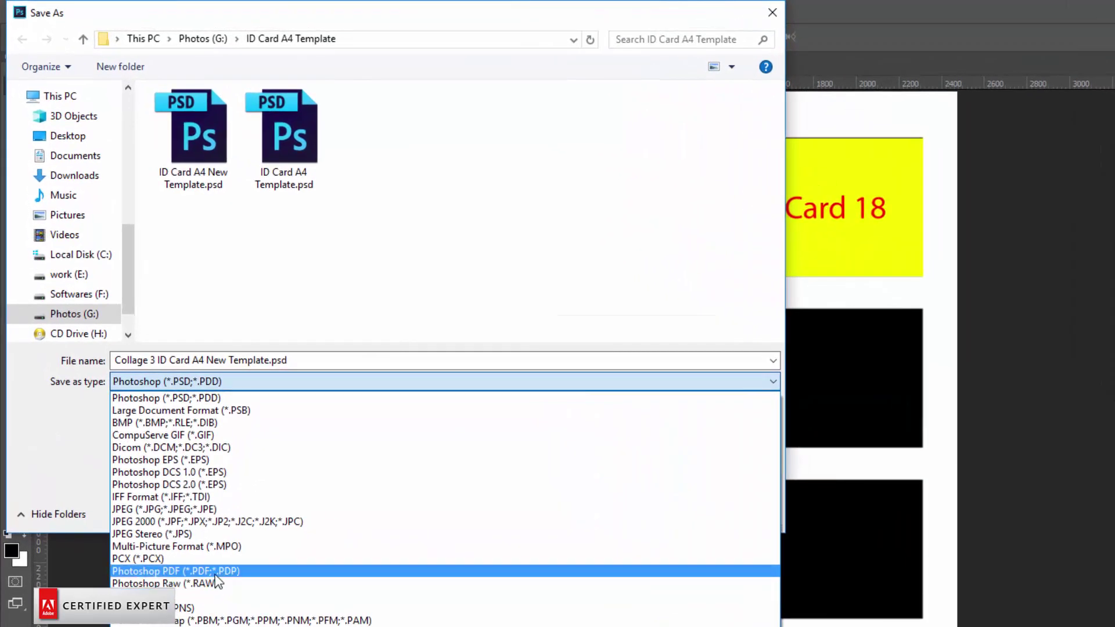
click(216, 573)
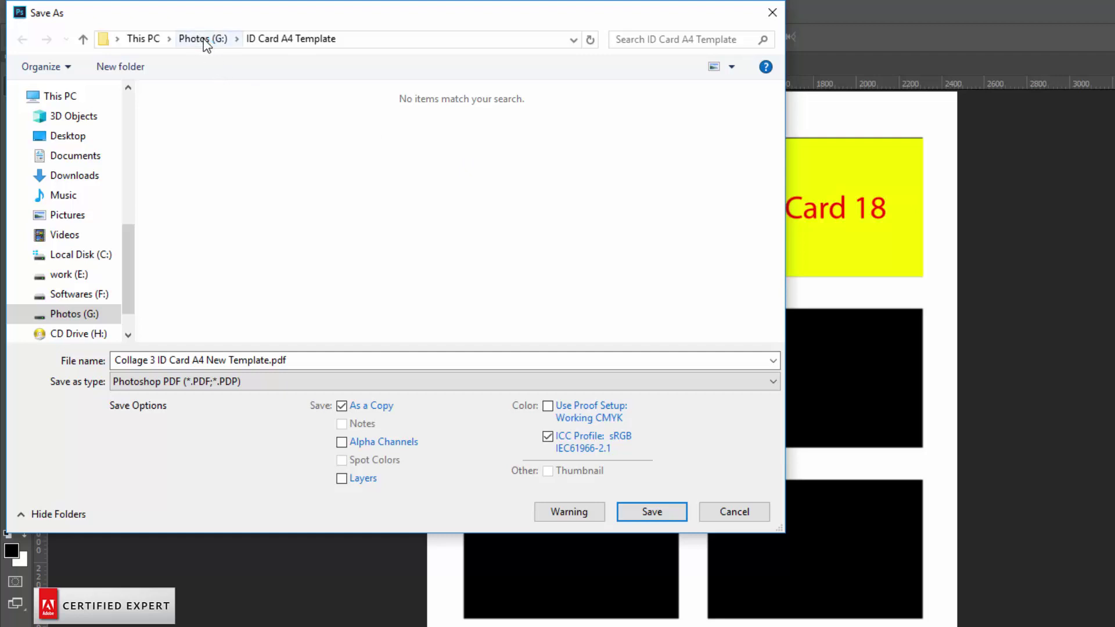
double_click(485, 164)
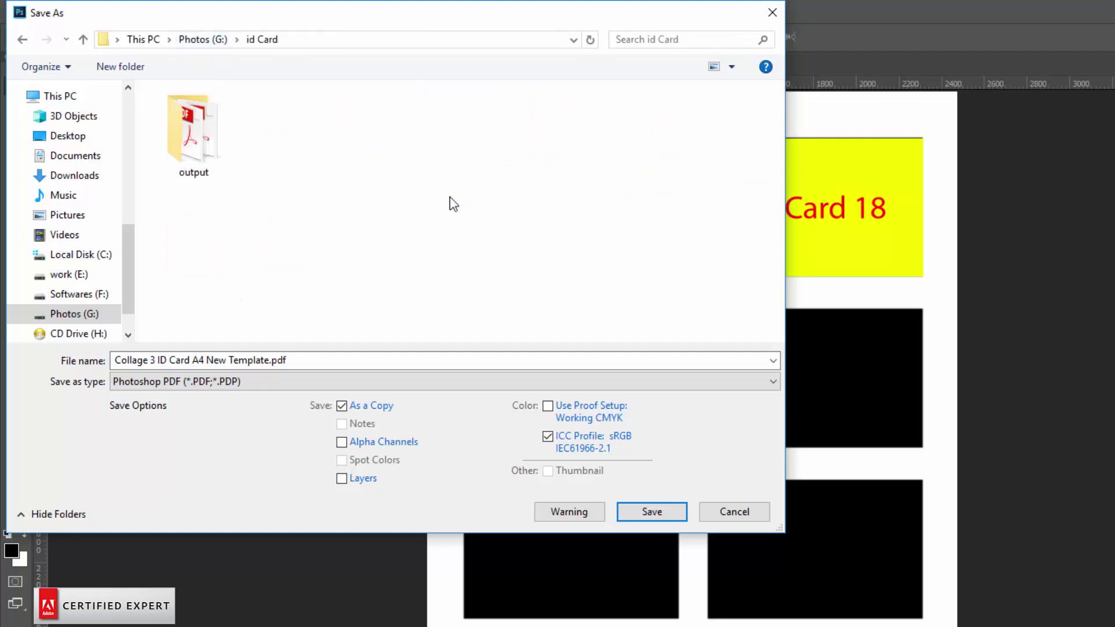
double_click(210, 153)
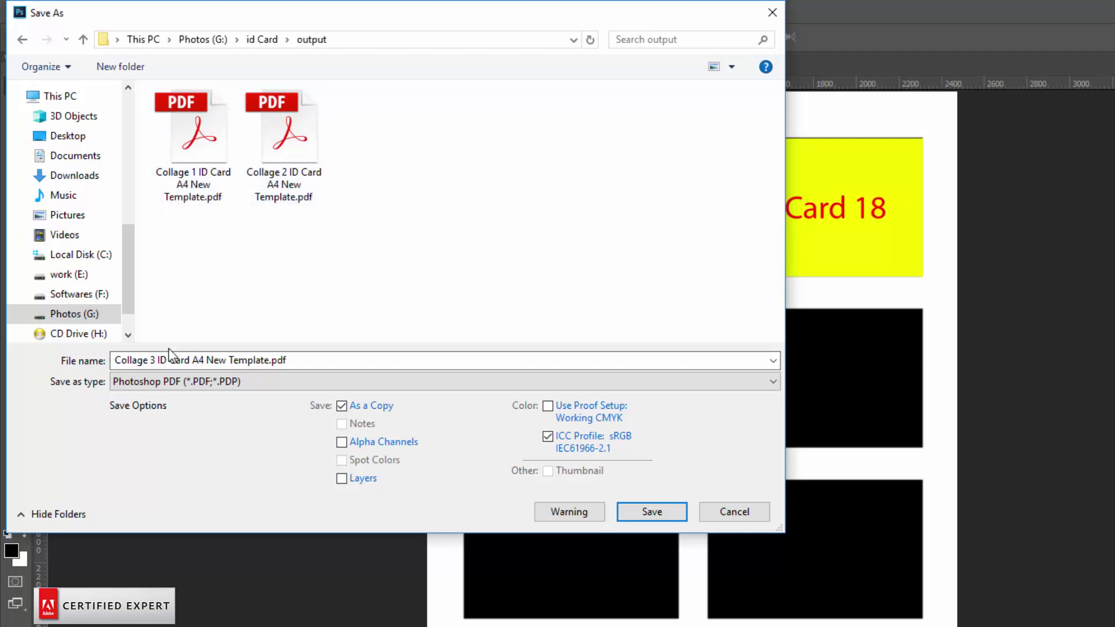
click(638, 513)
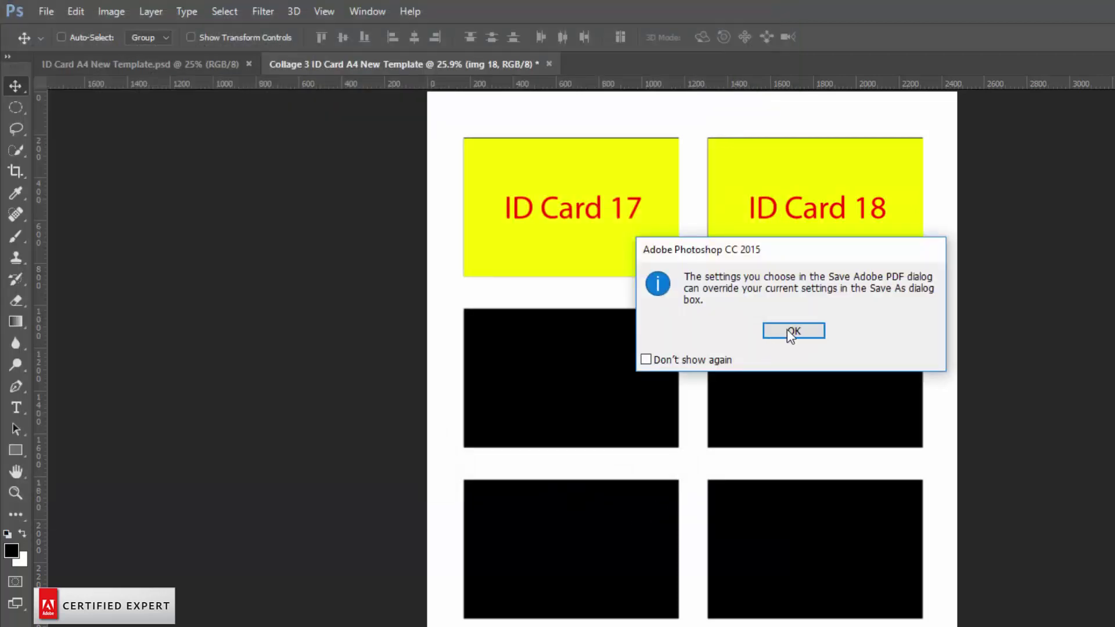
Acknowledge the settings notice and save with High Quality Print, accepting the compatibility warning
click(787, 329)
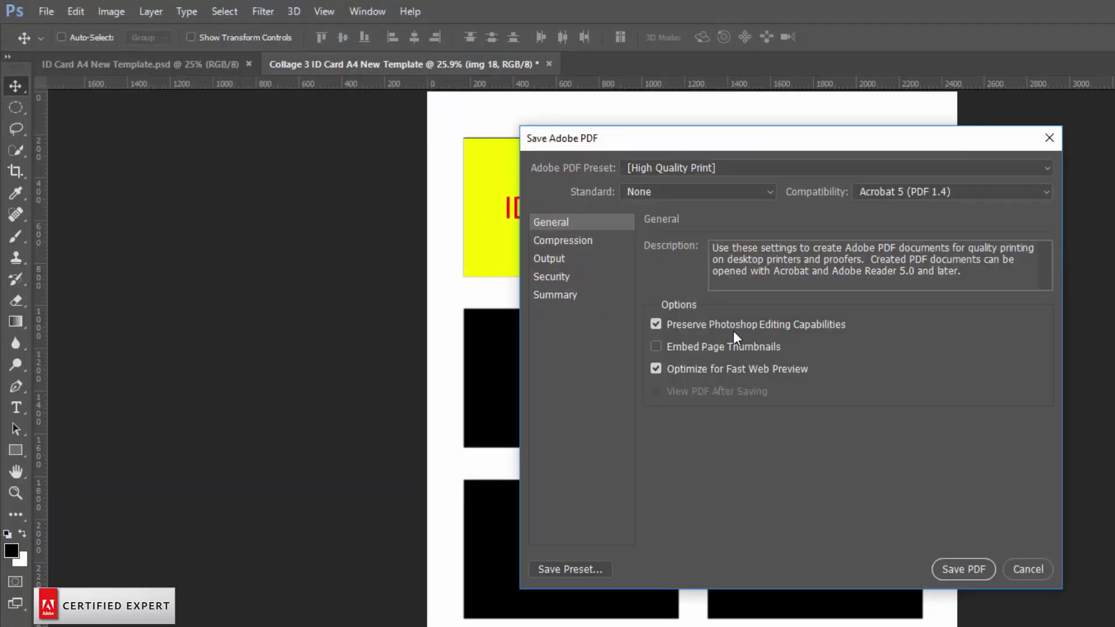
click(961, 568)
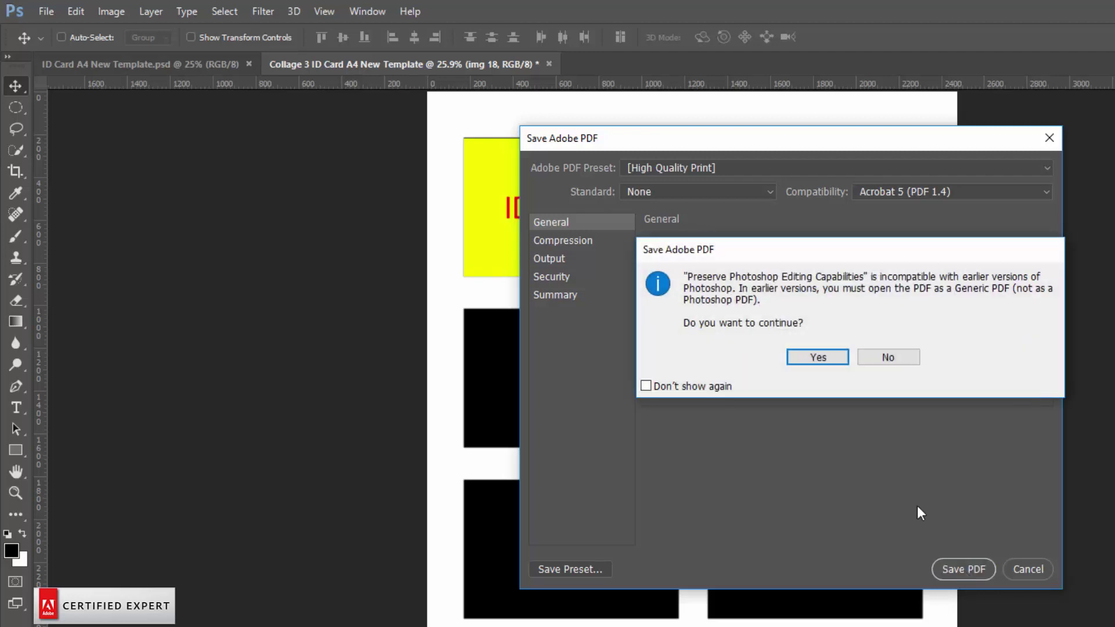
click(812, 357)
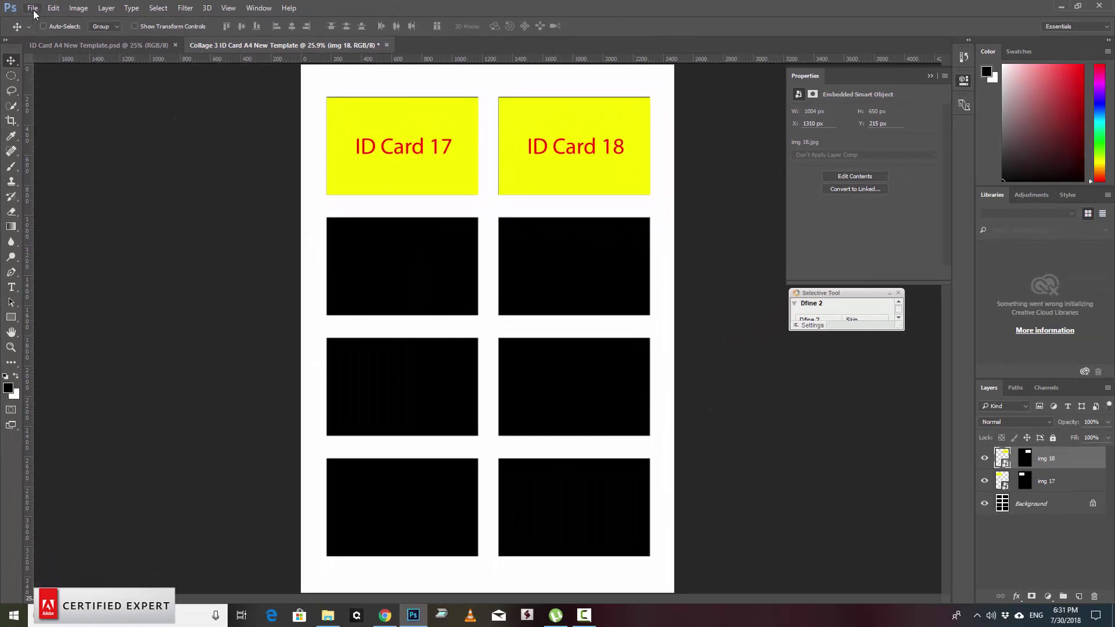
Open the Collage 1 PDF in Acrobat, fit the page to verify ID Cards 1–8, then close it
click(328, 616)
double_click(183, 184)
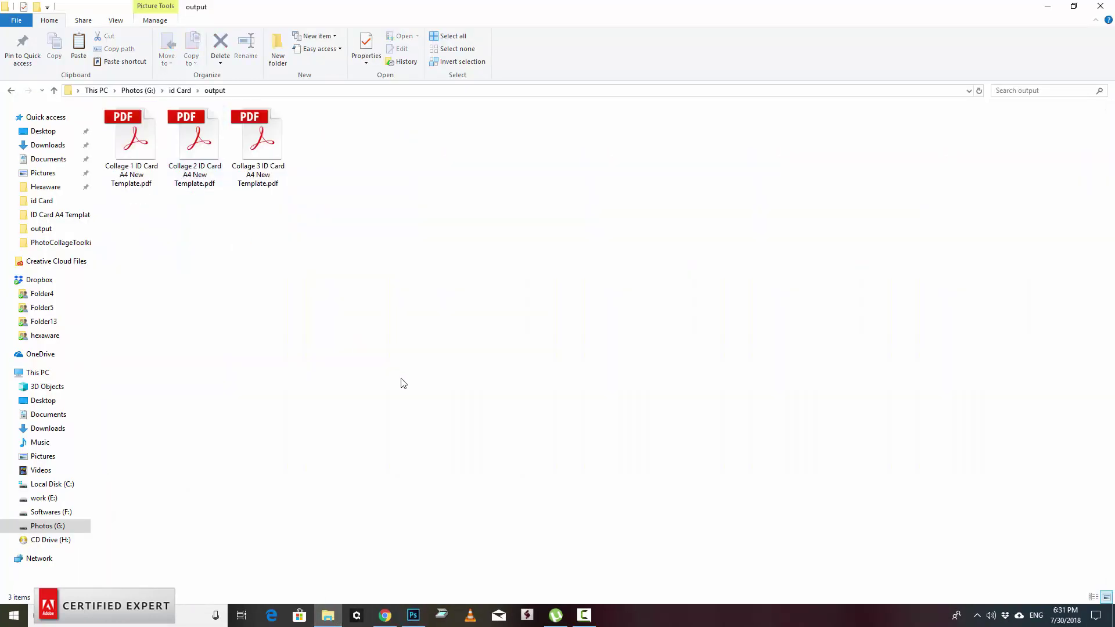
double_click(139, 157)
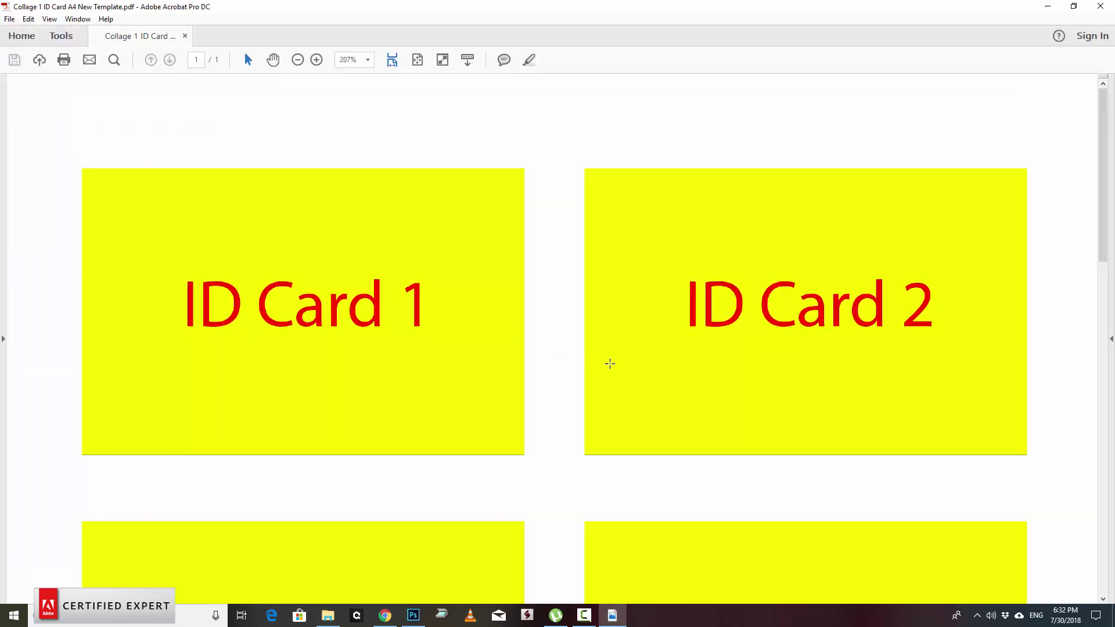
key(ctrl+0)
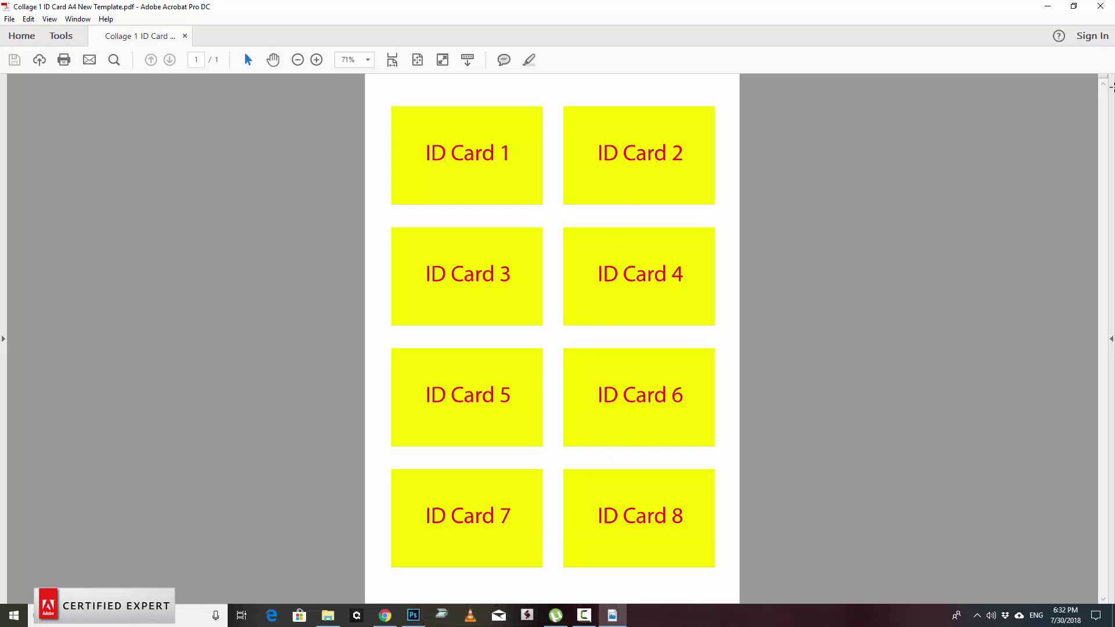
click(1098, 5)
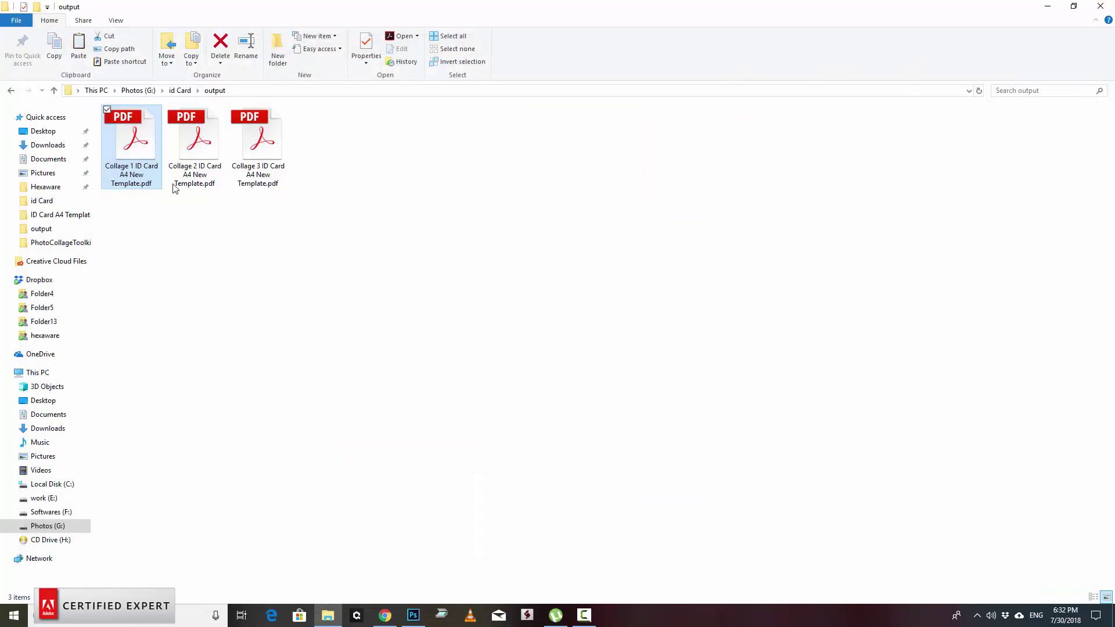
click(197, 164)
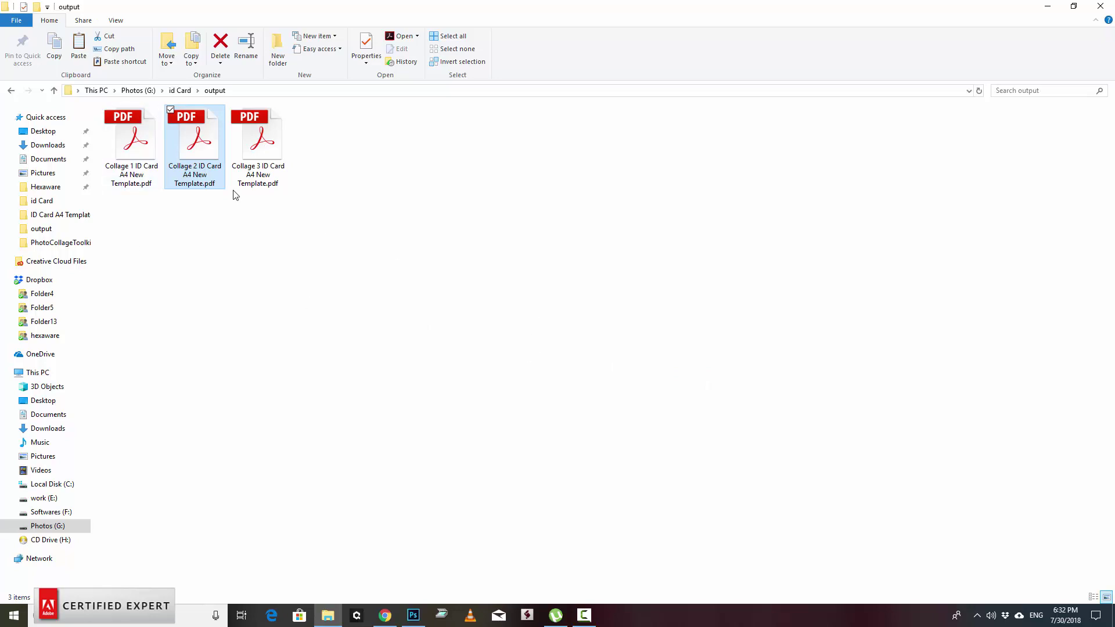
Open the Collage 2 PDF with Acrobat DC and fit the page to verify ID Cards 9–16
right_click(200, 158)
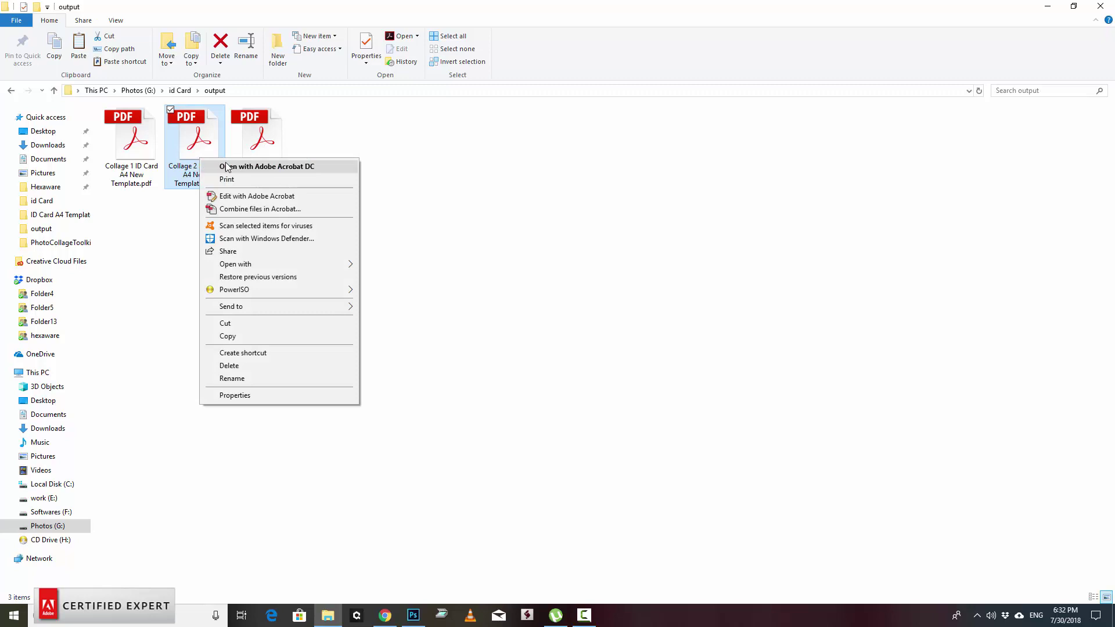
click(227, 168)
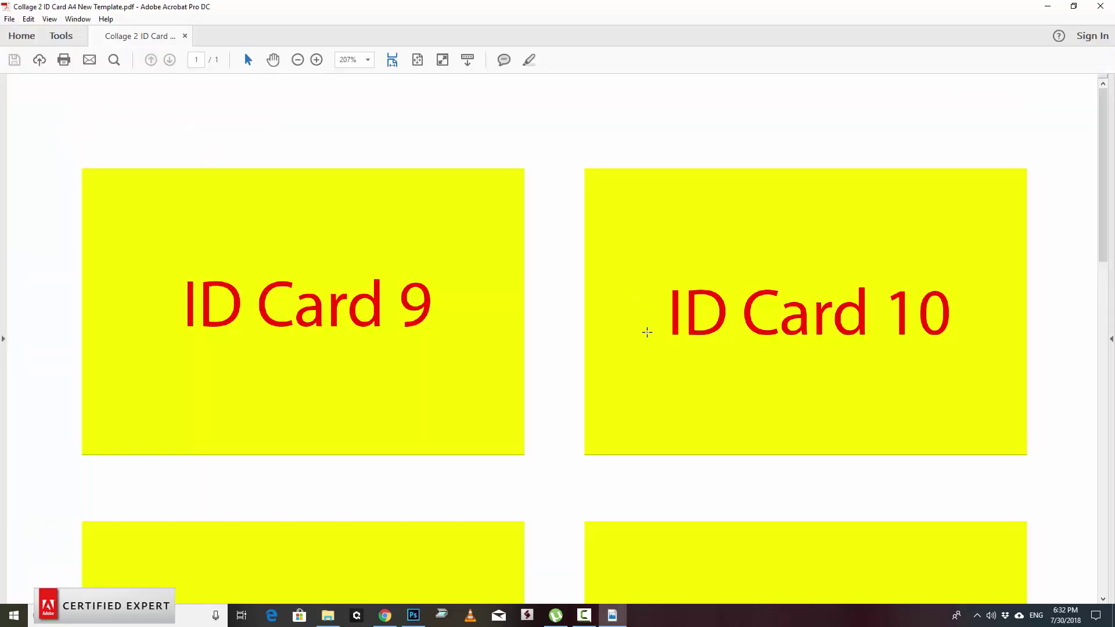
key(ctrl+0)
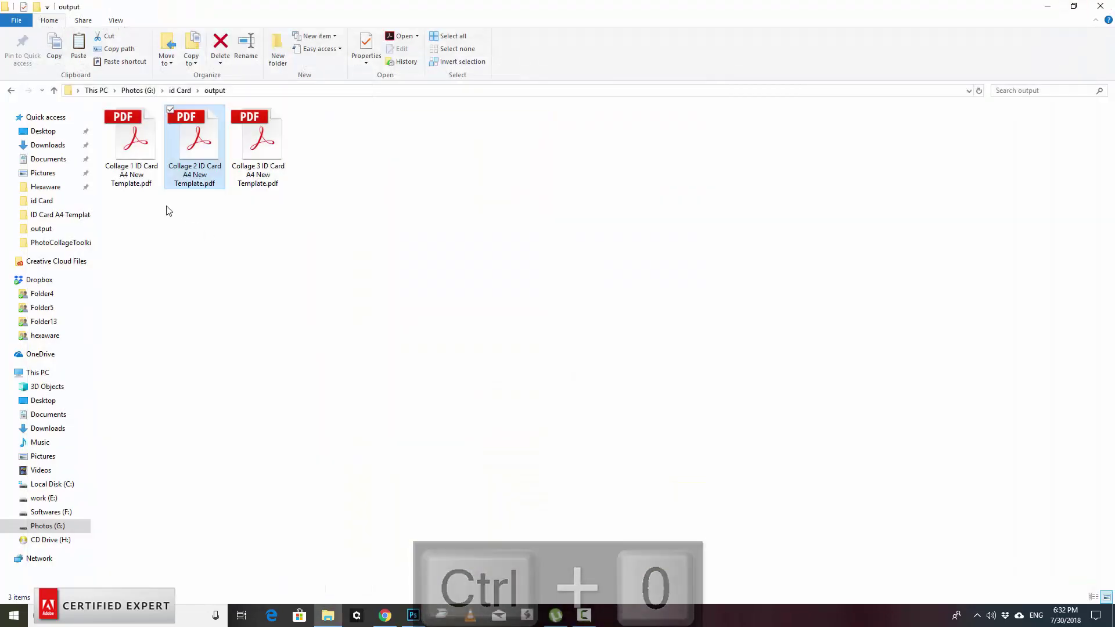
click(260, 150)
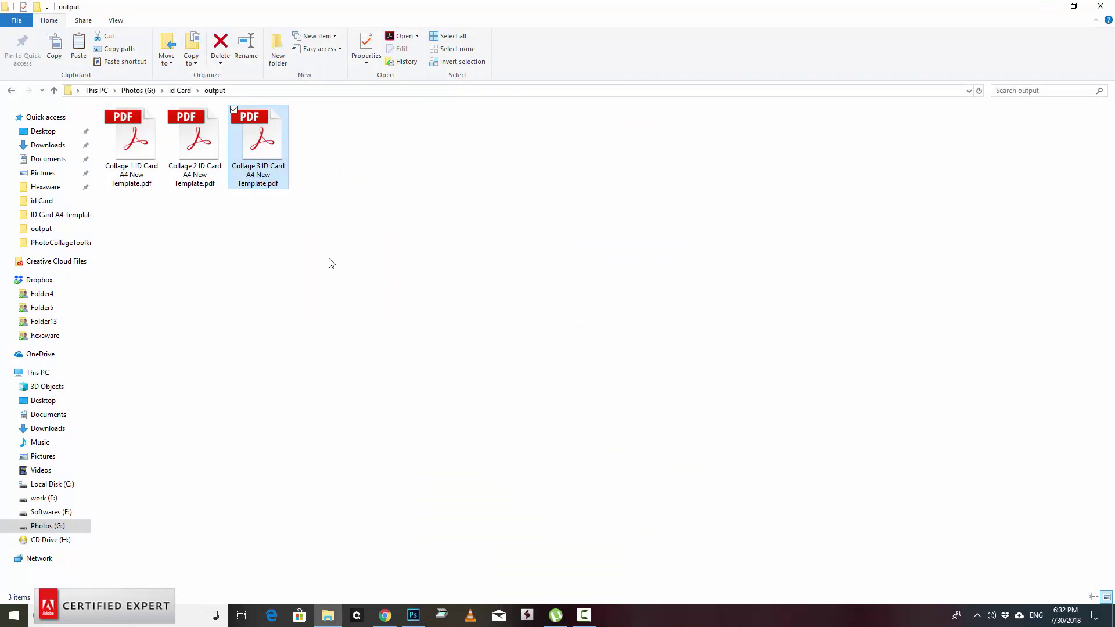
Open Collage 3 PDF and fit the page to check ID Cards 17–18 and six empty slots
double_click(276, 163)
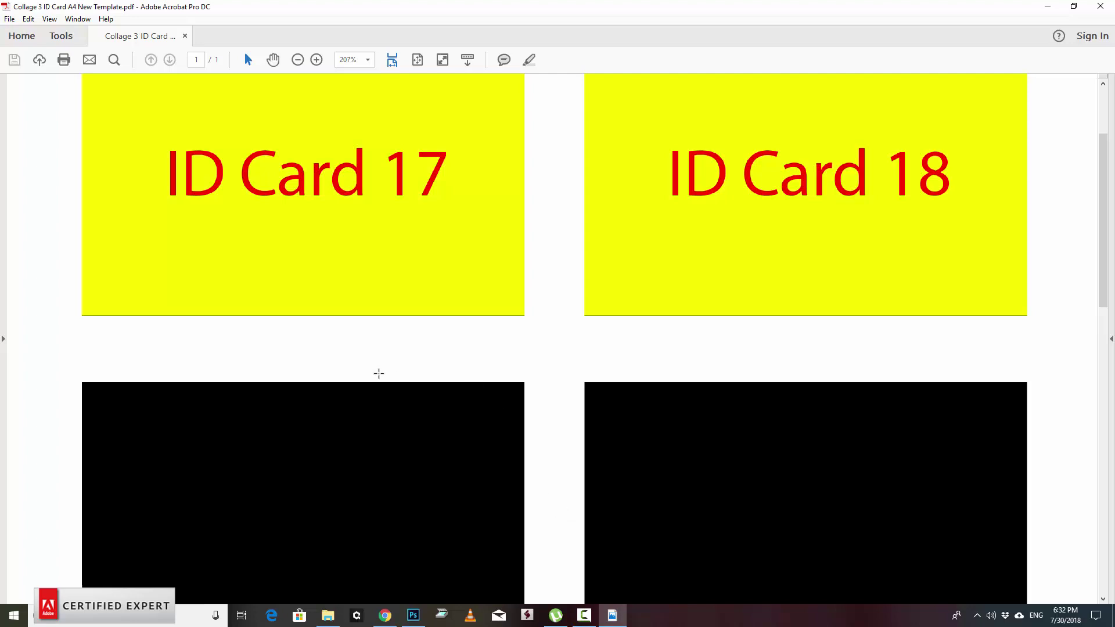
scroll(809, 450, down, 3)
scroll(808, 470, down, 3)
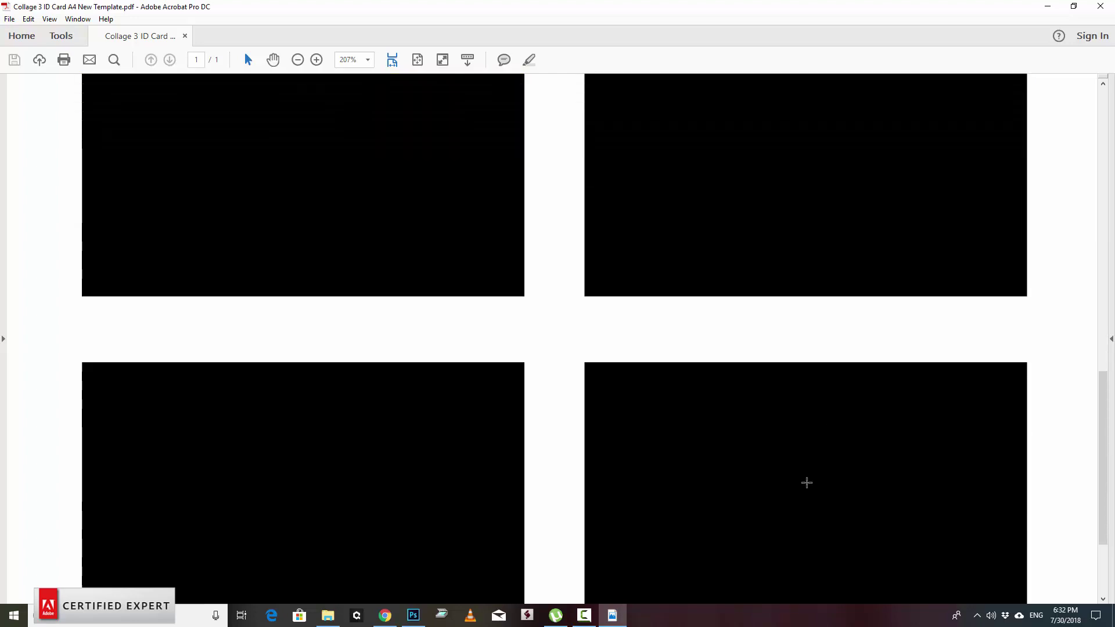
scroll(806, 483, down, 3)
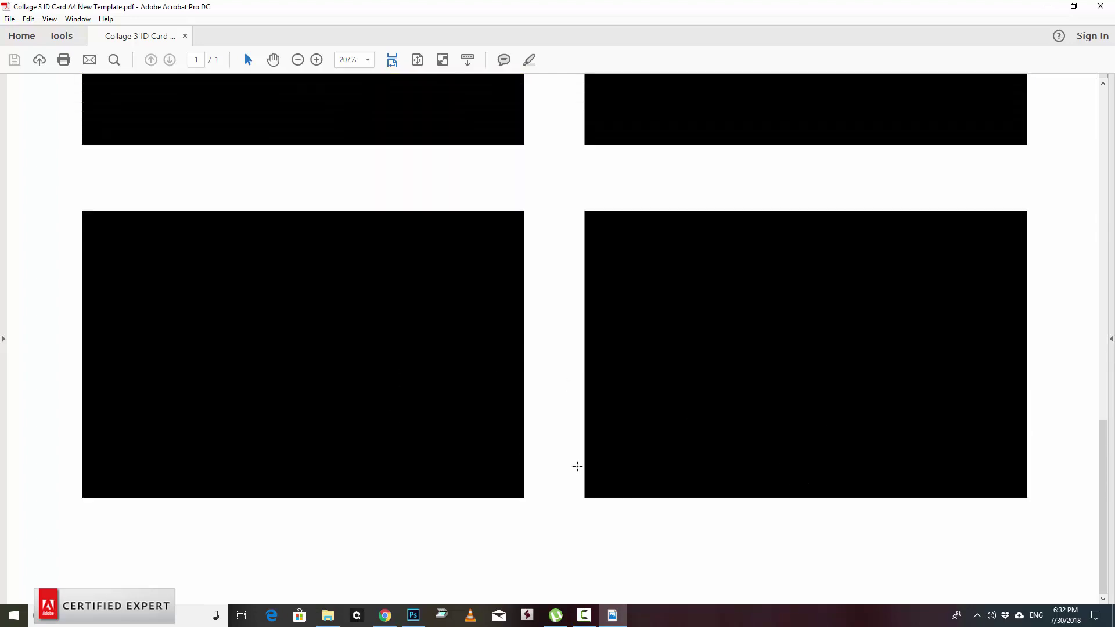
key(ctrl+0)
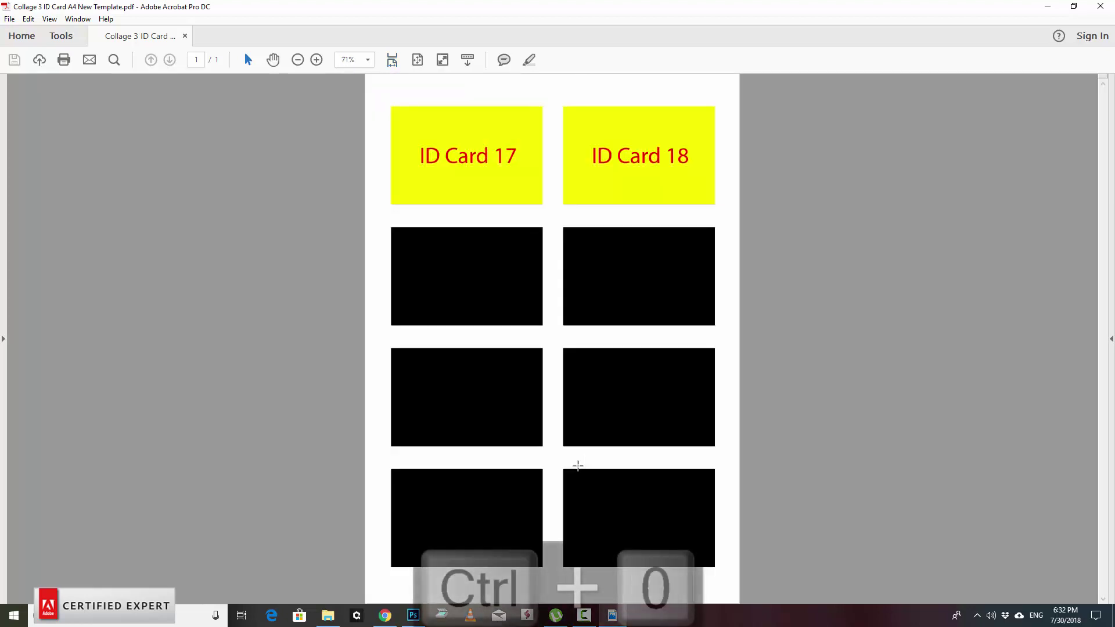